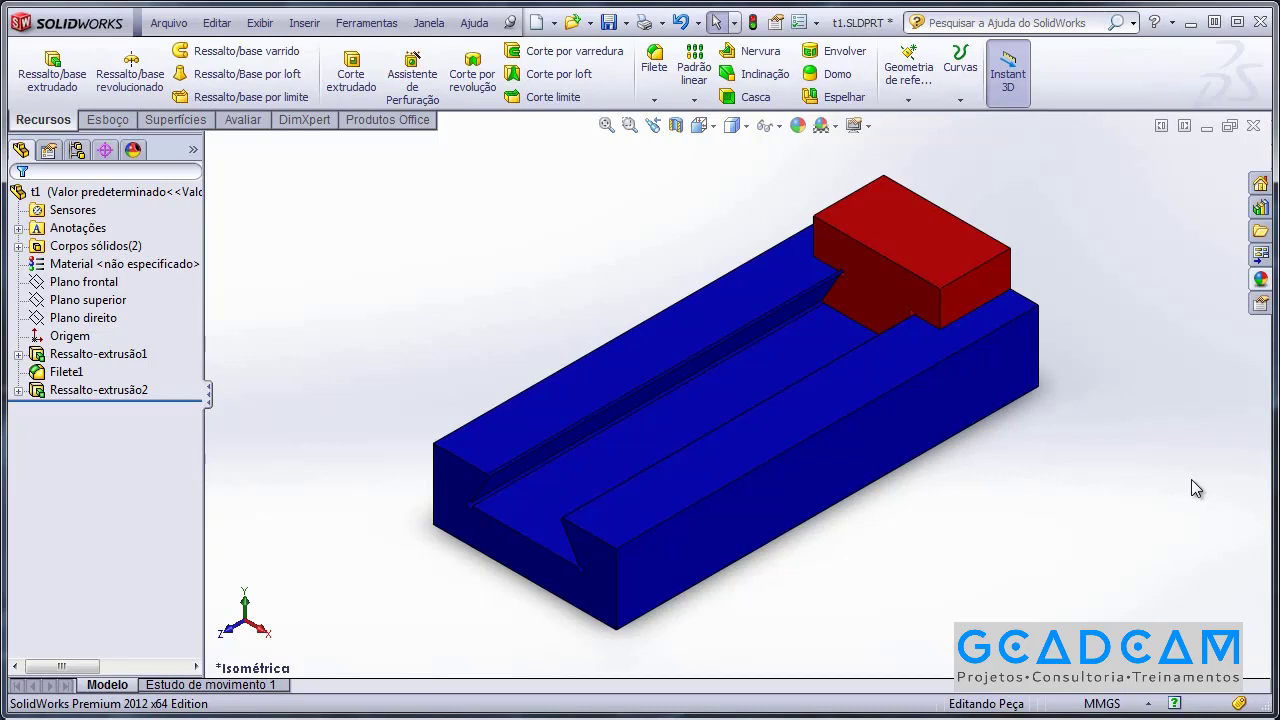
Step: Examine the blue base with its dovetail slot and the red block seated in it
middle_click_drag(771, 366, 750, 335)
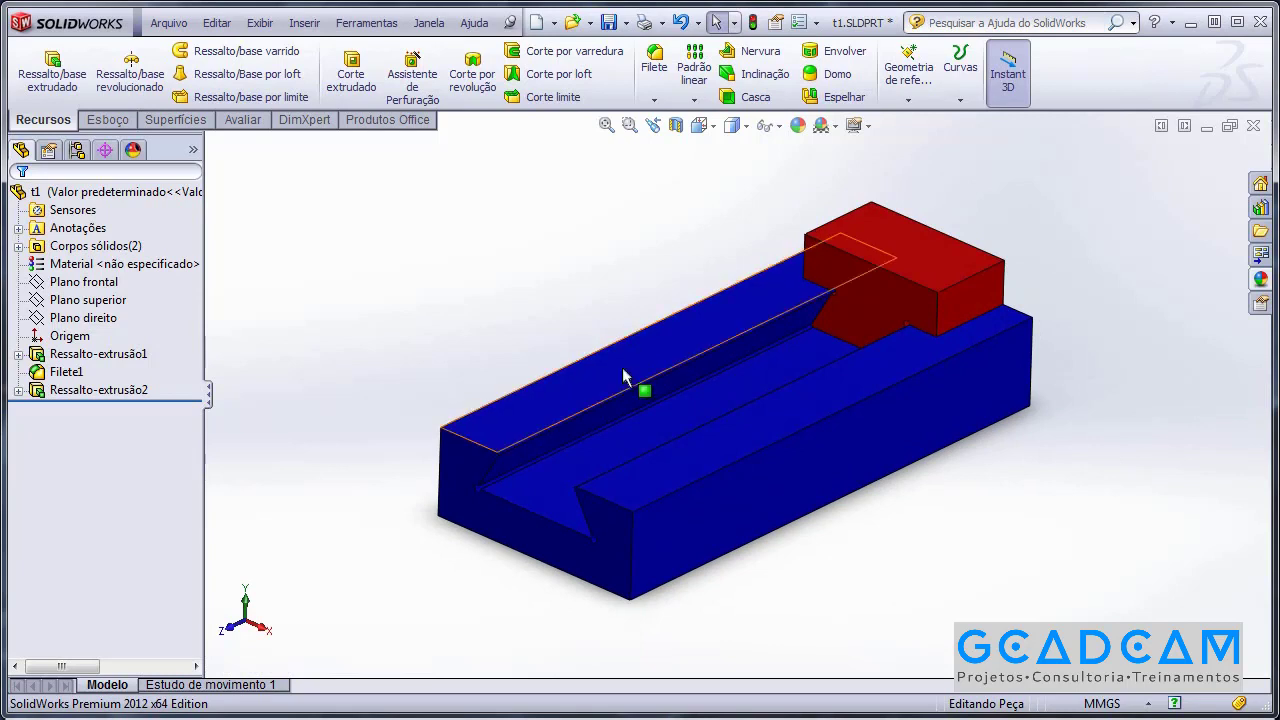
left_click(590, 398)
left_click(432, 302)
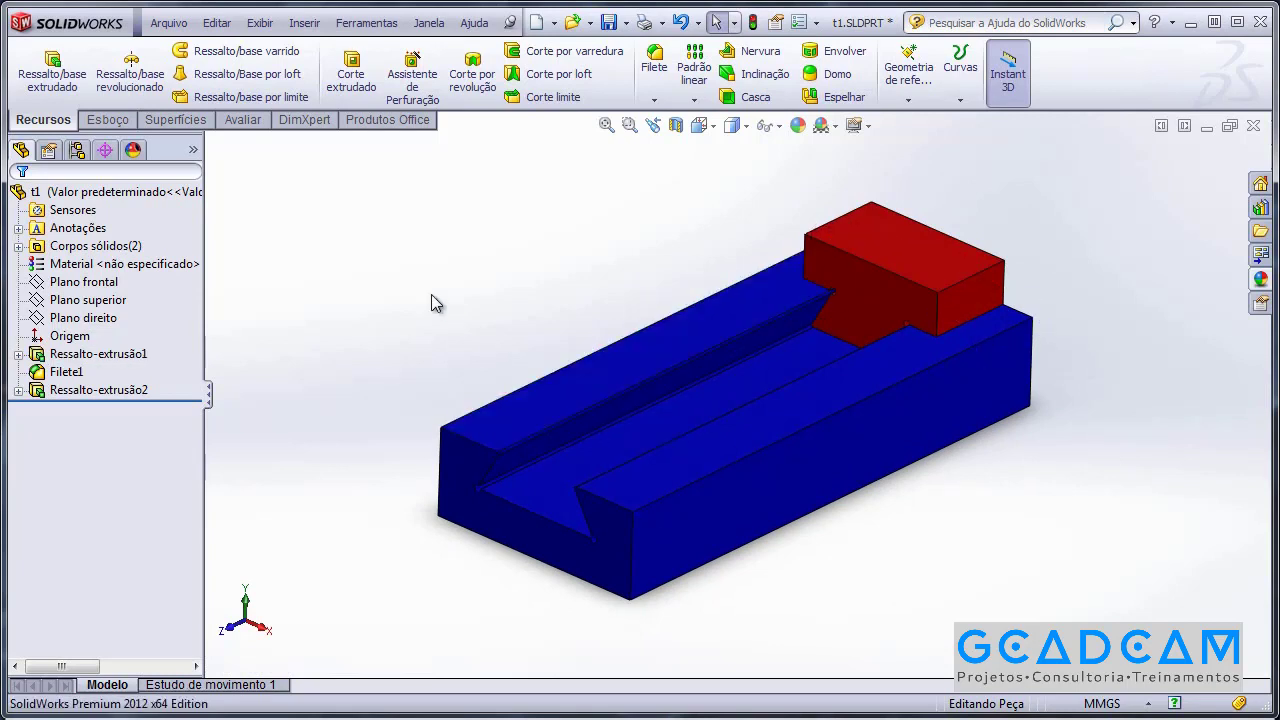
left_click(887, 252)
left_click(649, 224)
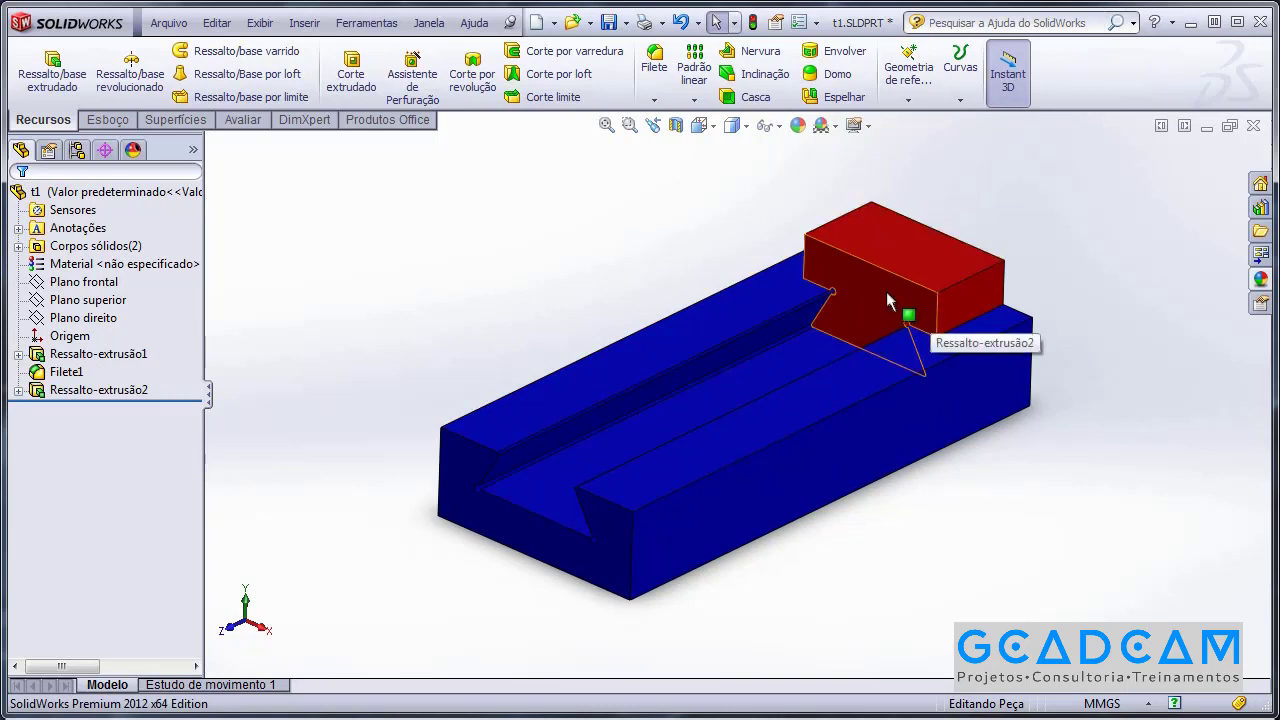
middle_click_drag(883, 288, 892, 283)
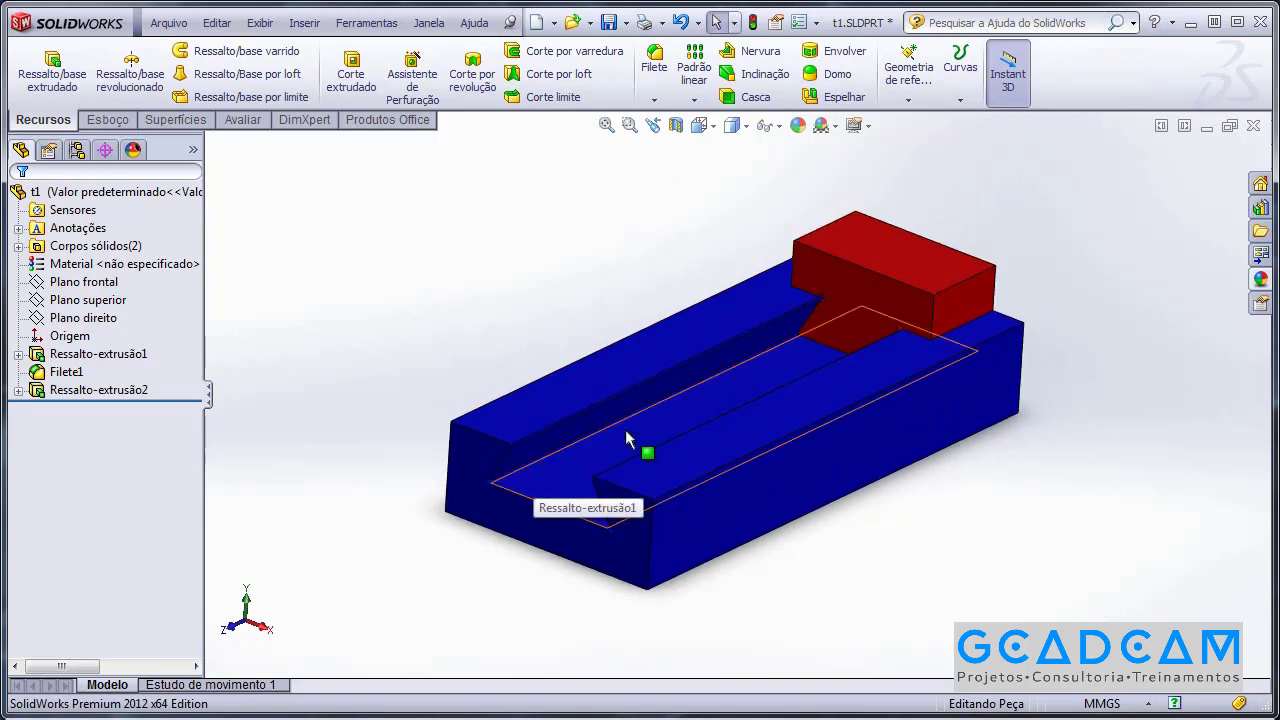
middle_click_drag(659, 246, 636, 265)
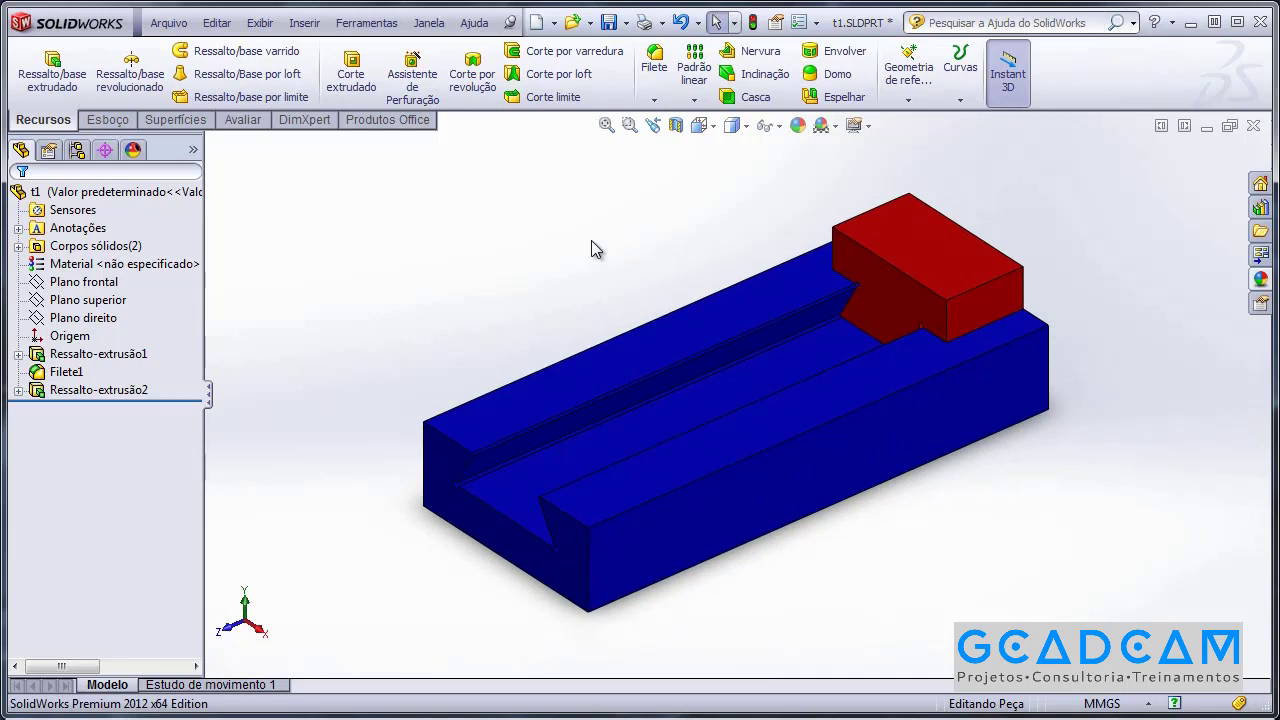
Step: Move the red block freely along the slot with Move/Copy Body, about 170 mm in the Z direction
left_click(304, 22)
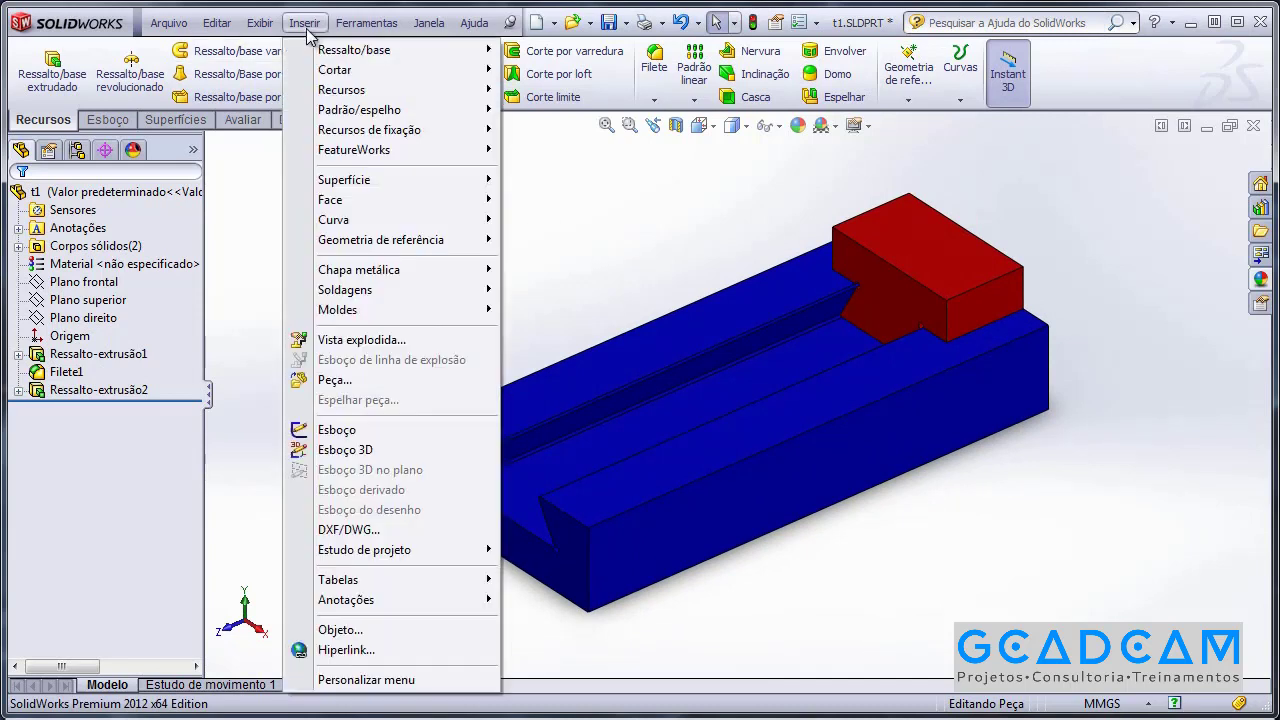
mouse_move(400, 89)
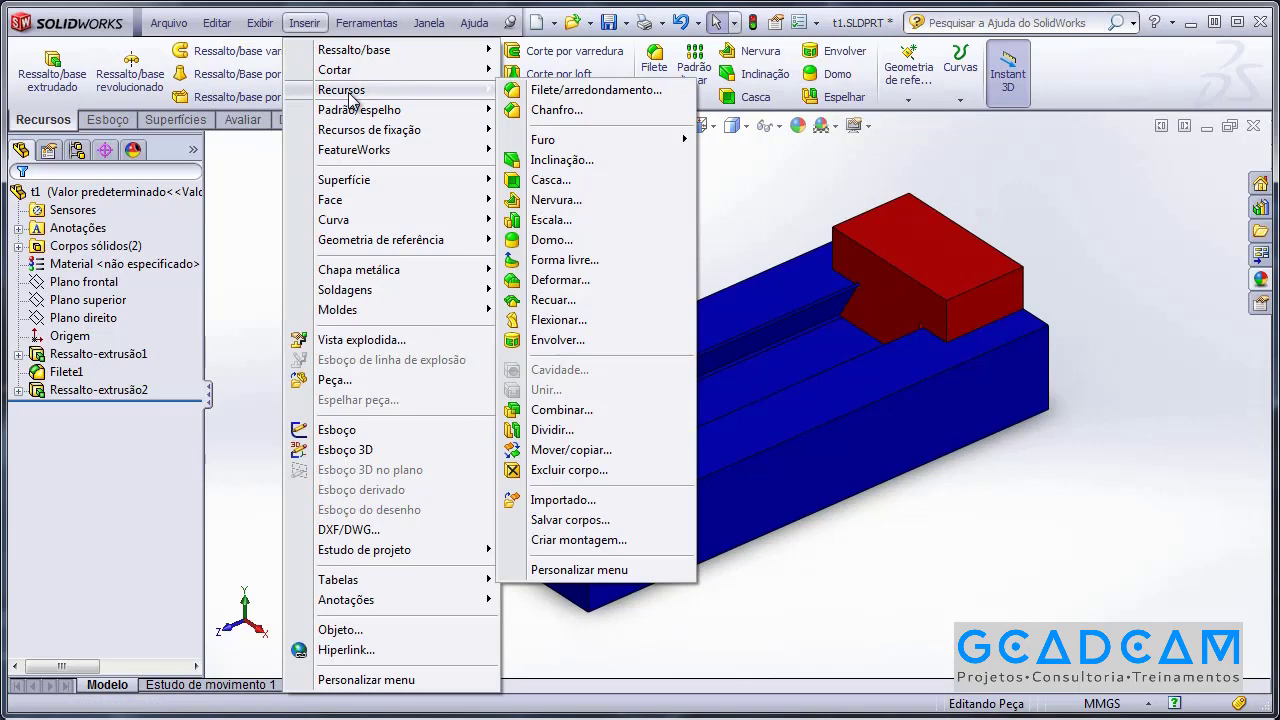
left_click(570, 452)
middle_click_drag(486, 337, 505, 355)
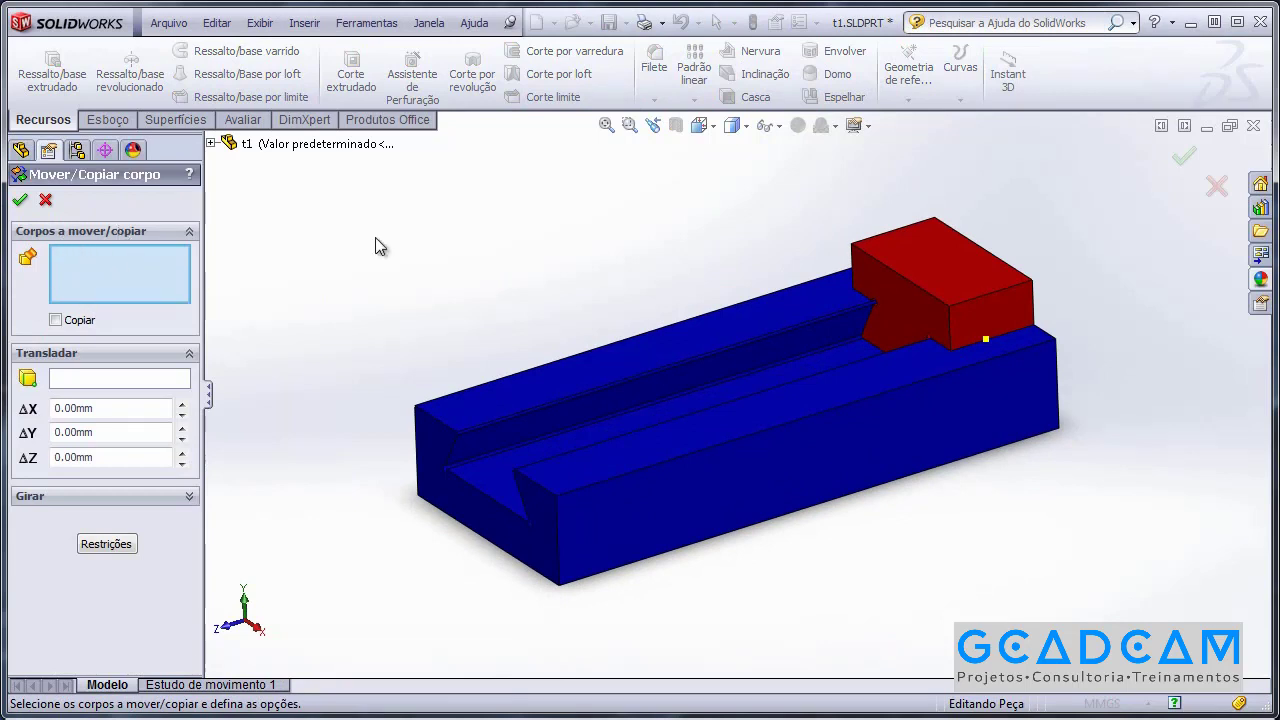
middle_click_drag(375, 247, 404, 258)
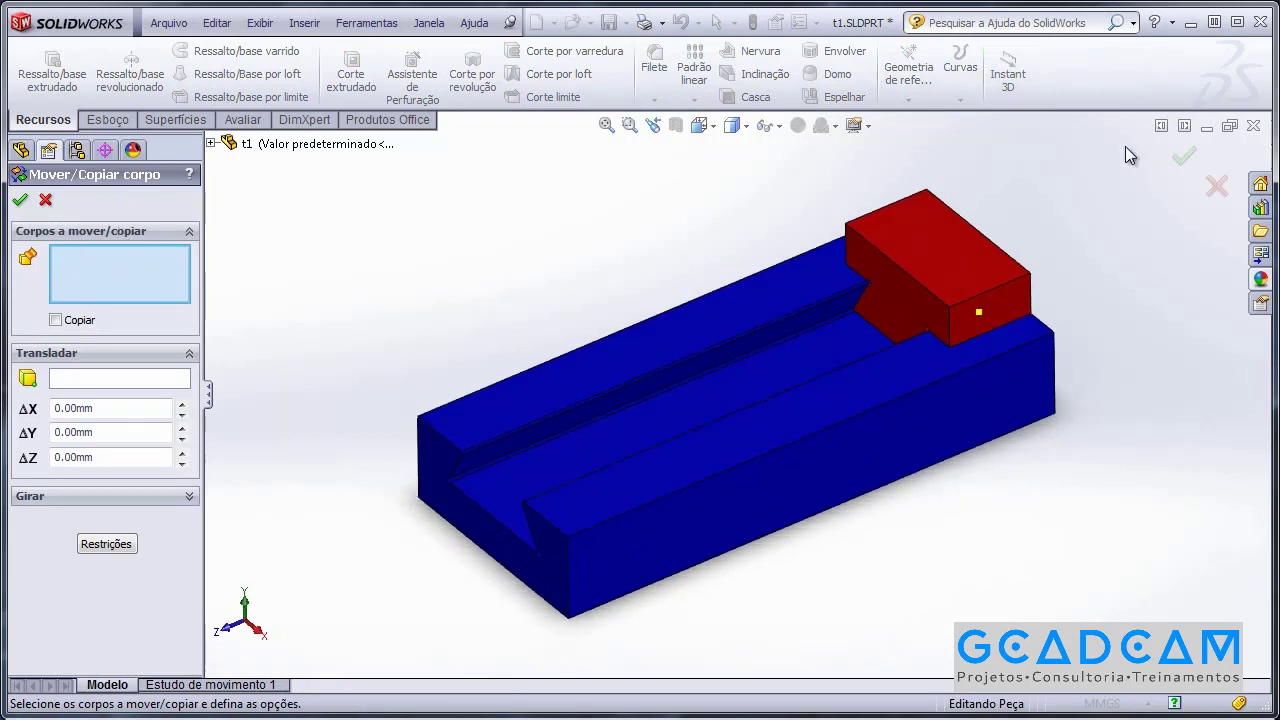
left_click(970, 278)
middle_click_drag(584, 258, 587, 261)
middle_click_drag(1060, 491, 900, 452, "shift")
middle_click_drag(649, 266, 685, 397, "shift")
middle_click_drag(586, 360, 603, 297)
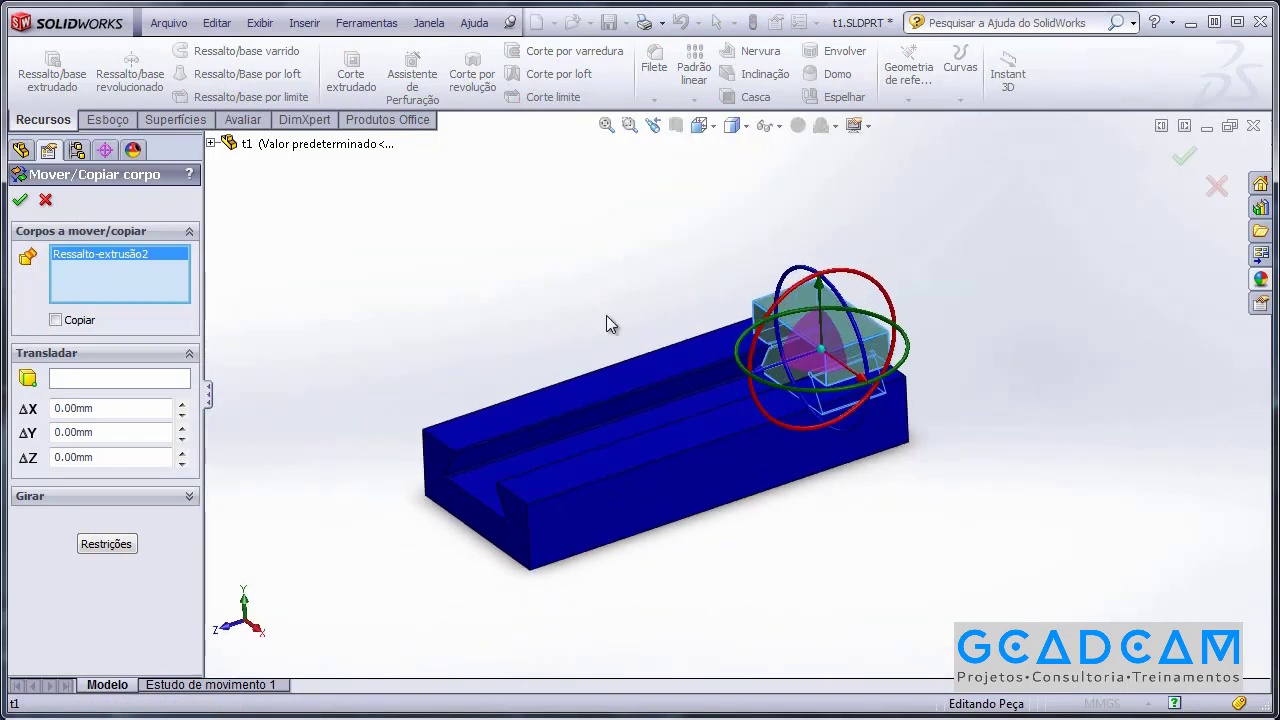
scroll(742, 387, "down", 3)
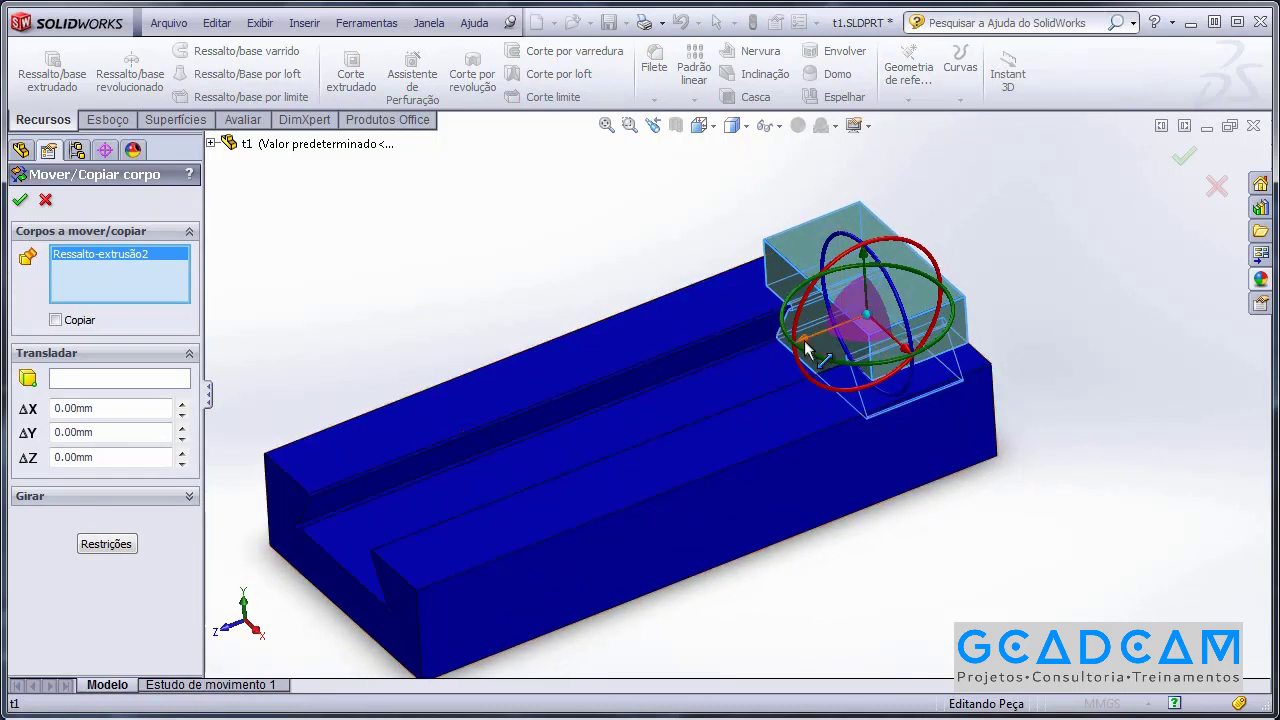
left_click_drag(806, 345, 500, 472)
key("f")
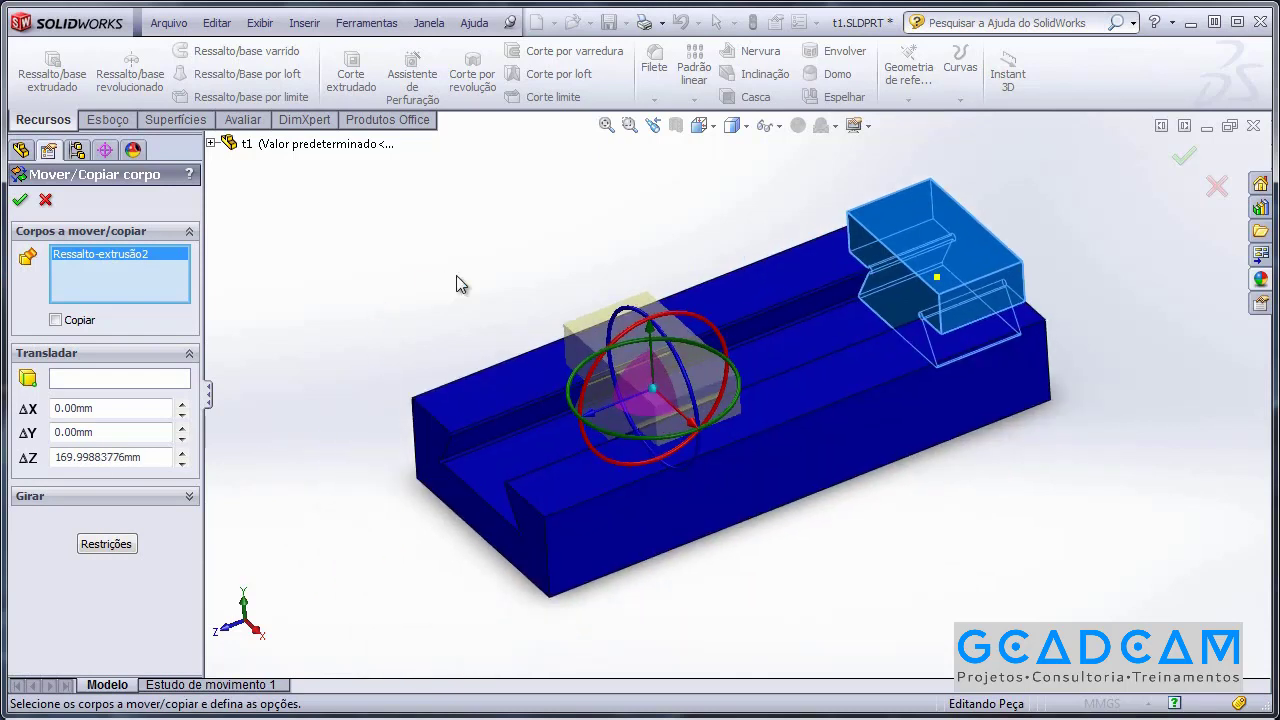
left_click(20, 201)
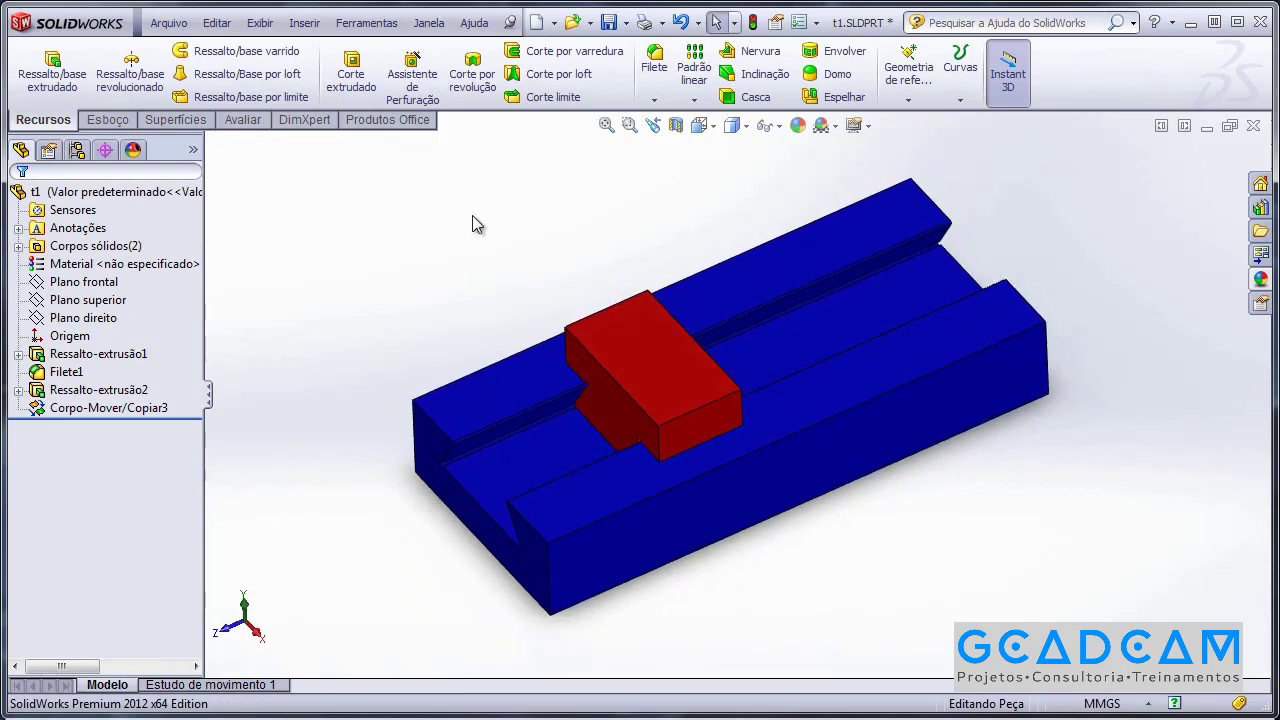
Step: Edit the red block's Move/Copy Body feature and set its Z translation to 50 mm
left_click(151, 408)
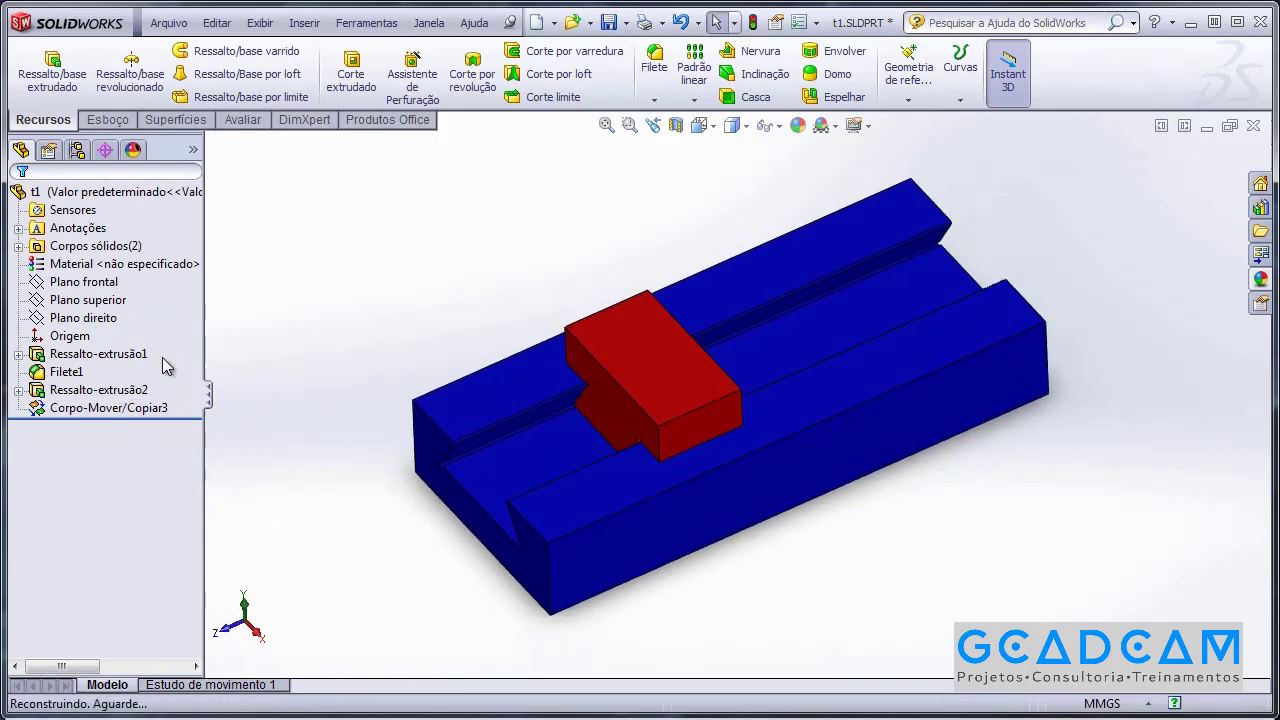
left_click(164, 372)
middle_click_drag(350, 290, 380, 300)
left_click_drag(56, 457, 158, 456)
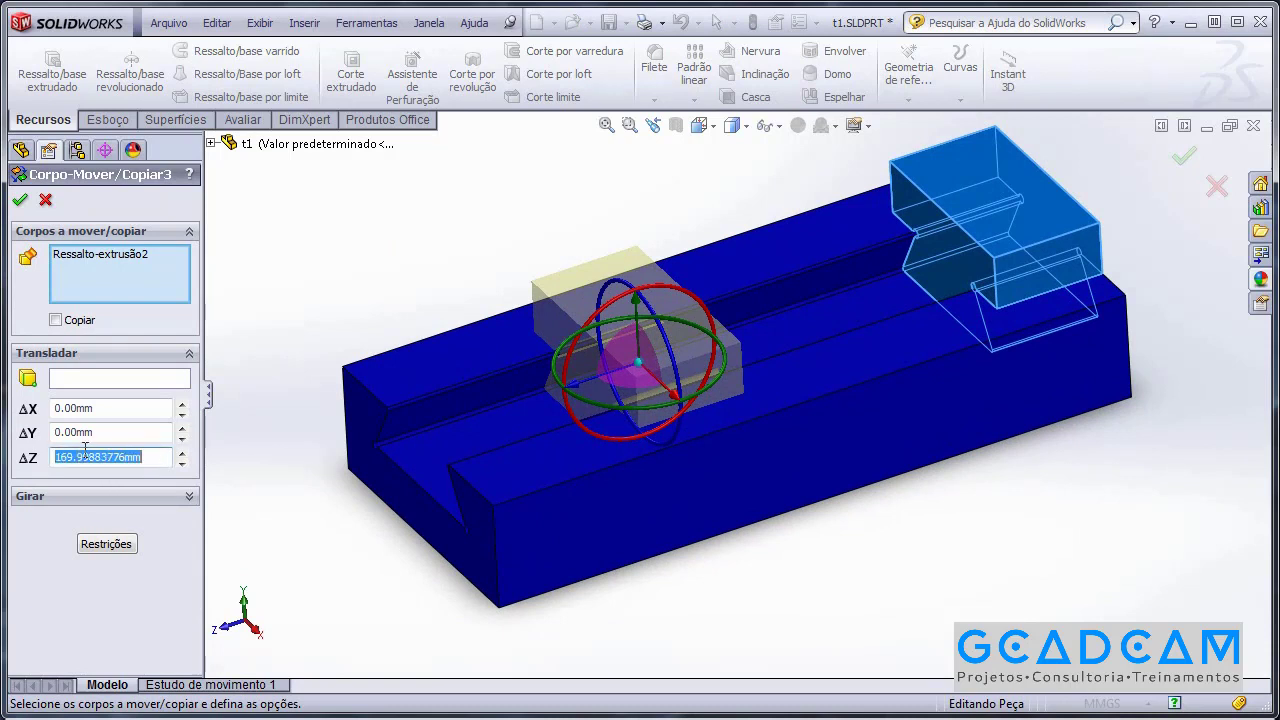
type("50")
key("Return")
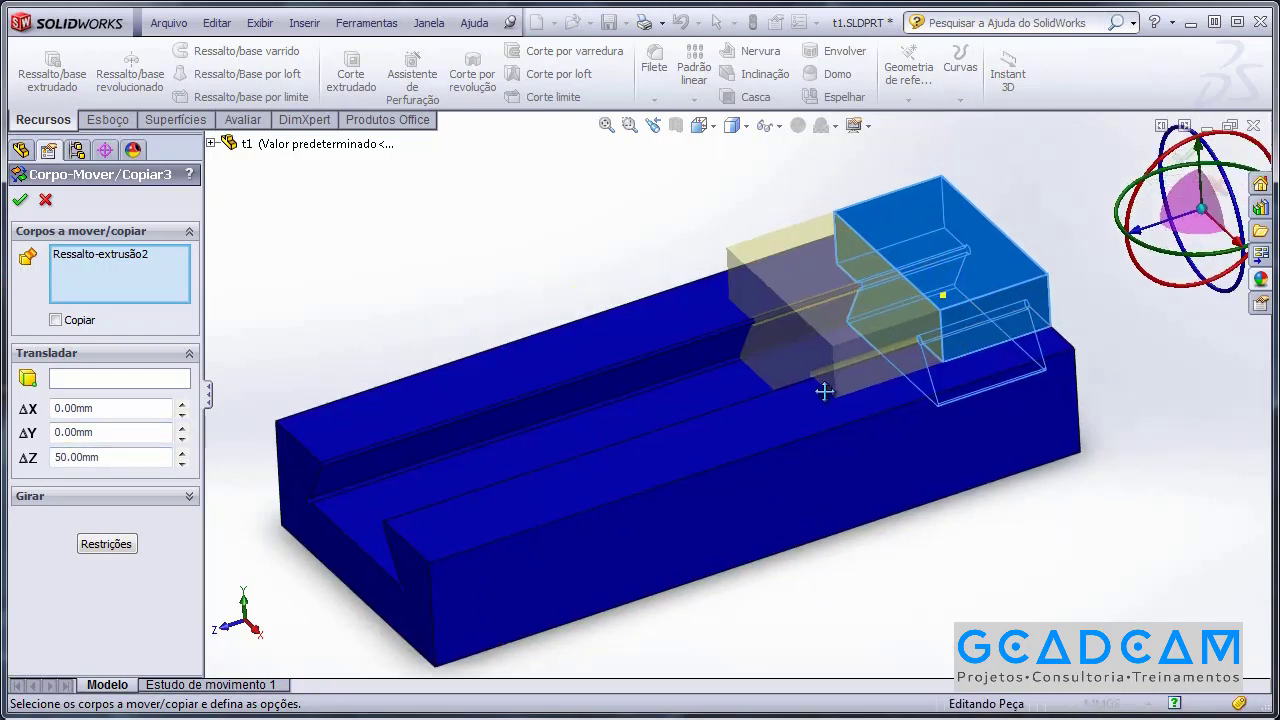
middle_click_drag(820, 380, 365, 183)
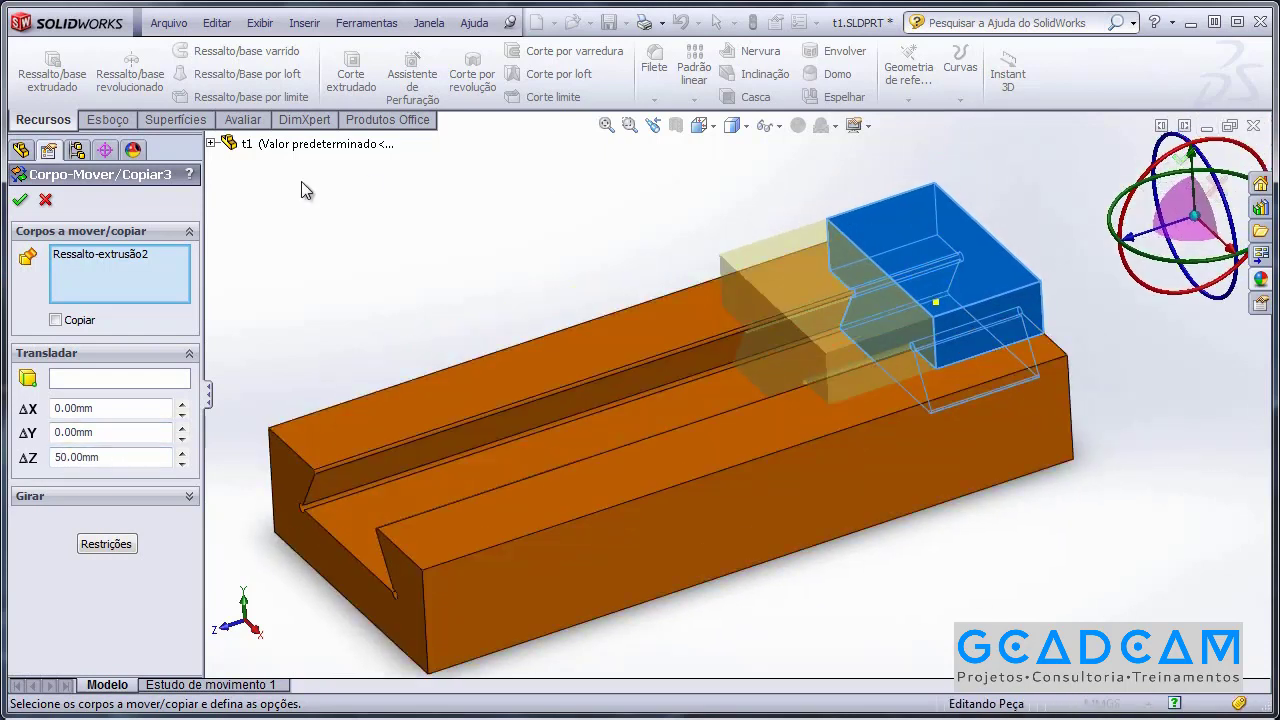
left_click(21, 202)
middle_click_drag(394, 266, 457, 266)
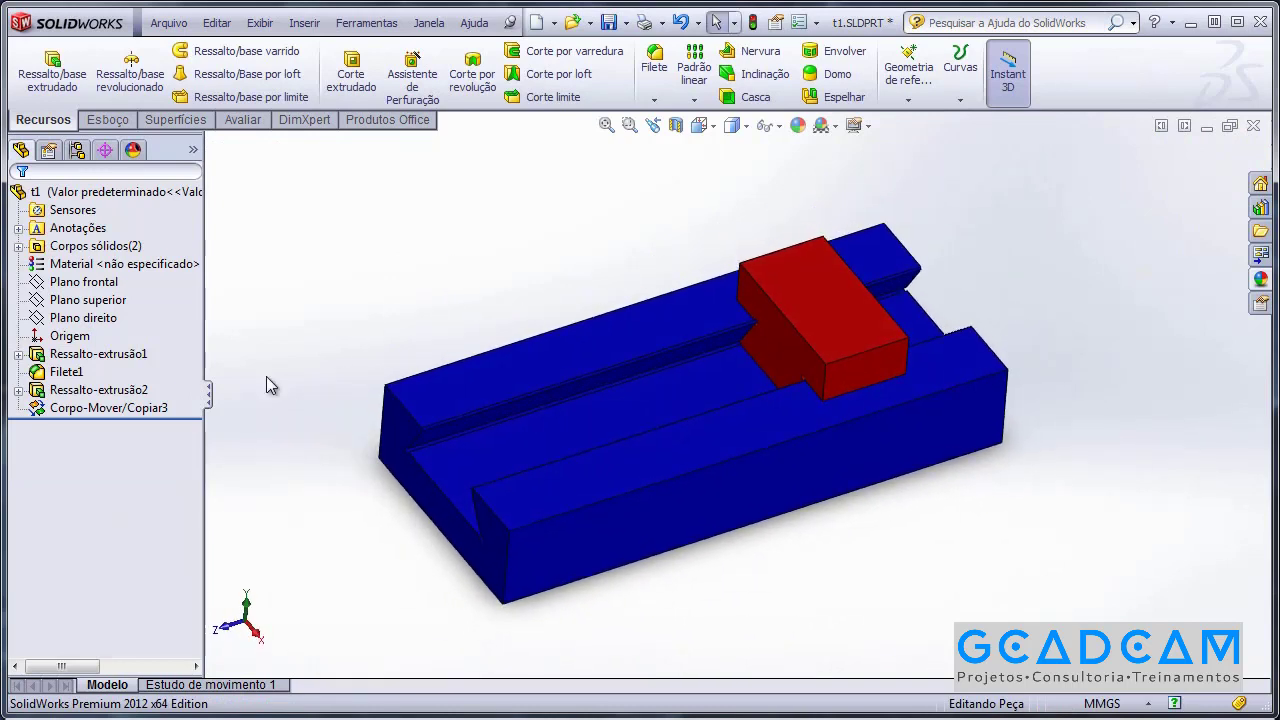
Step: Reopen the red block's Move/Copy Body feature and set its Z translation to 70 mm
left_click(162, 408)
left_click(176, 350)
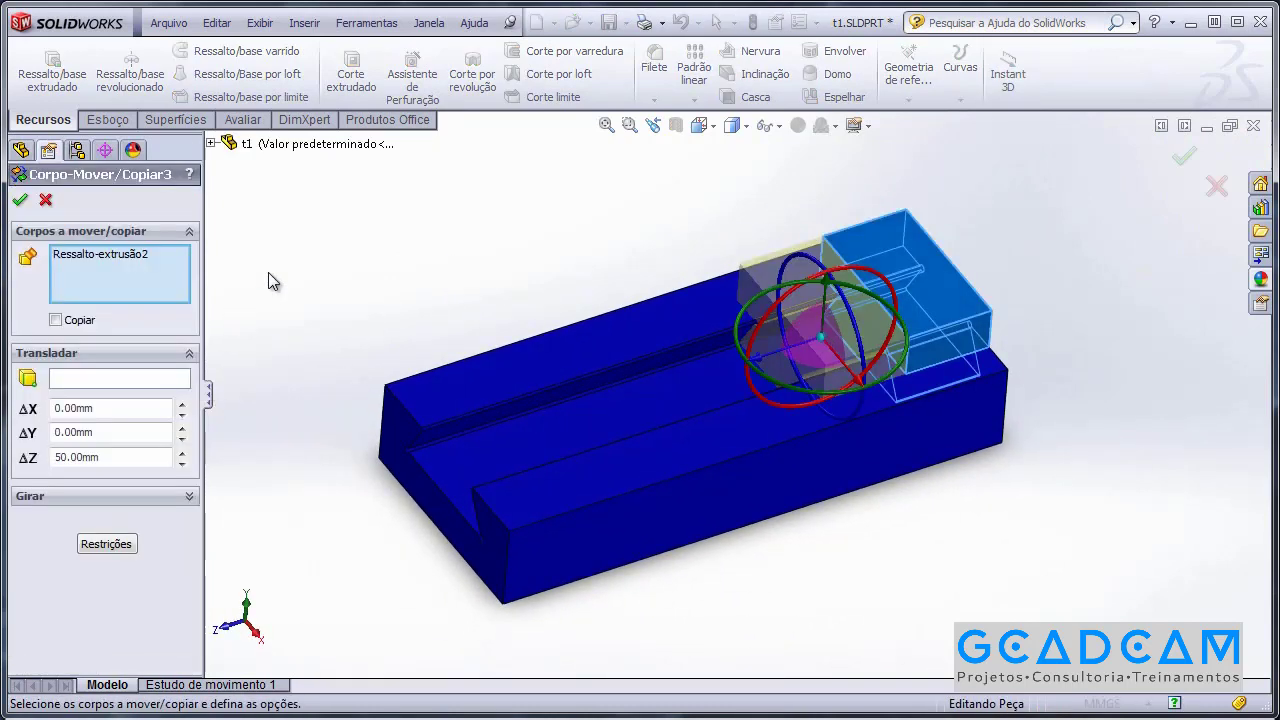
middle_click_drag(330, 242, 340, 300)
left_click_drag(127, 457, 45, 458)
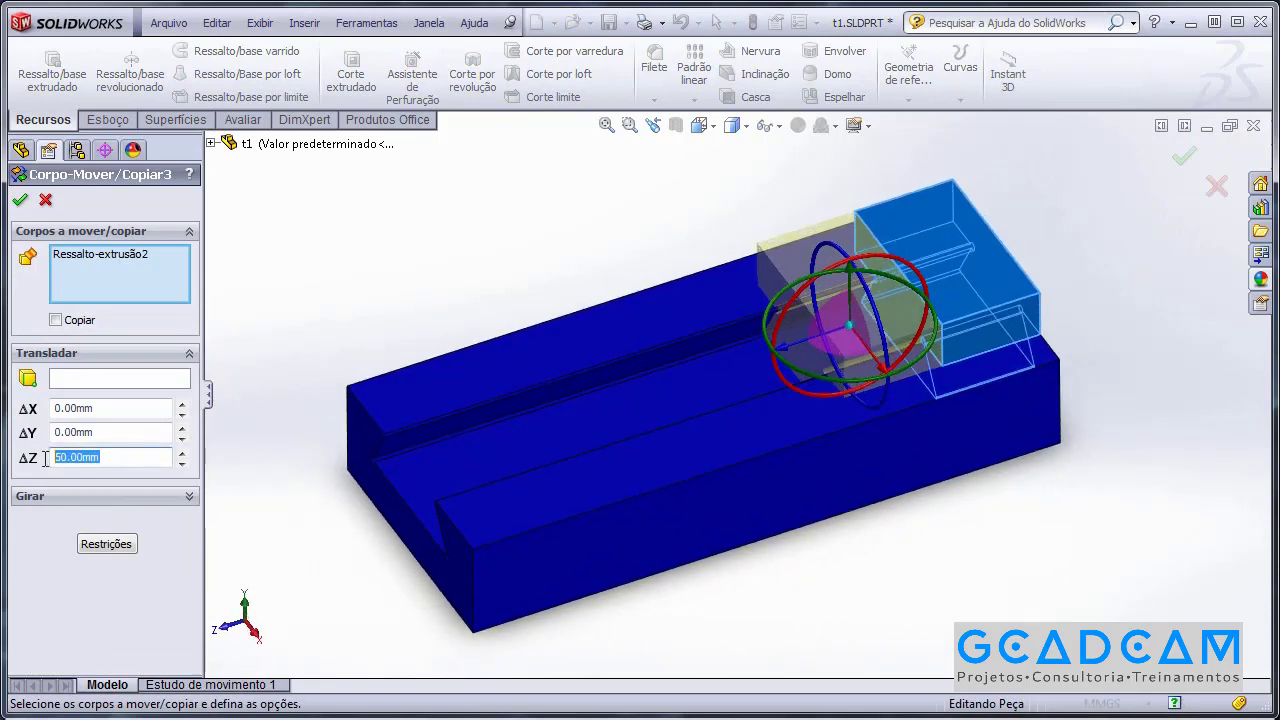
type("70")
key("Return")
scroll(402, 262, "down", 1)
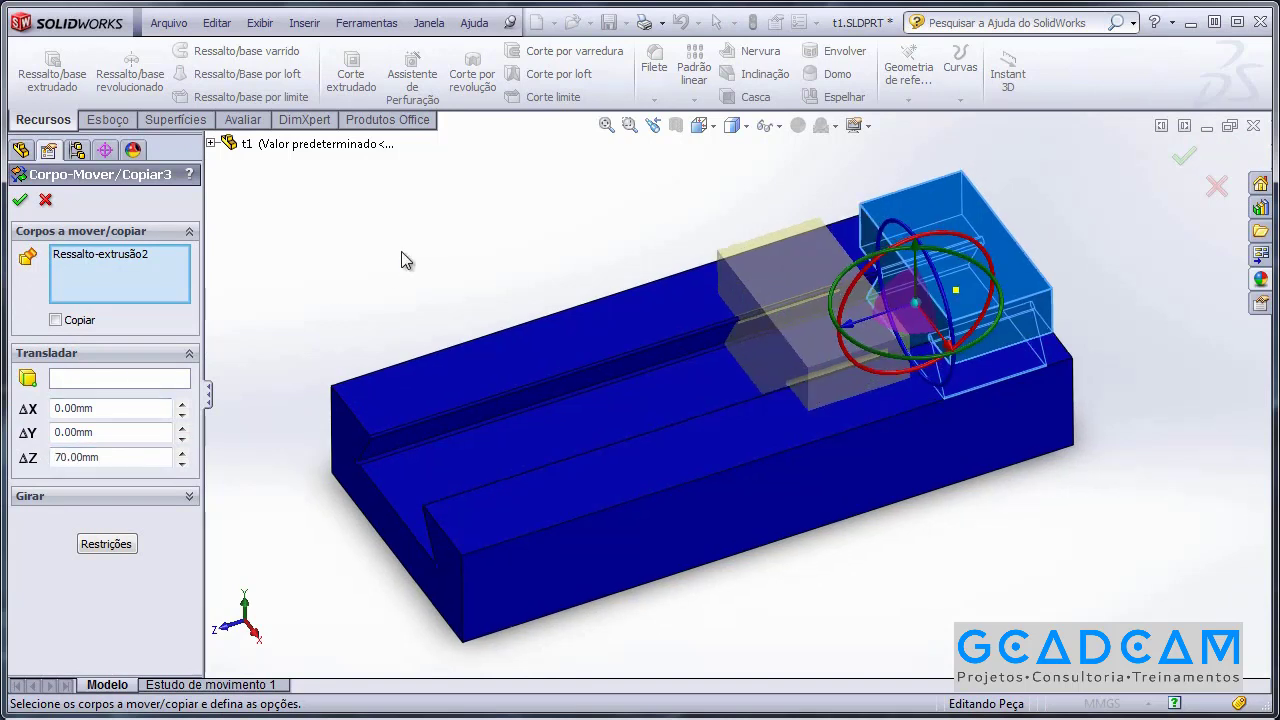
Step: Turn on copying in the Move/Copy Body feature and create three copies of the red block
left_click(71, 319)
scroll(338, 297, "down", 1)
middle_click_drag(337, 297, 345, 255)
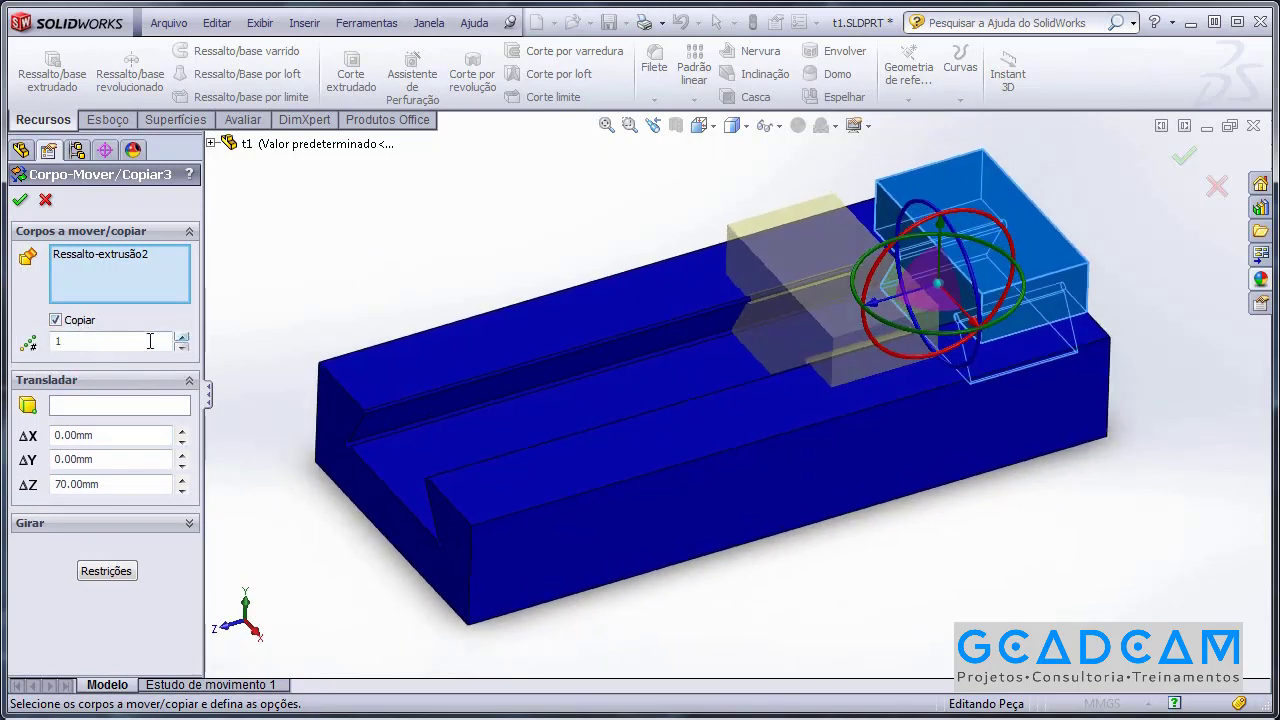
left_click(182, 338)
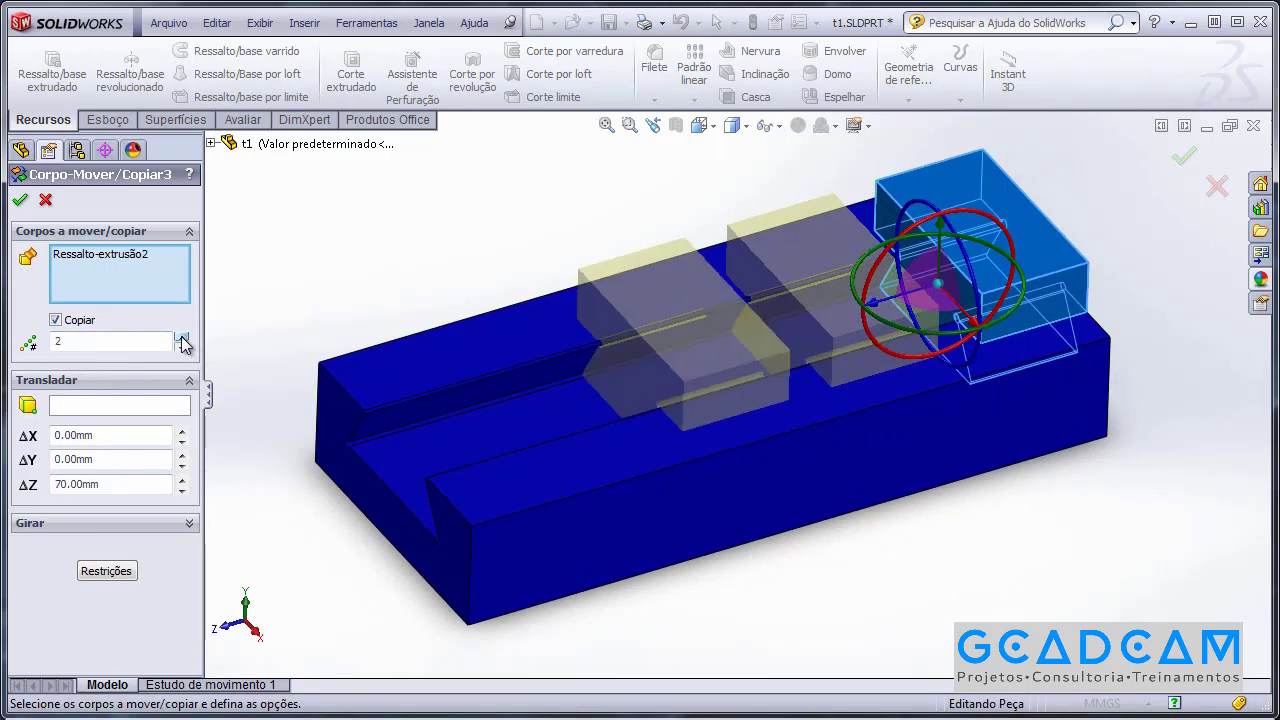
left_click(182, 338)
scroll(428, 300, "up", 1)
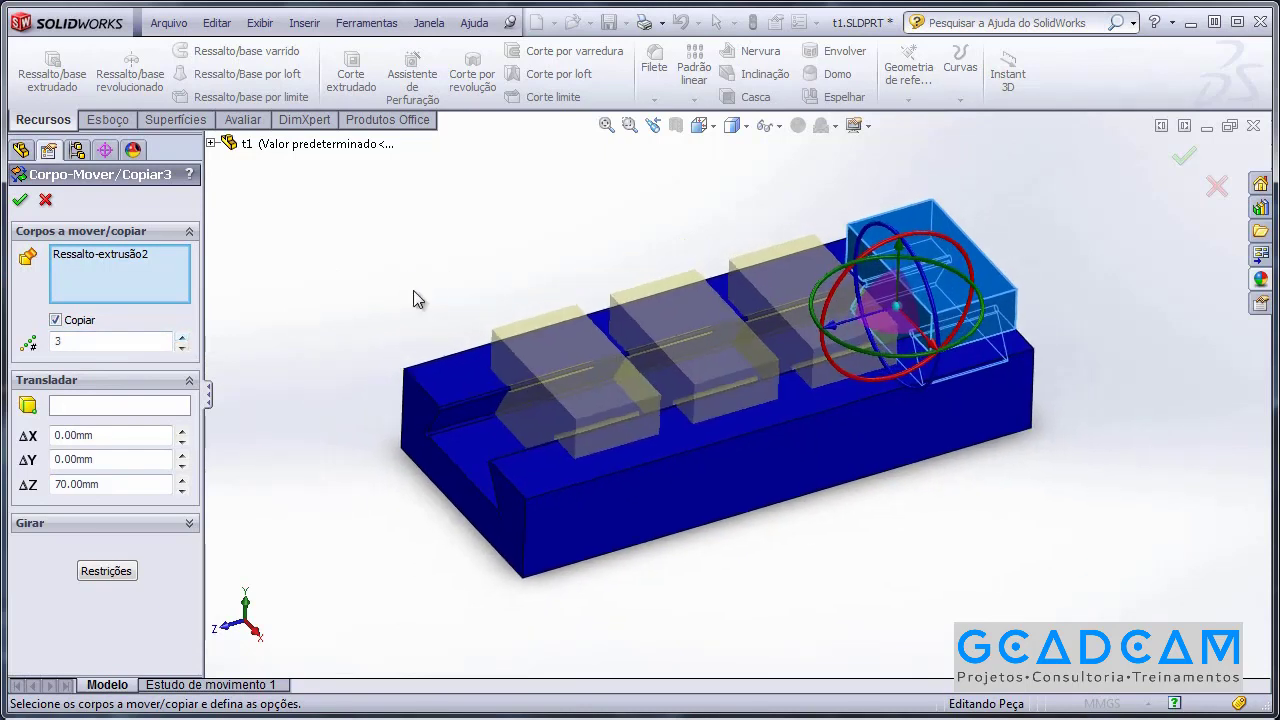
left_click(20, 199)
middle_click_drag(290, 205, 355, 286)
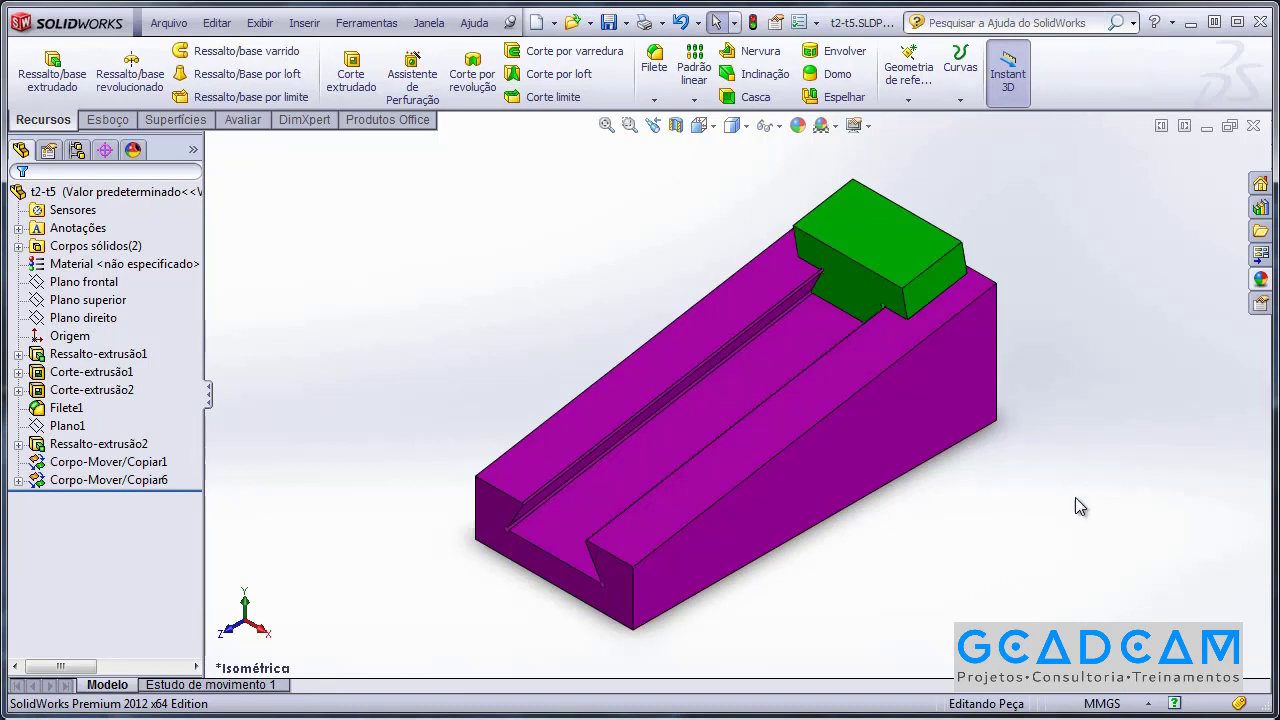
Step: Examine the inclined dovetail slot of the purple base and the green block in part t2-t5
scroll(1051, 514, "up", 5)
middle_click_drag(766, 417, 871, 331)
left_click(821, 442)
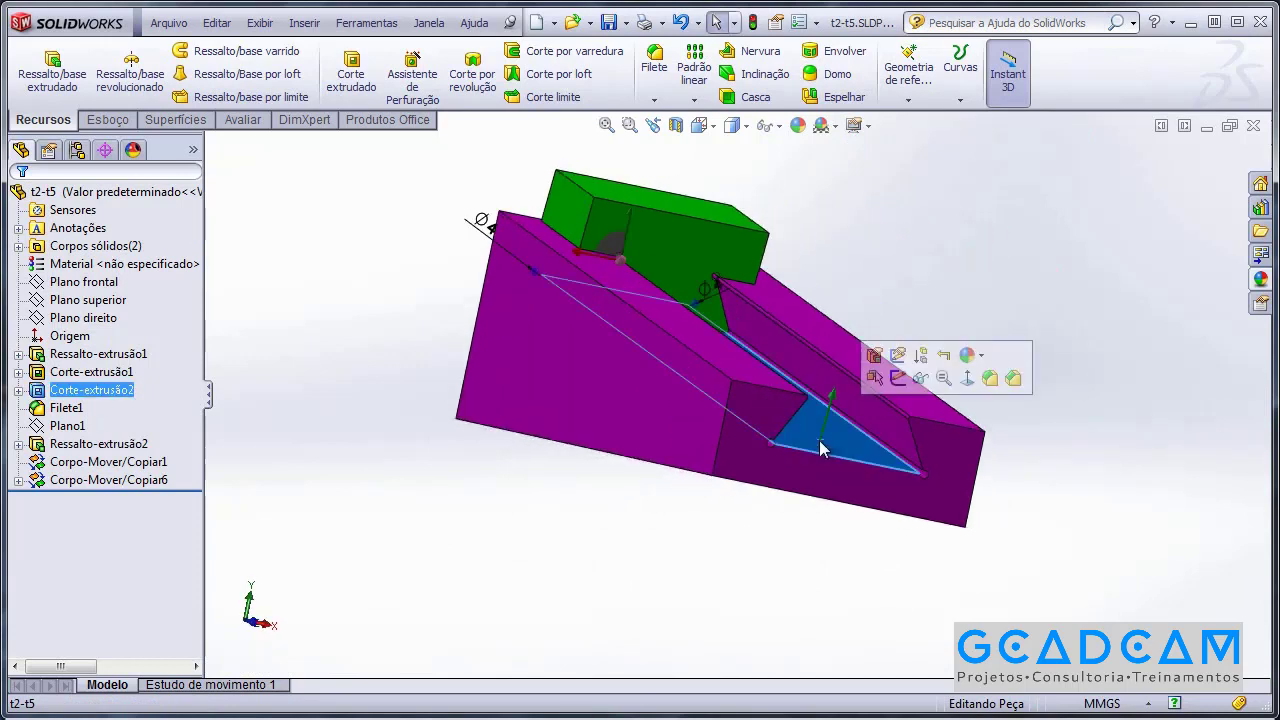
key("ctrl+7")
middle_click_drag(783, 410, 551, 260)
left_click(563, 248)
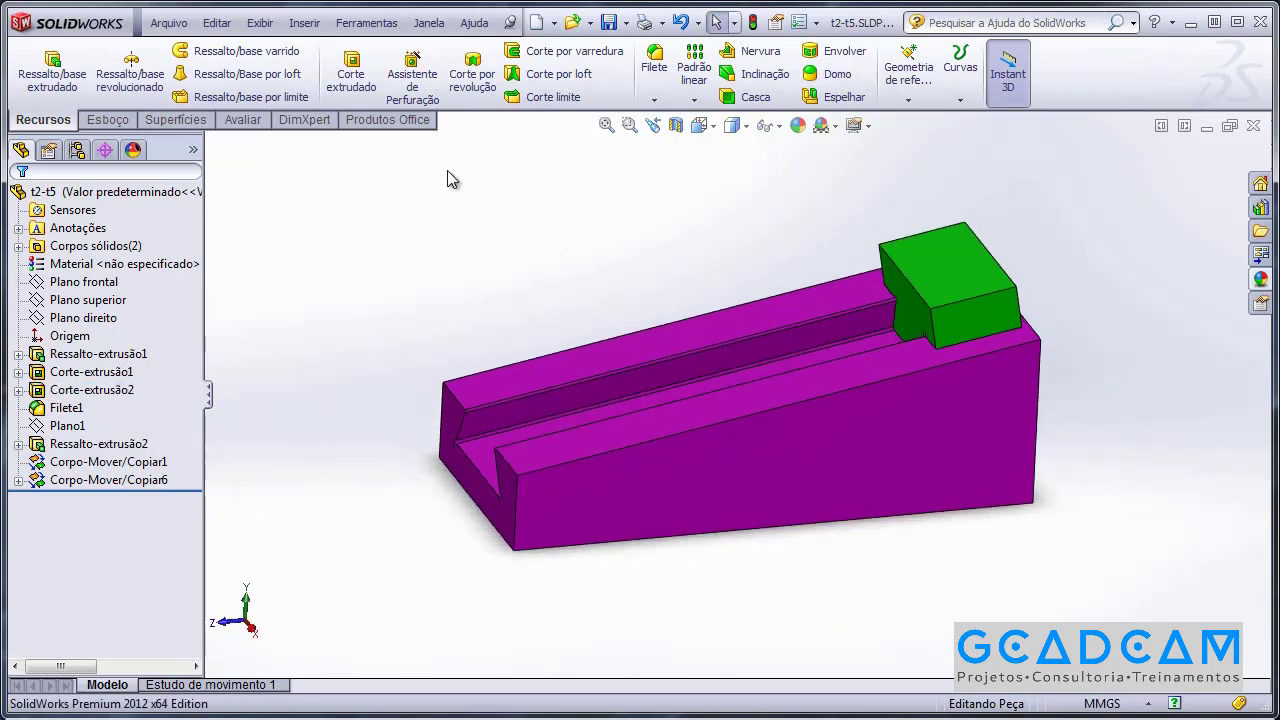
Step: Move the green block about 296 mm along the global Z direction with Move/Copy Body
left_click(303, 23)
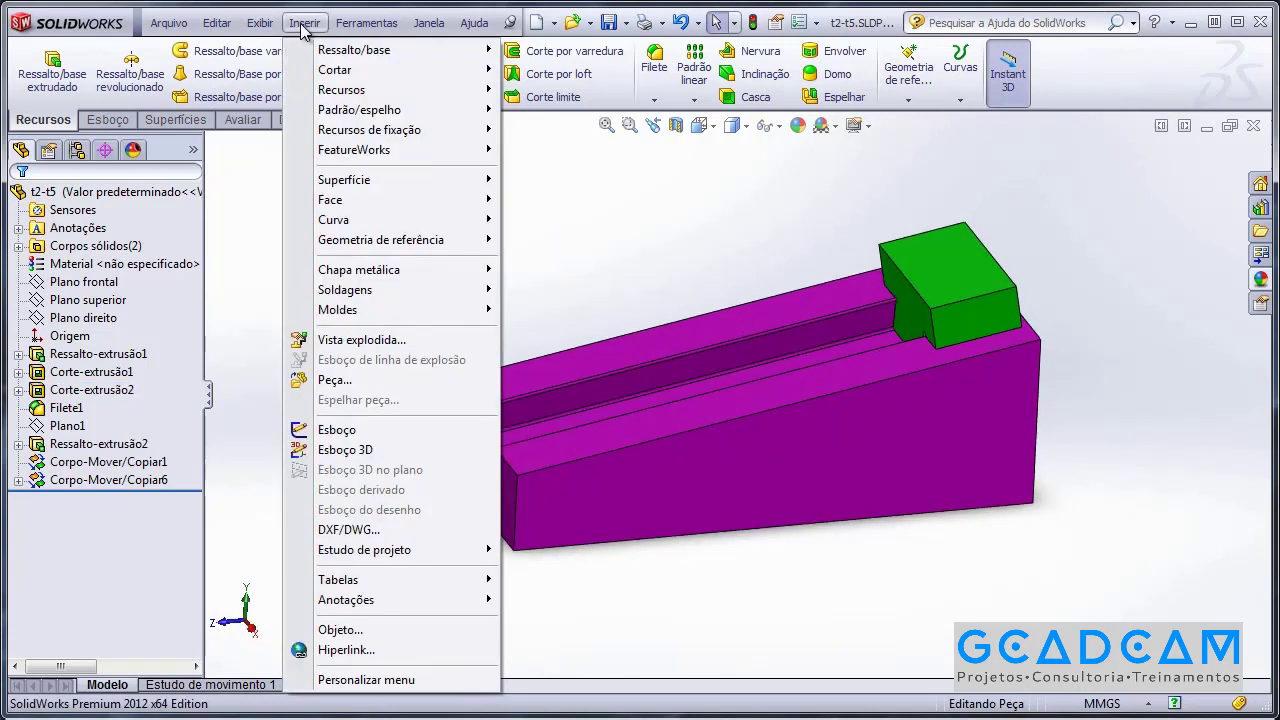
mouse_move(325, 95)
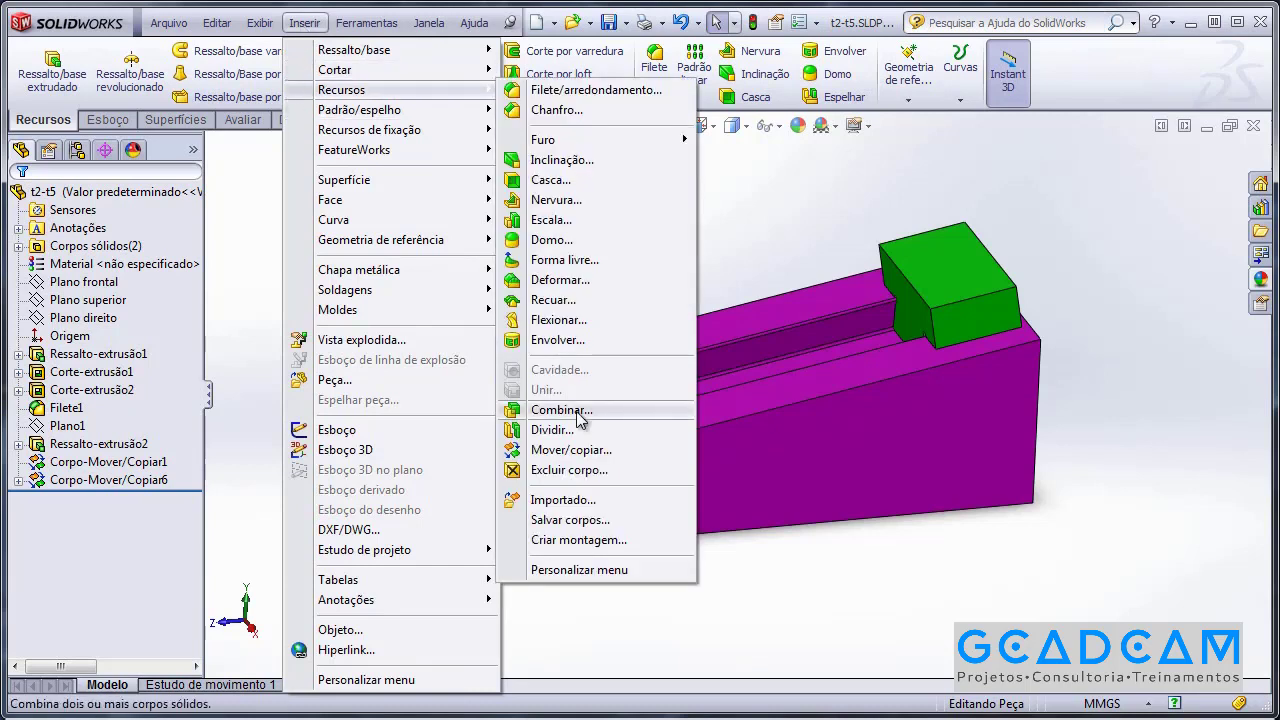
left_click(571, 449)
left_click(920, 282)
middle_click_drag(729, 217, 650, 202)
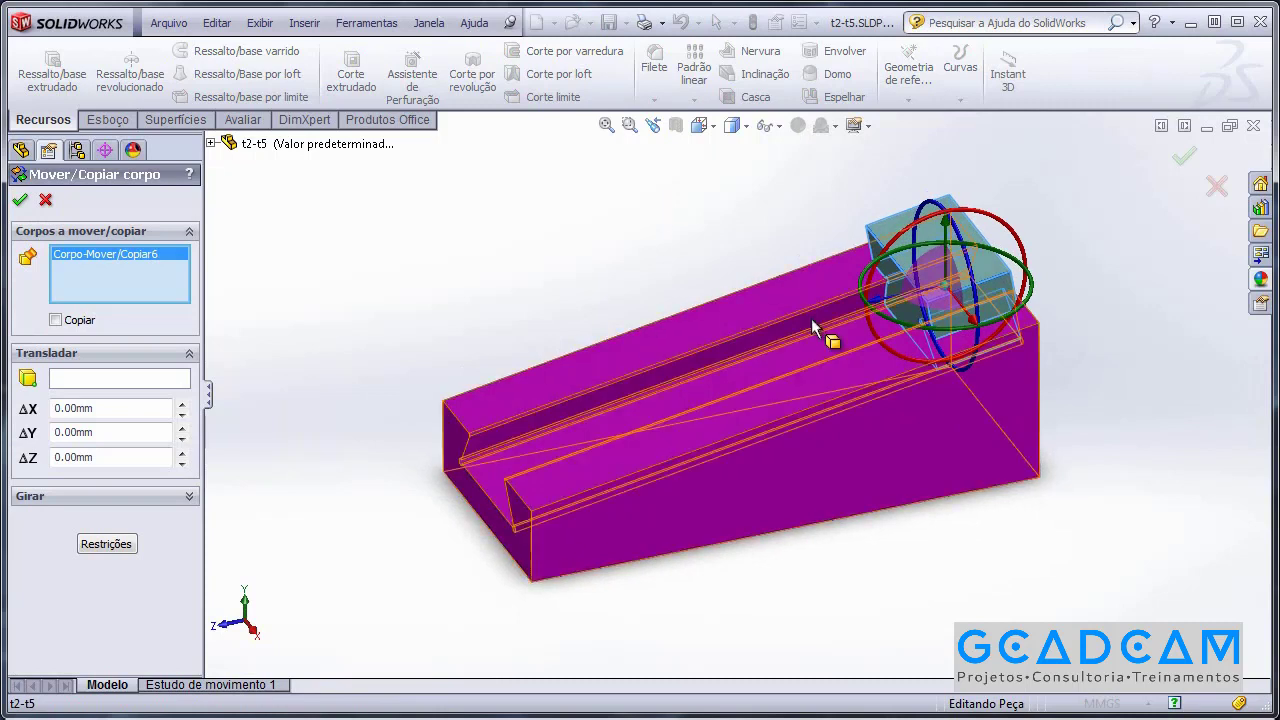
left_click_drag(877, 308, 345, 325)
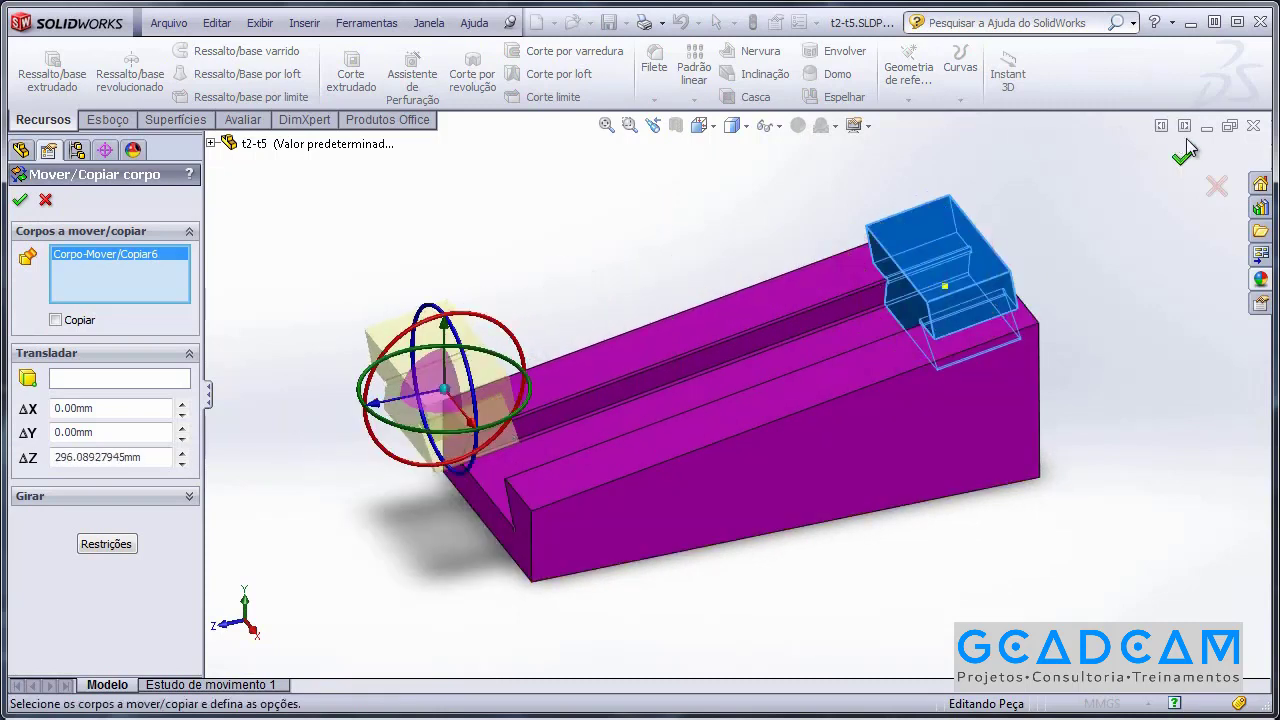
left_click(1184, 152)
Step: Check the displaced green block against the inclined slot and delete its last Move/Copy Body feature
middle_click_drag(924, 310, 575, 285)
scroll(621, 228, "up", 3)
scroll(600, 247, "down", 1)
scroll(845, 345, "down", 5)
scroll(745, 310, "up", 2)
middle_click_drag(755, 315, 623, 220)
key("f")
left_click(156, 498)
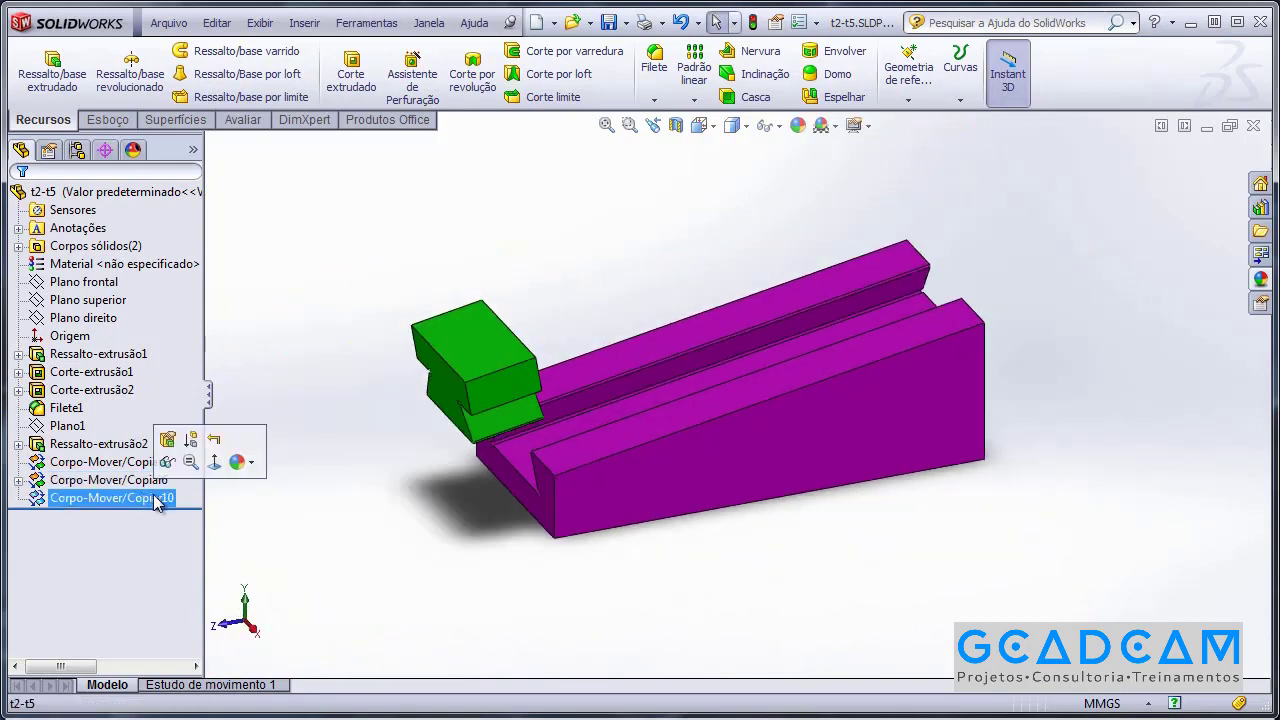
key("Delete")
key("Return")
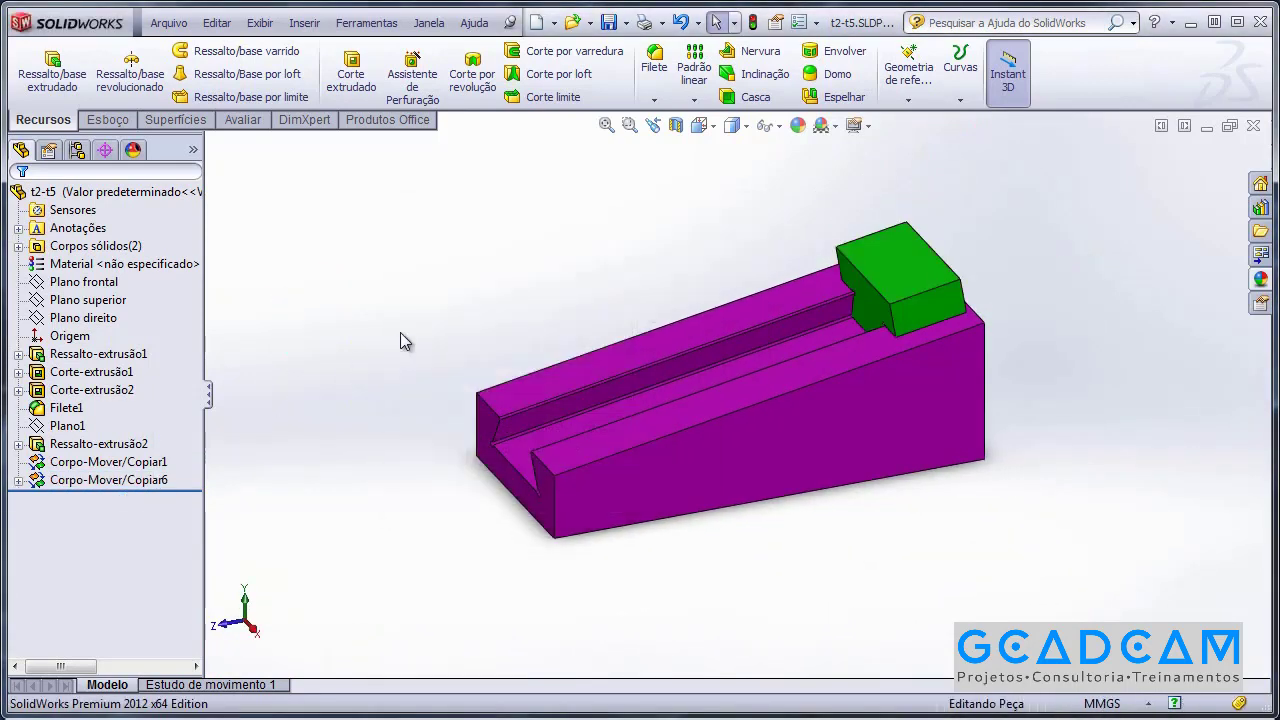
Step: Start Move/Copy Body on the green block and use the slot's long inclined upper edge as the translation reference
left_click(304, 22)
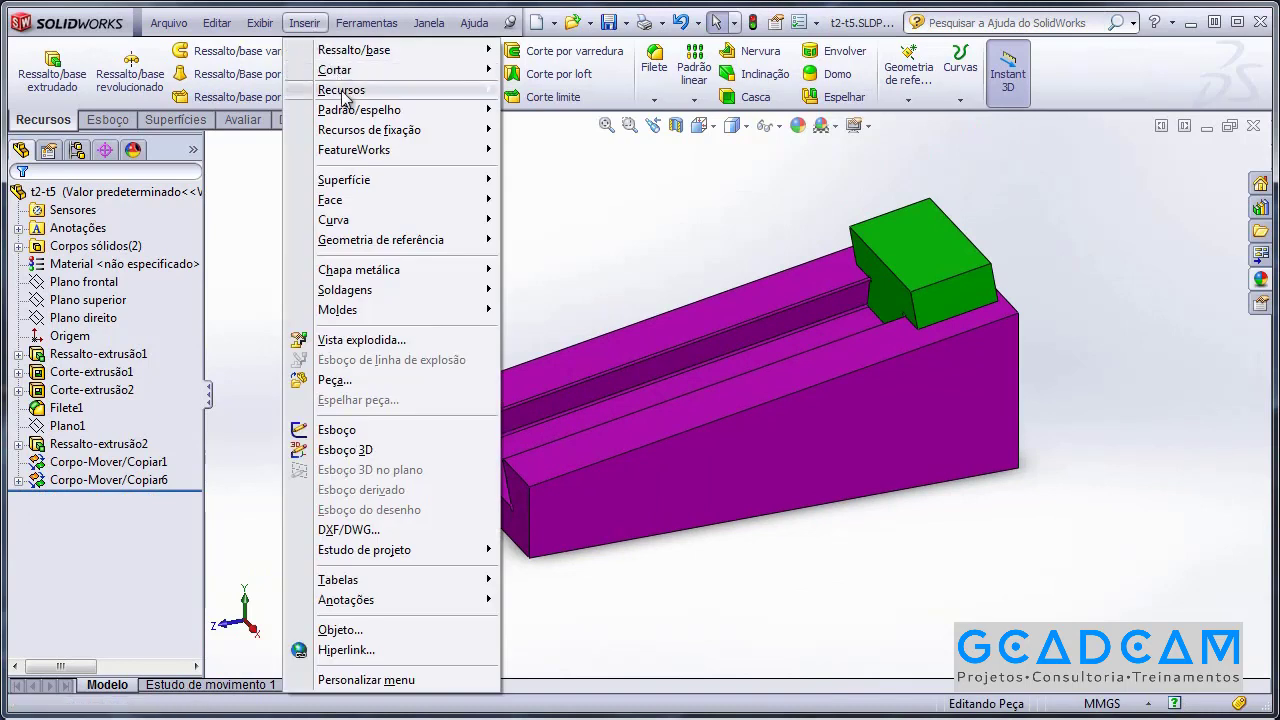
mouse_move(342, 92)
left_click(580, 452)
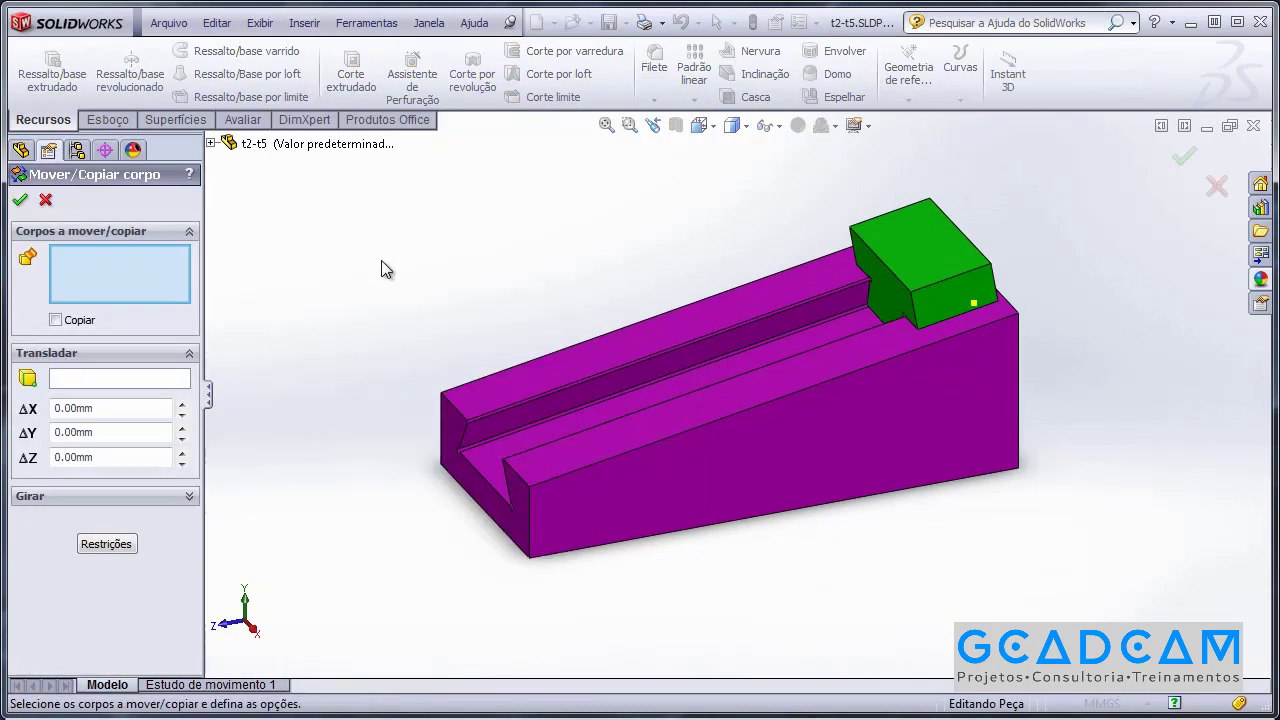
left_click(951, 263)
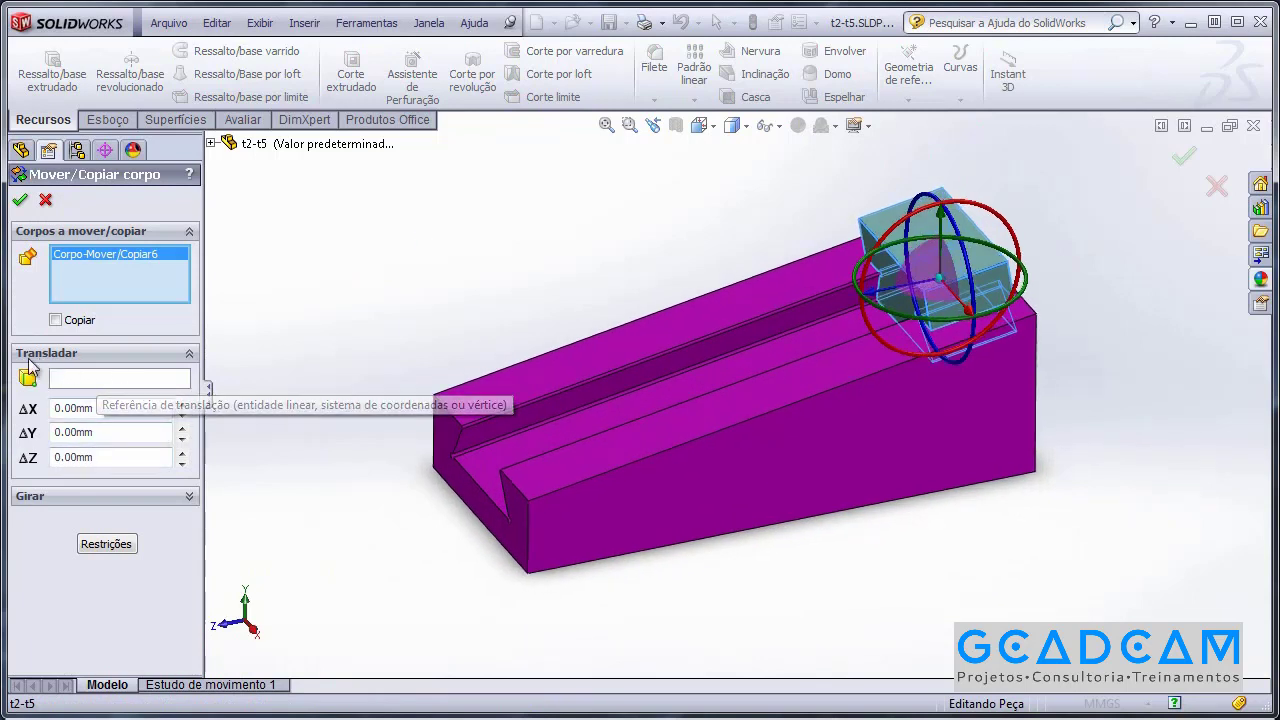
left_click(85, 385)
middle_click_drag(368, 264, 386, 270)
middle_click_drag(574, 260, 597, 240)
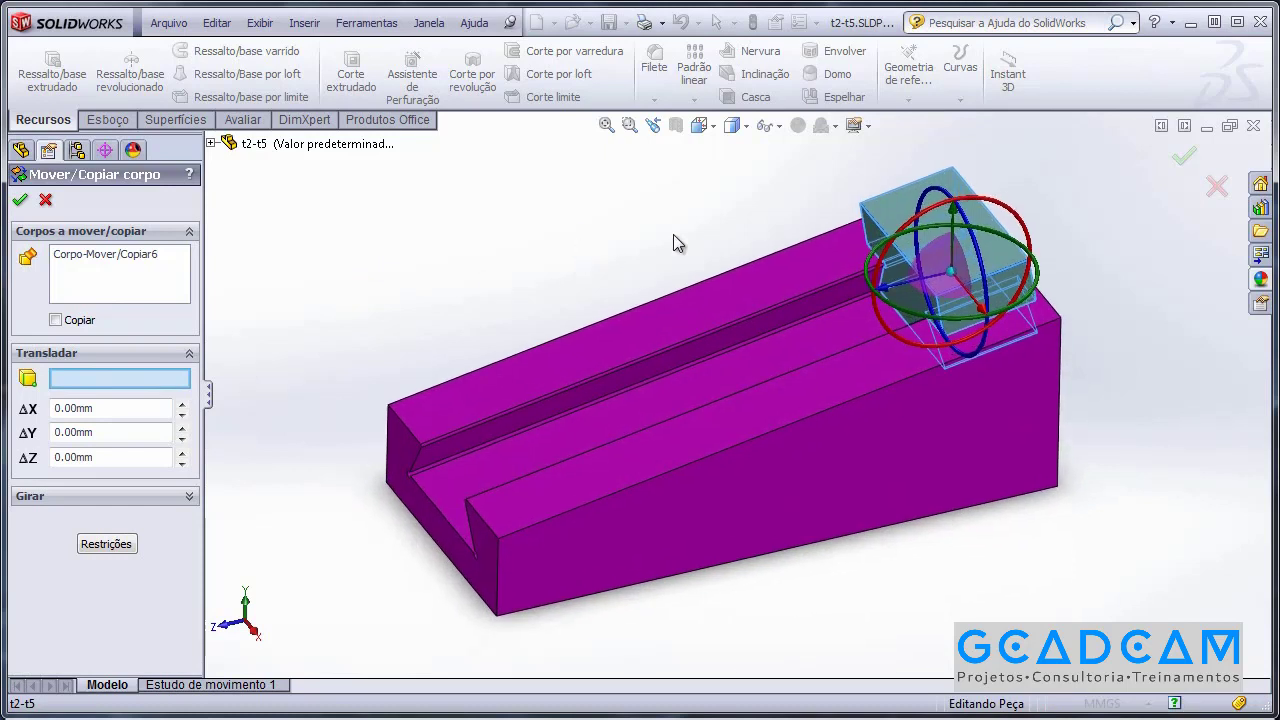
middle_click_drag(587, 261, 544, 276)
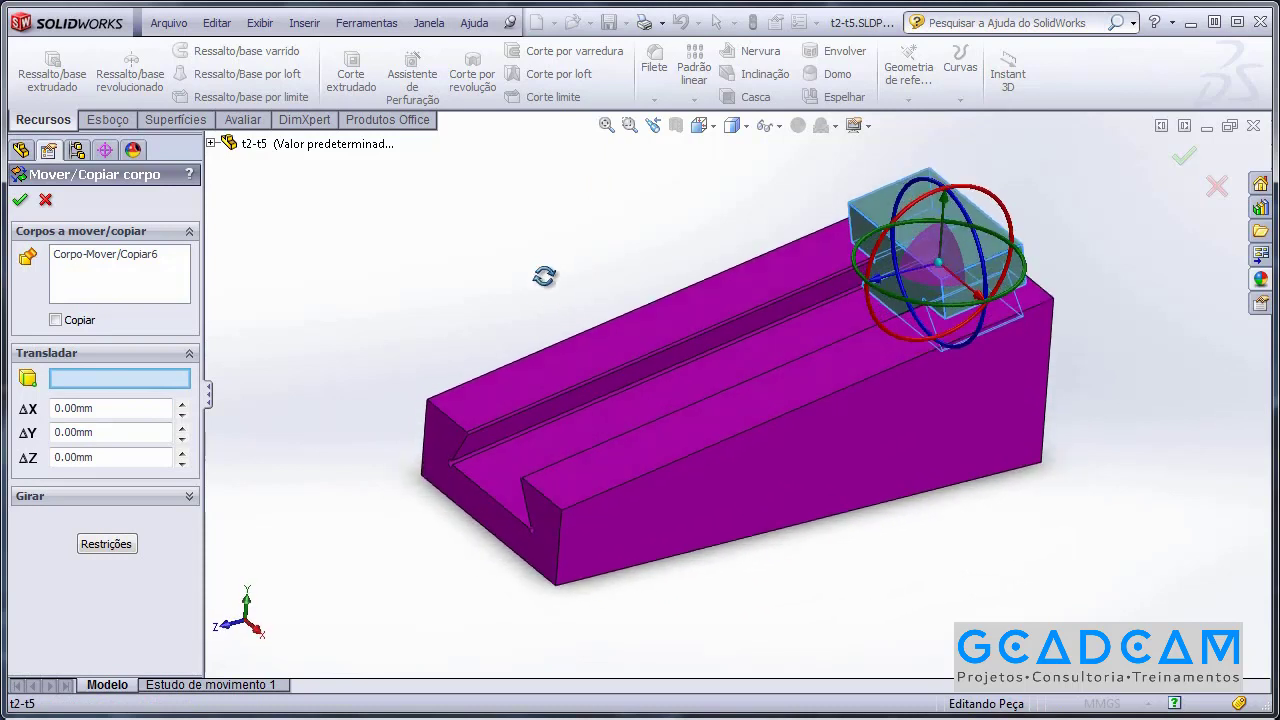
left_click(770, 312)
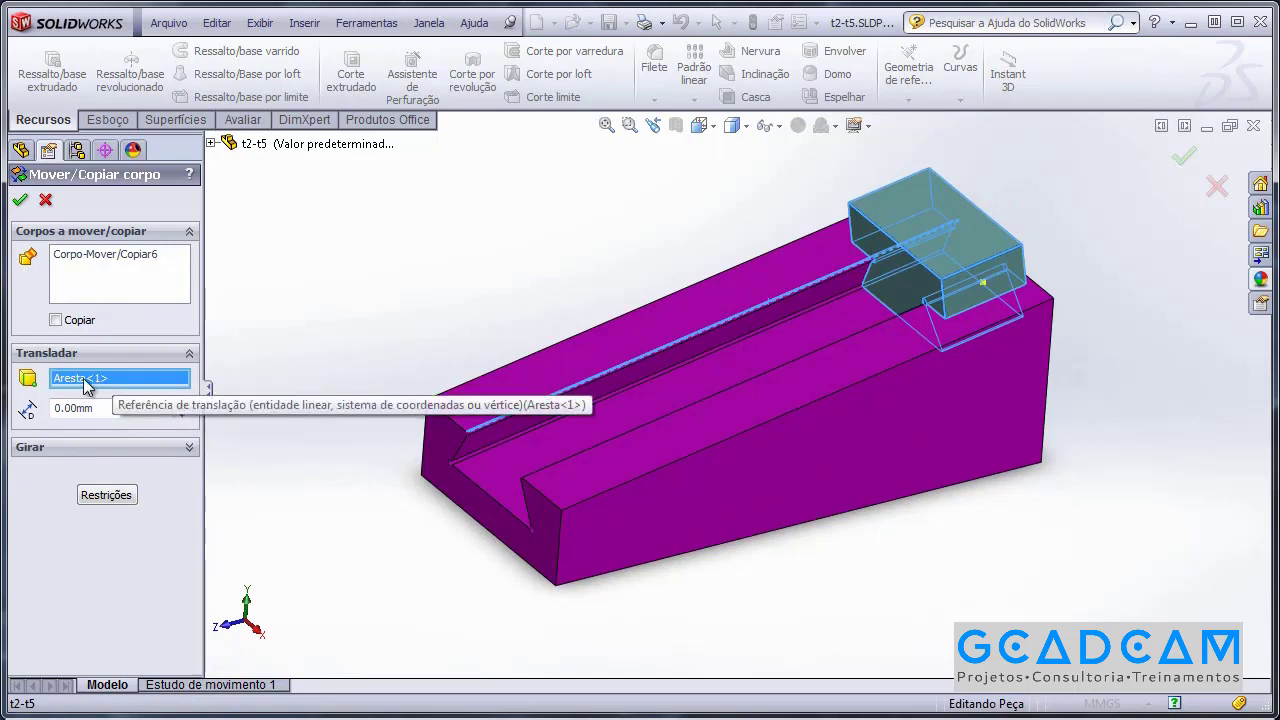
scroll(495, 330, "down", 2)
scroll(250, 398, "up", 1)
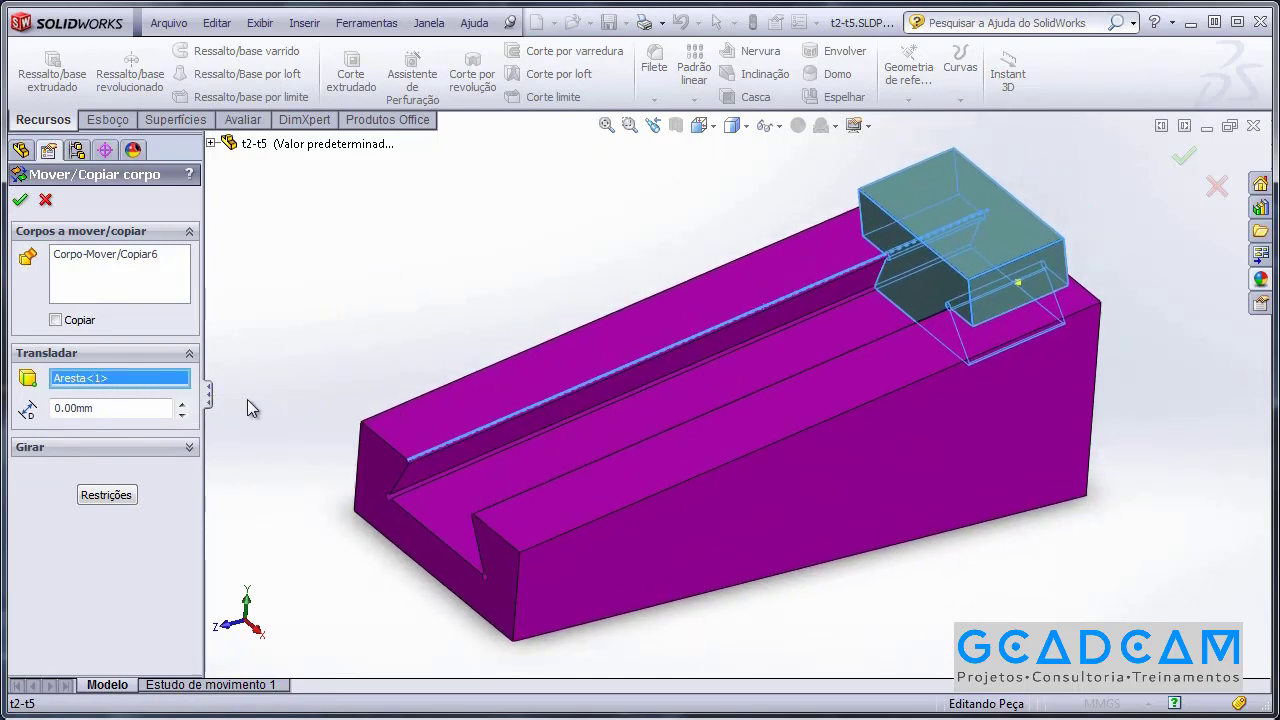
Step: Set the green block's translation along the inclined edge to -100 mm and apply the move
left_click(183, 404)
left_click(183, 404)
left_click(182, 414)
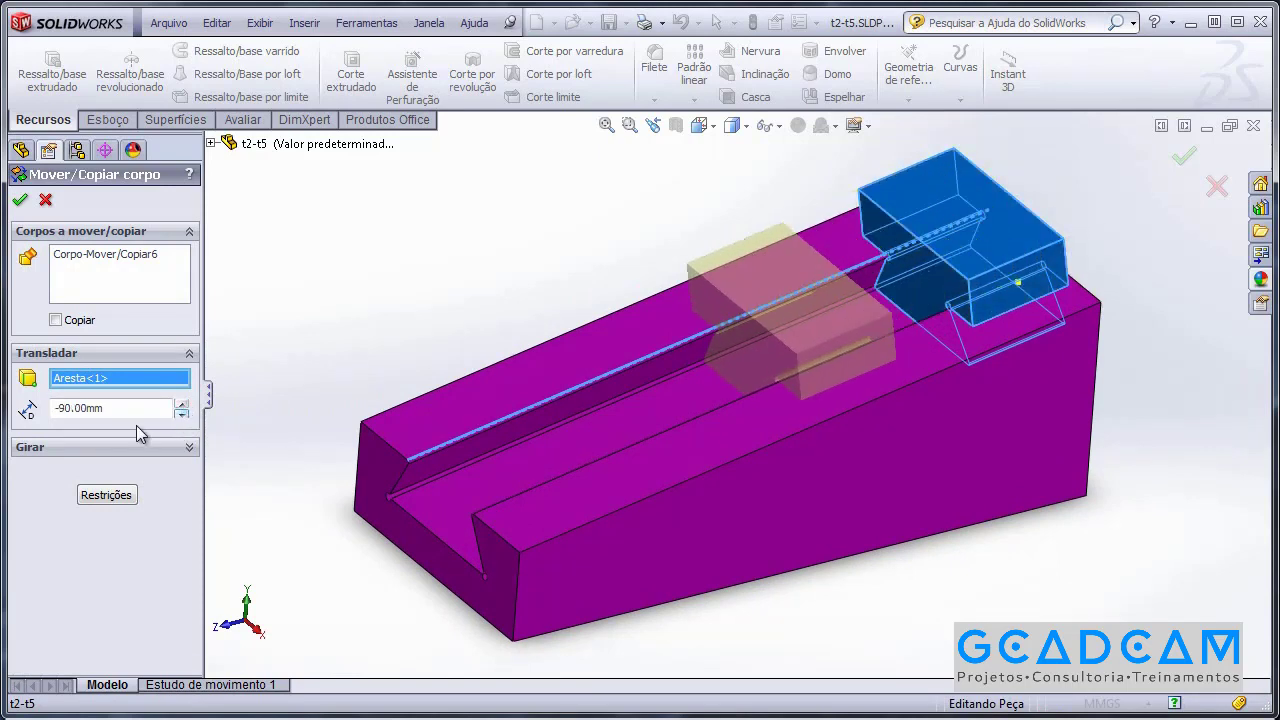
left_click_drag(140, 410, 32, 420)
type("-")
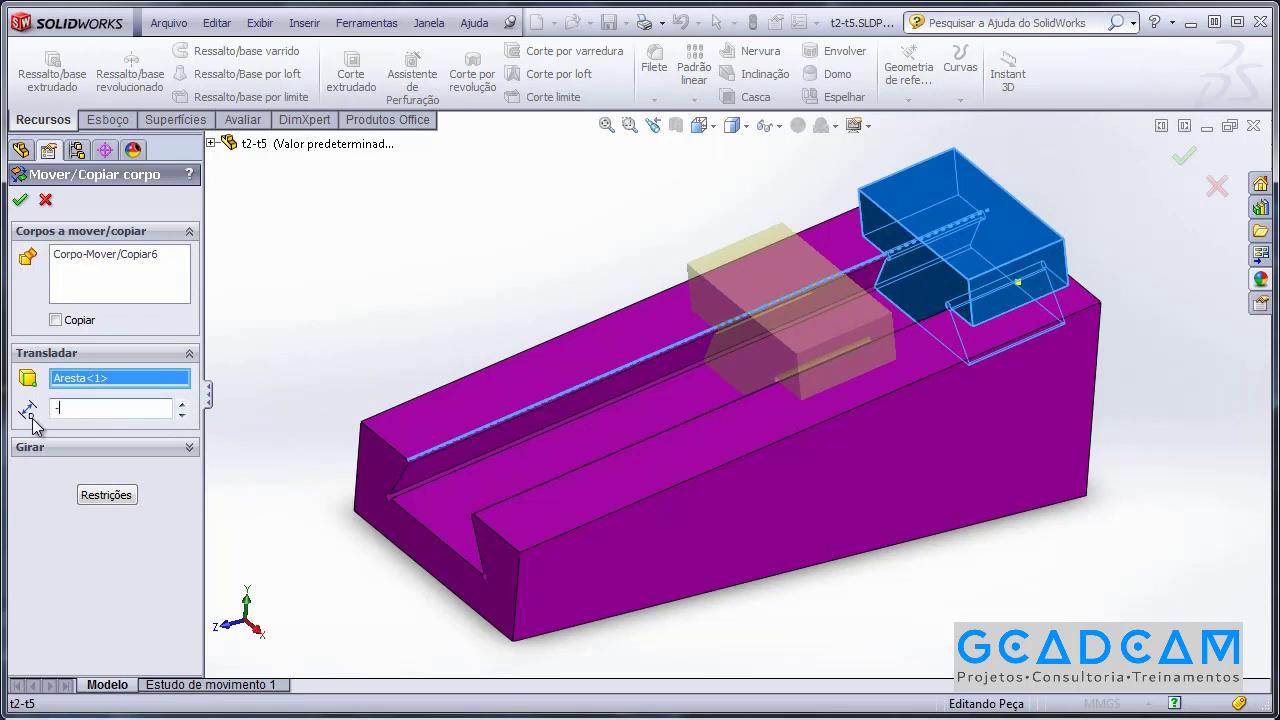
type("100")
key("Return")
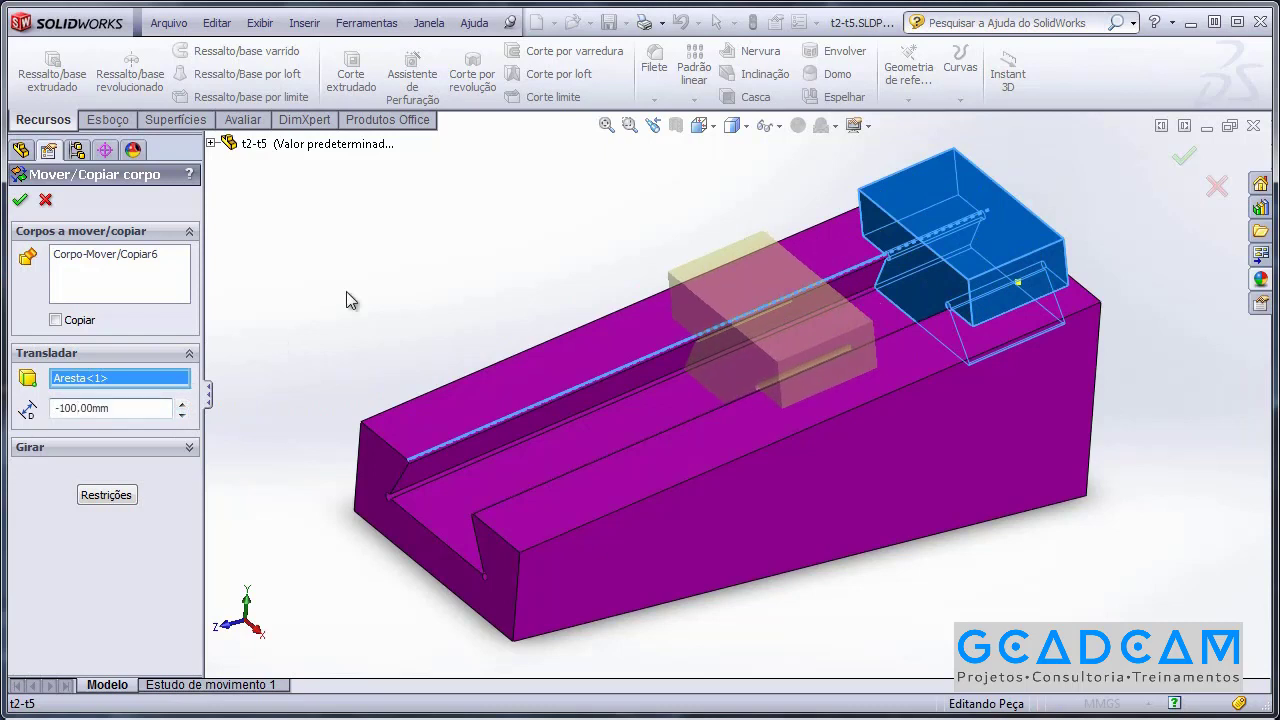
key("f")
left_click(1183, 156)
middle_click_drag(1109, 253, 1099, 296)
scroll(1099, 296, "down", 1)
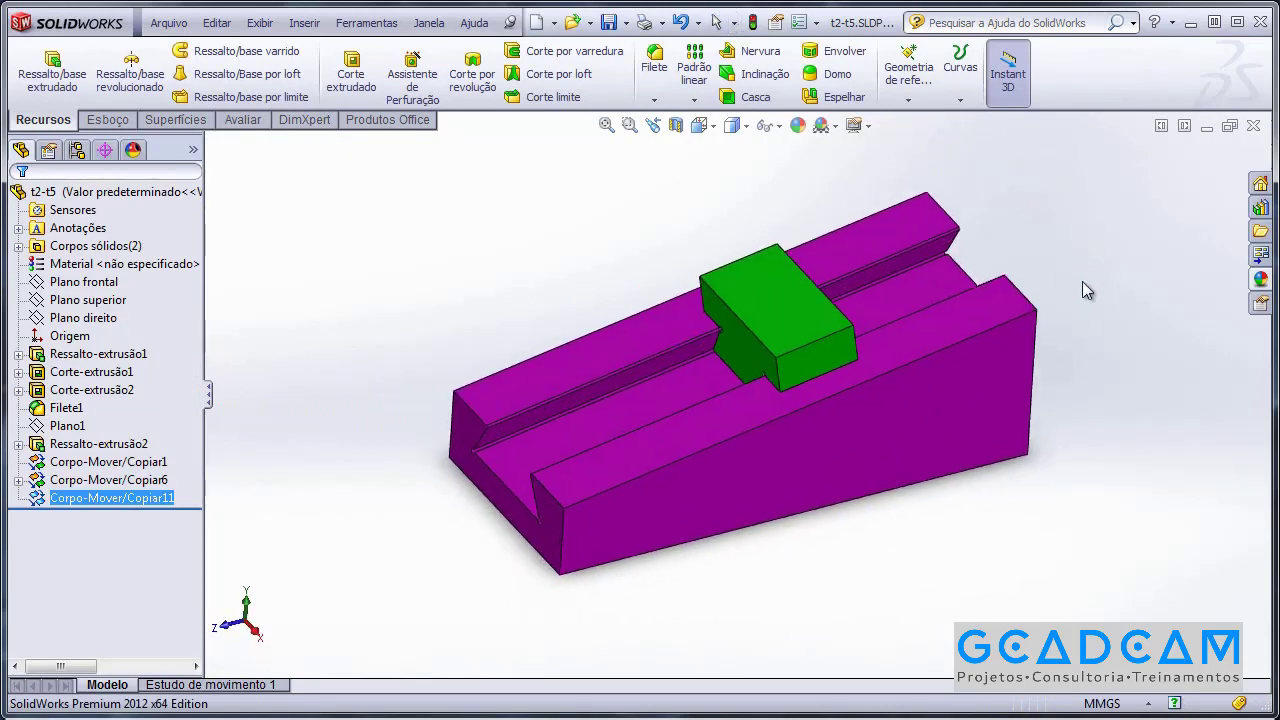
middle_click_drag(460, 294, 394, 340)
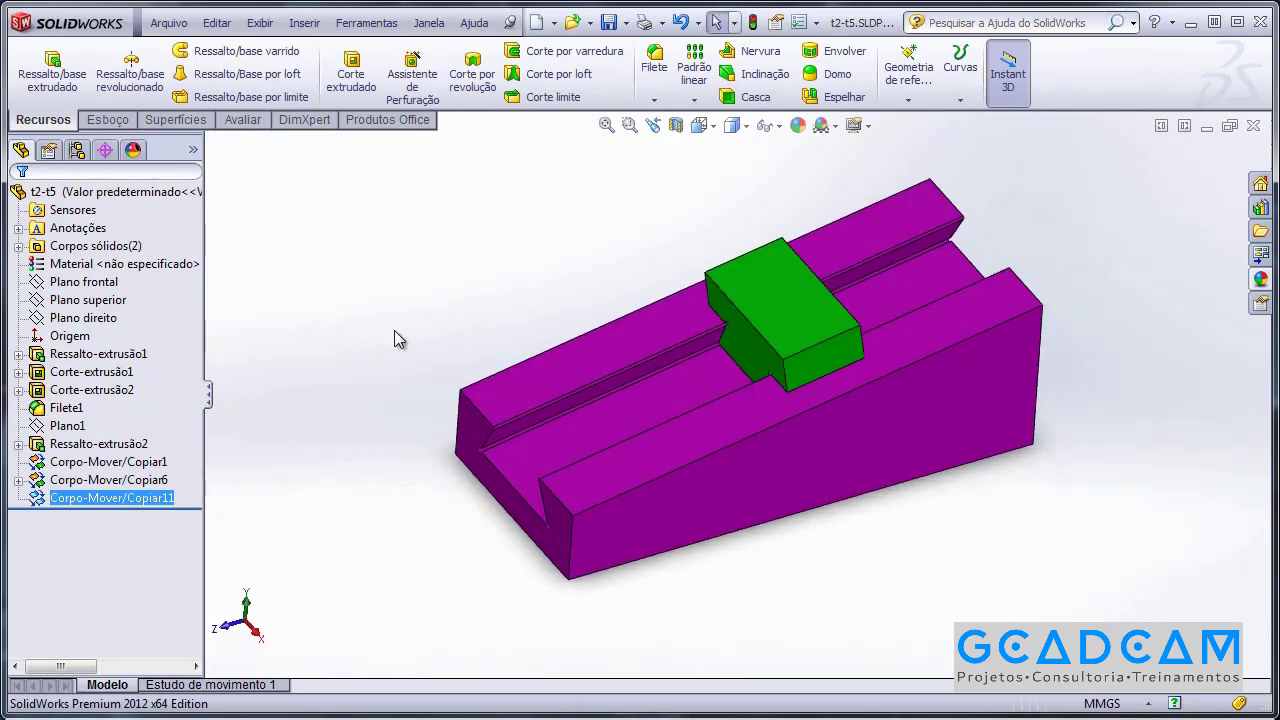
left_click(394, 340)
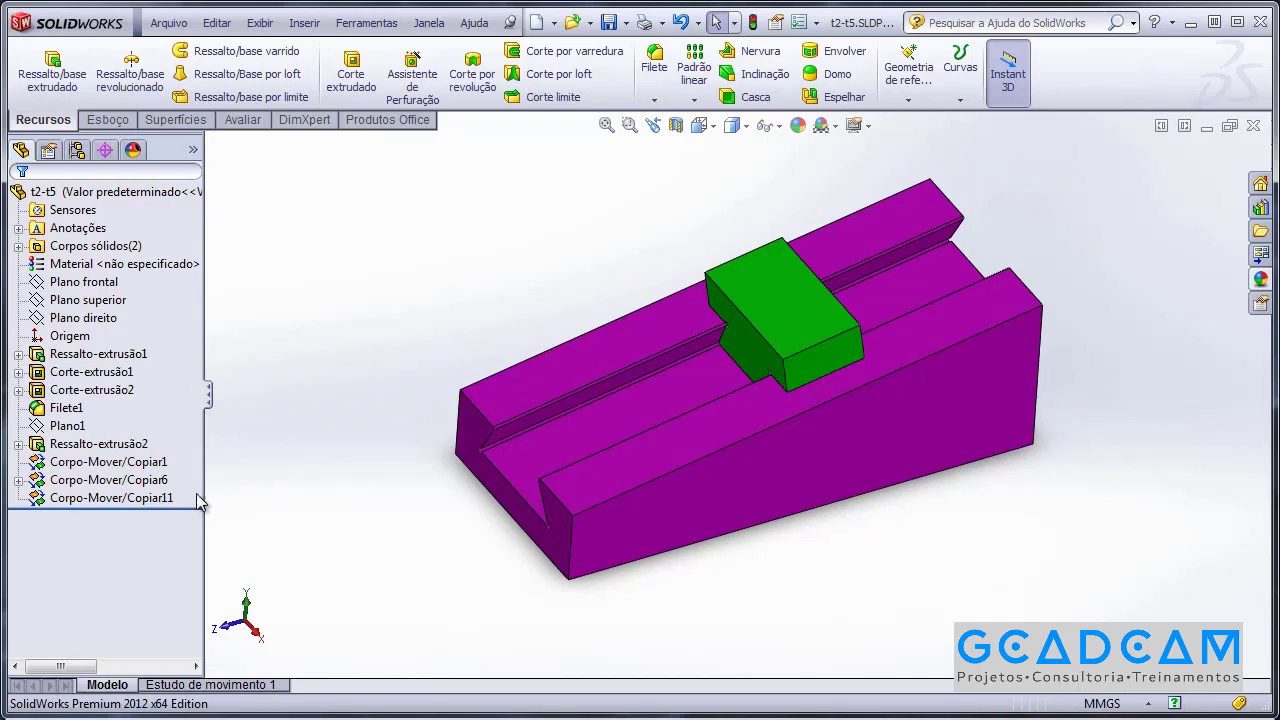
Step: Edit the green block's last Move/Copy Body feature to create 2 copies along the inclined slot
left_click(150, 497)
left_click(150, 480, "ctrl")
left_click(183, 445)
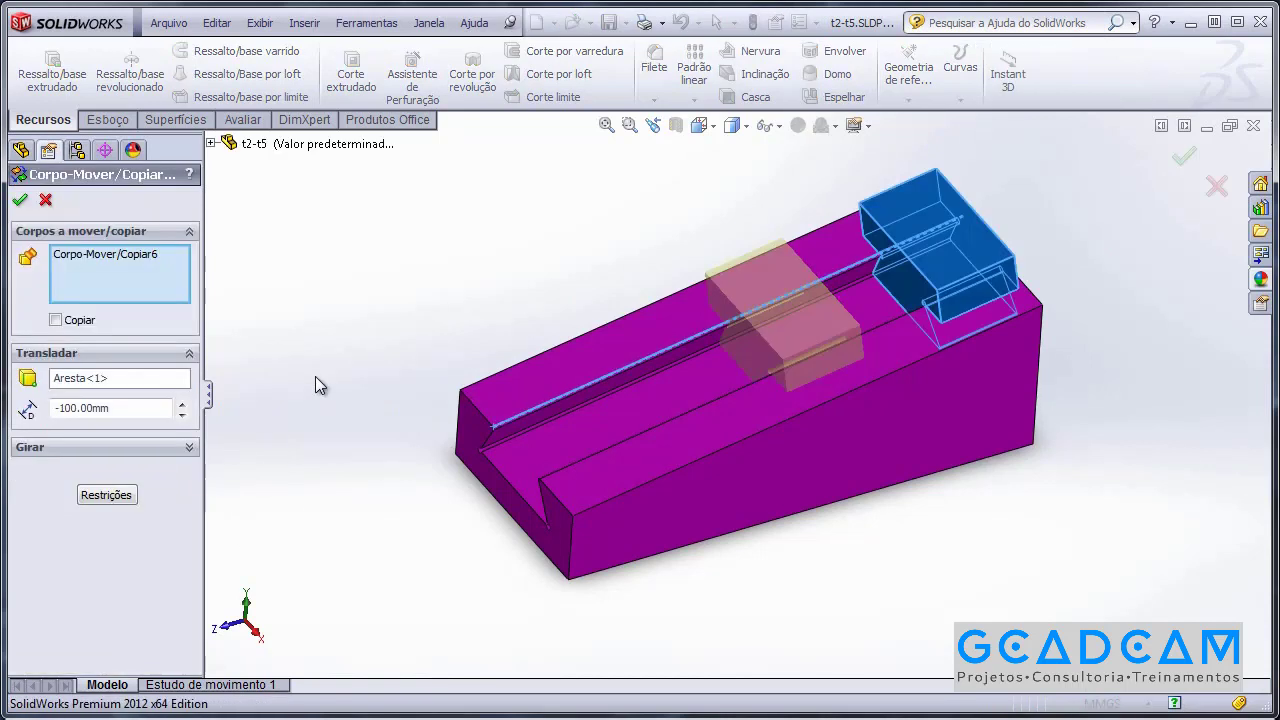
left_click(80, 324)
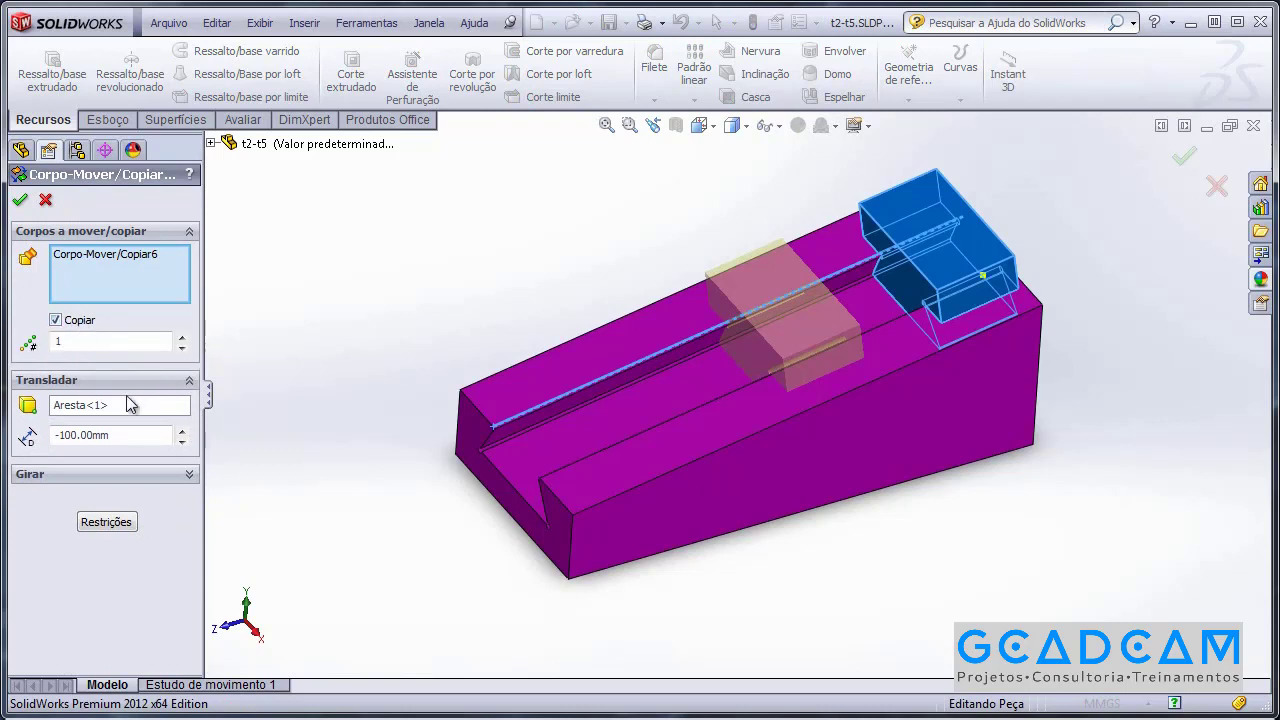
left_click(182, 338)
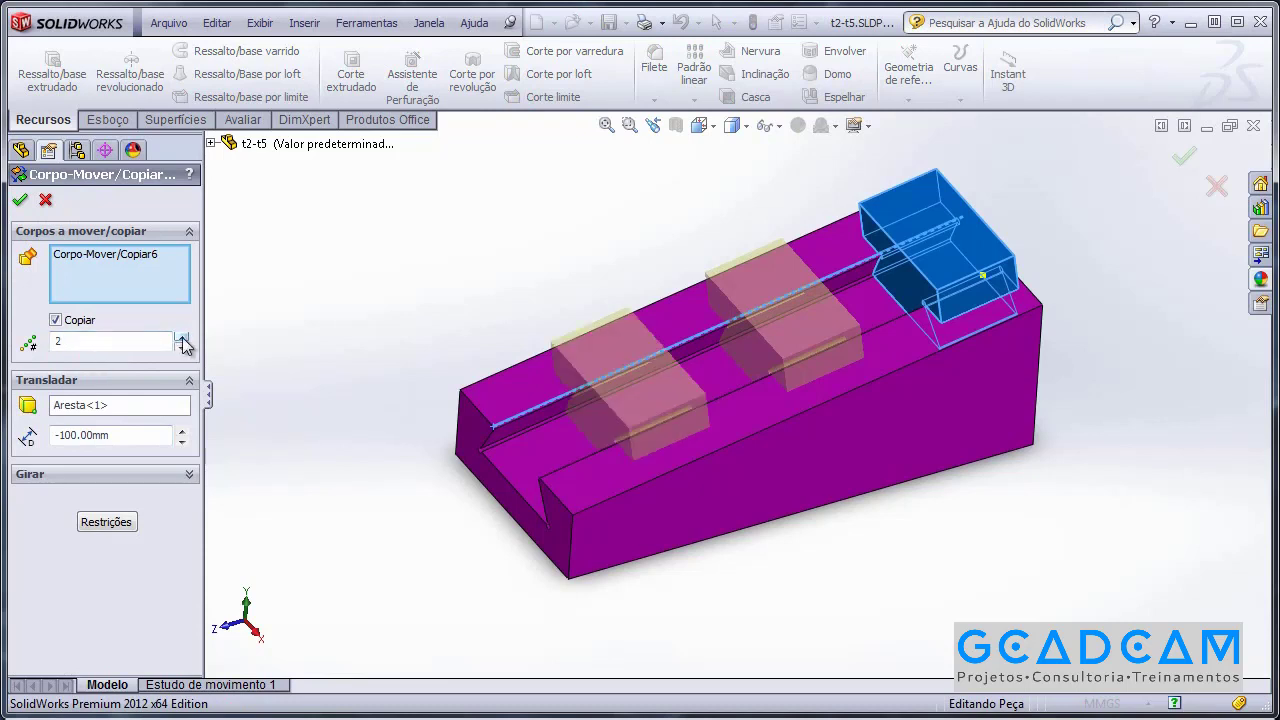
middle_click_drag(444, 301, 266, 257)
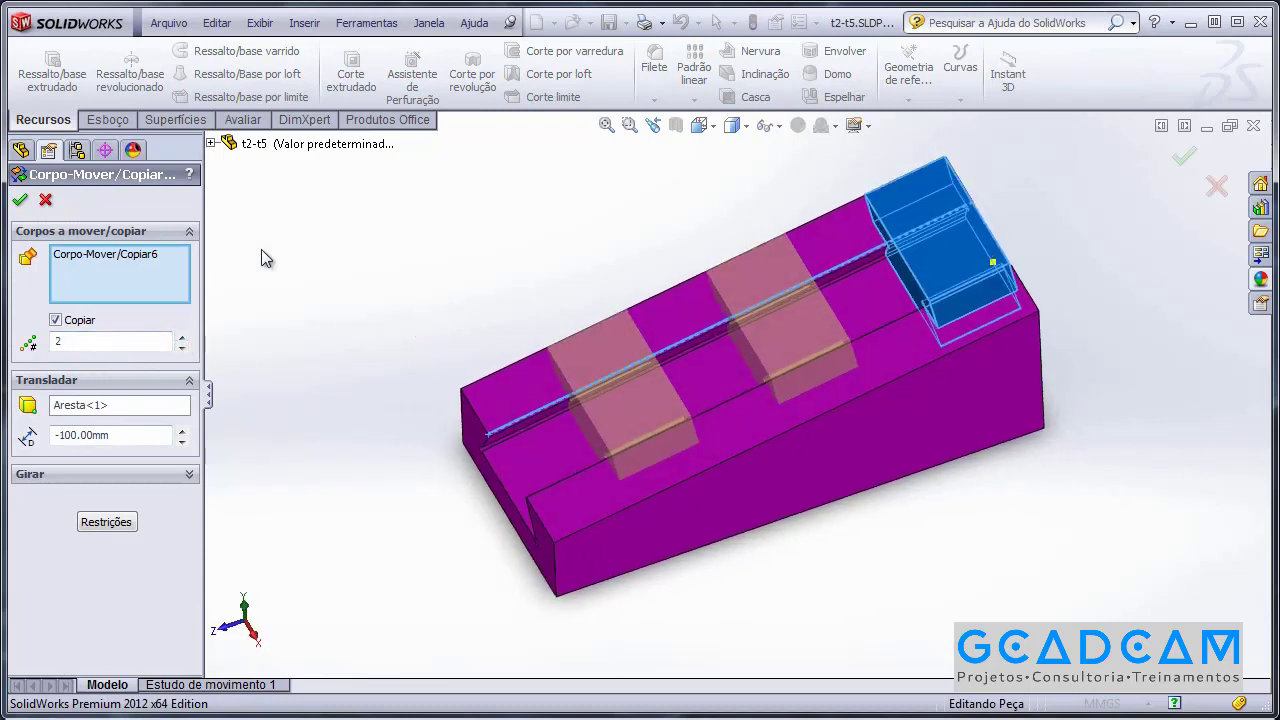
left_click(20, 200)
scroll(420, 269, "down", 2)
middle_click_drag(420, 269, 429, 251)
scroll(427, 307, "up", 1)
scroll(427, 307, "up", 1)
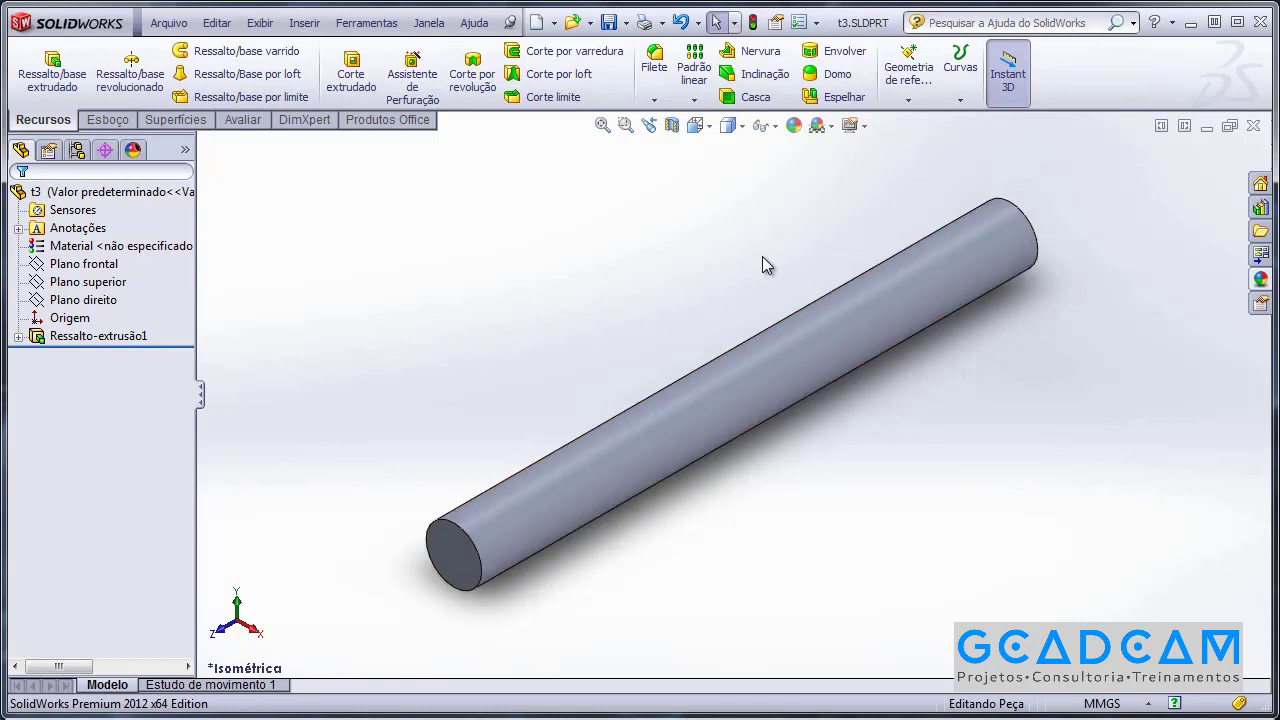
Step: Start Move/Copy Body in part t3 and choose the cylindrical rod as the body to move
scroll(663, 258, "up", 3)
scroll(700, 340, "down", 4)
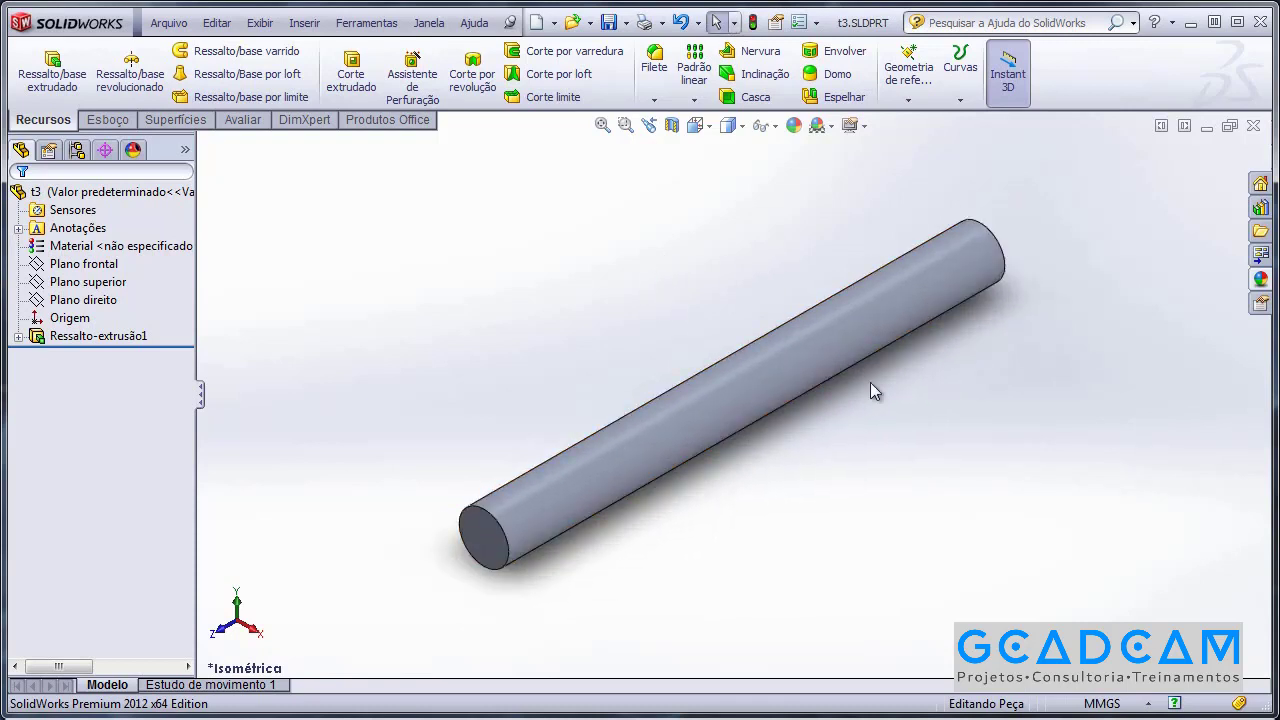
mouse_move(634, 435)
middle_mouse_down()
mouse_move(660, 351)
mouse_move(603, 454)
mouse_move(613, 440)
middle_mouse_up()
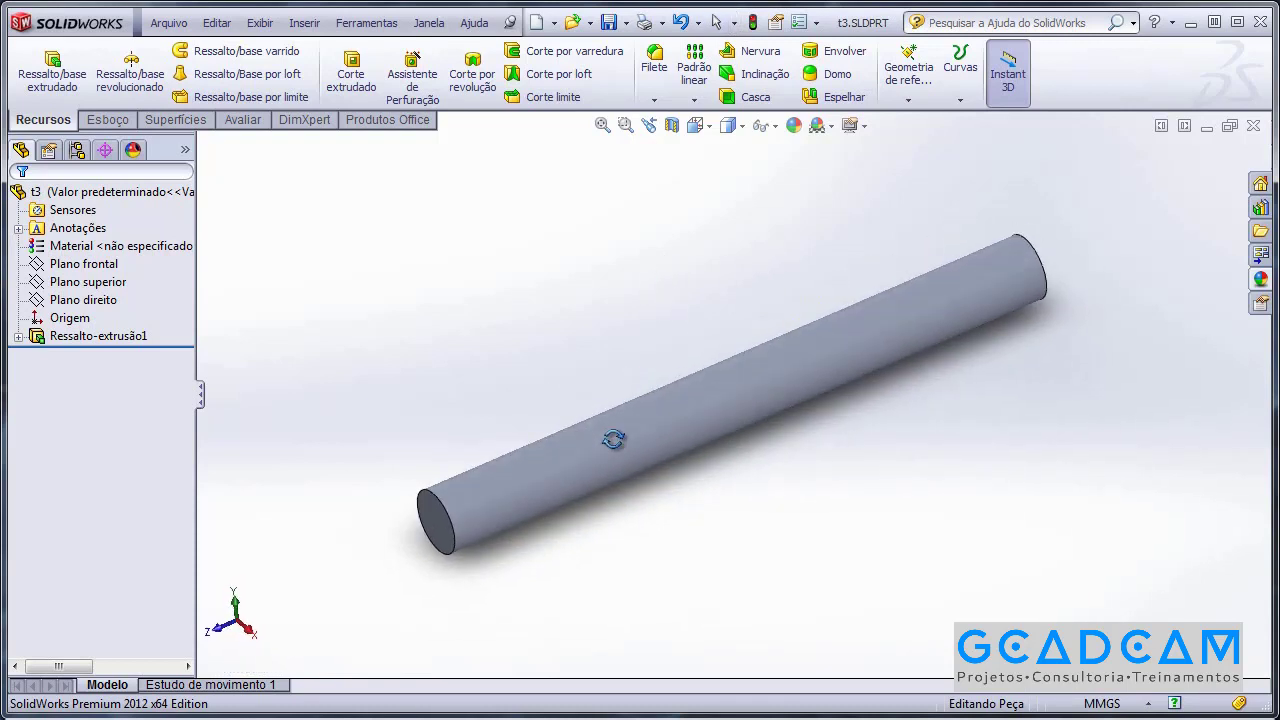
scroll(585, 367, "up", 1)
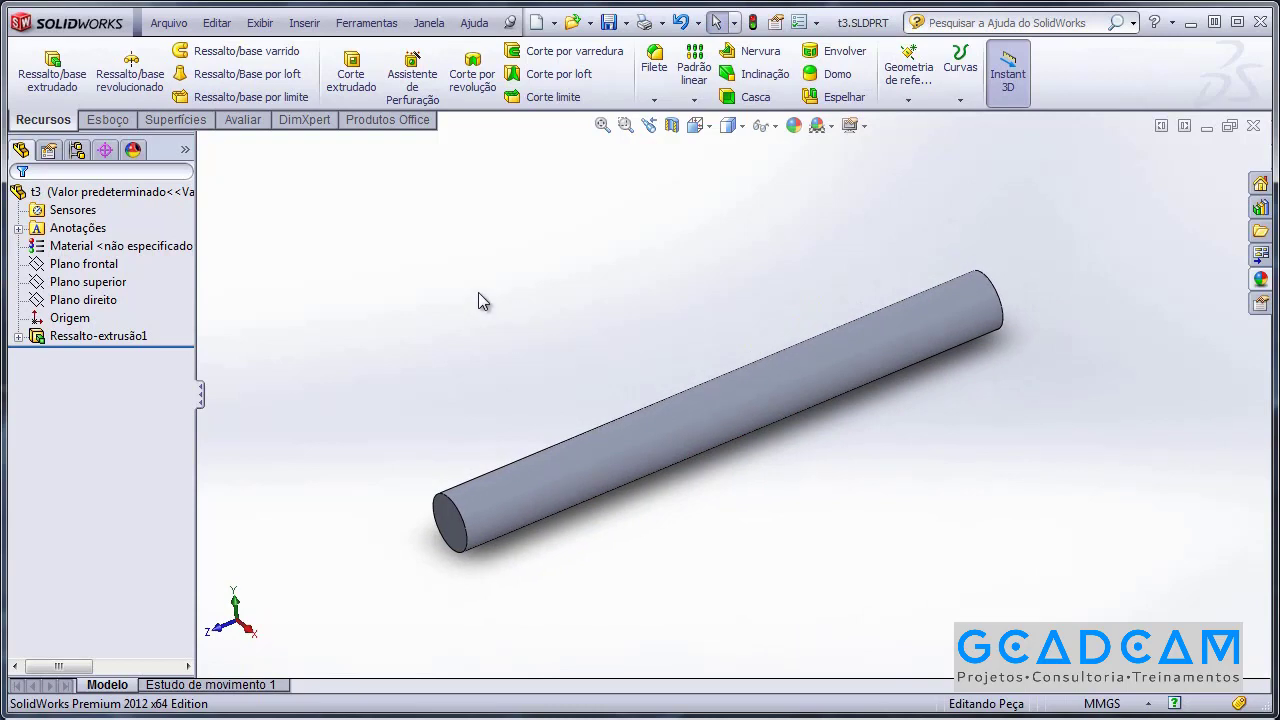
left_click(314, 25)
mouse_move(342, 92)
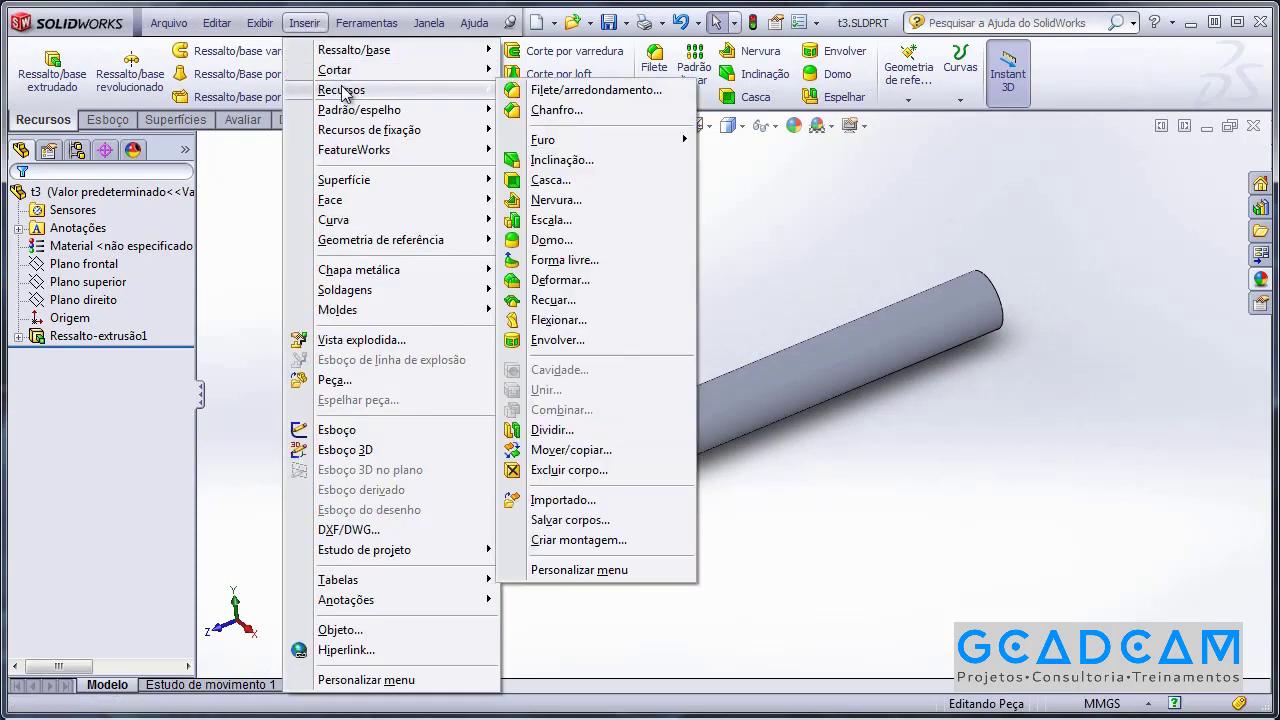
left_click(586, 454)
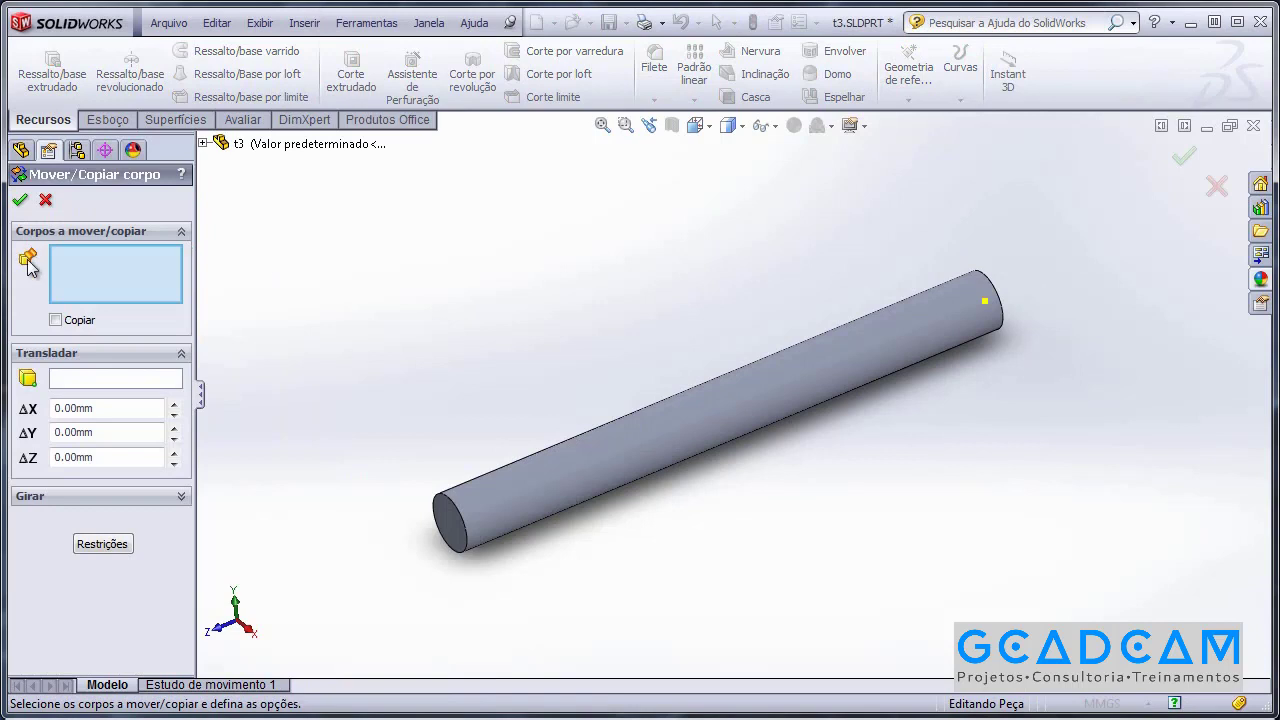
left_click(745, 387)
middle_click_drag(484, 329, 476, 345)
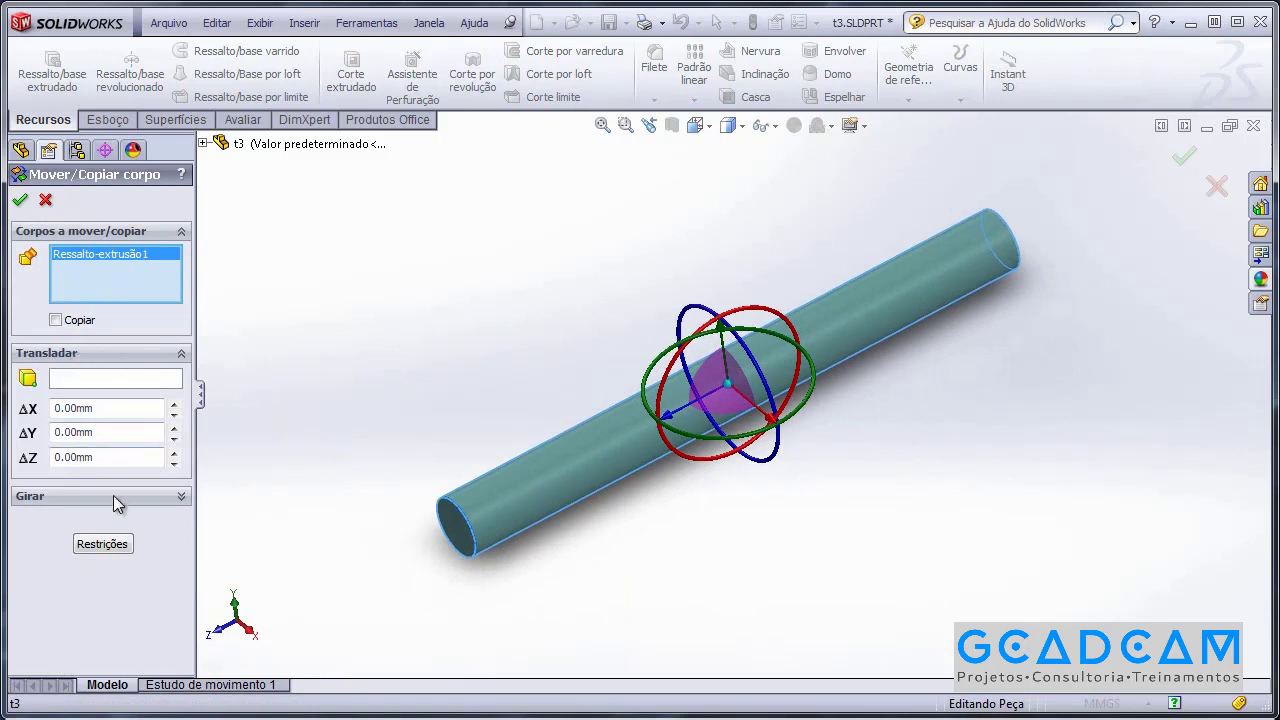
Step: Show the rotation settings and set the rod's Z rotation origin to 0 mm
left_click(69, 497)
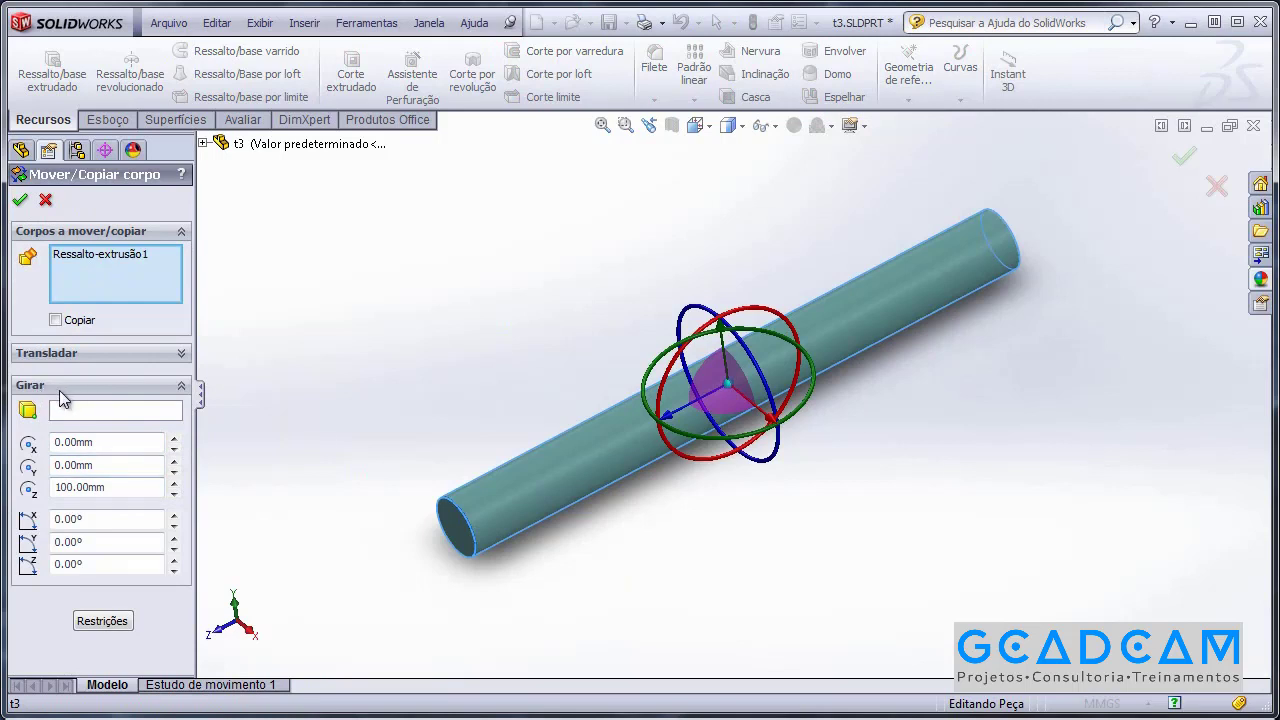
middle_click_drag(374, 429, 171, 437)
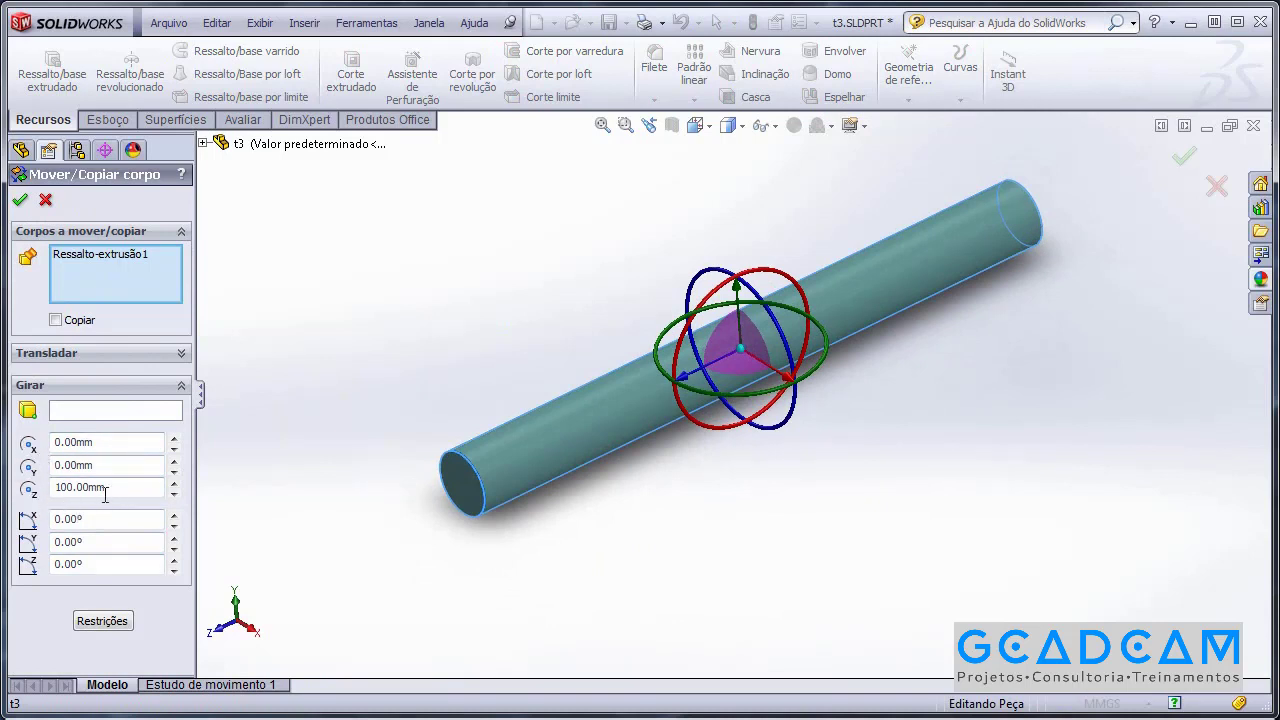
scroll(469, 323, "down", 2)
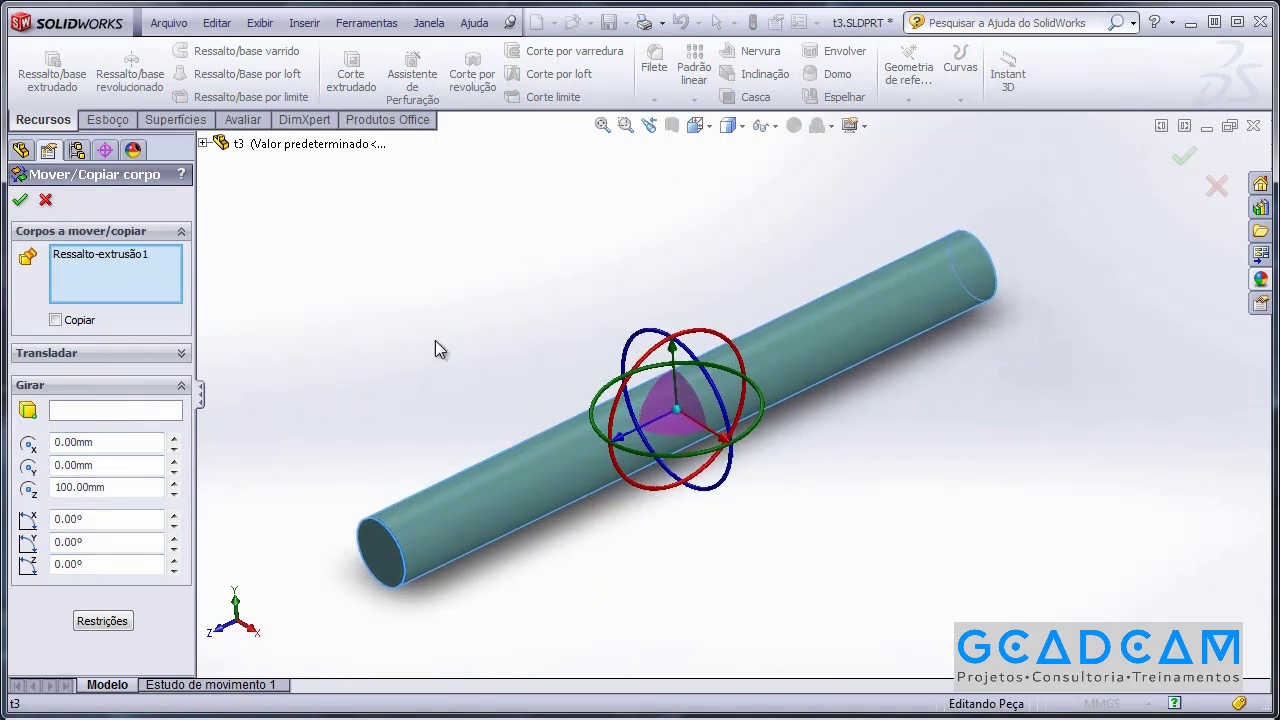
left_click_drag(130, 490, 32, 497)
type("0")
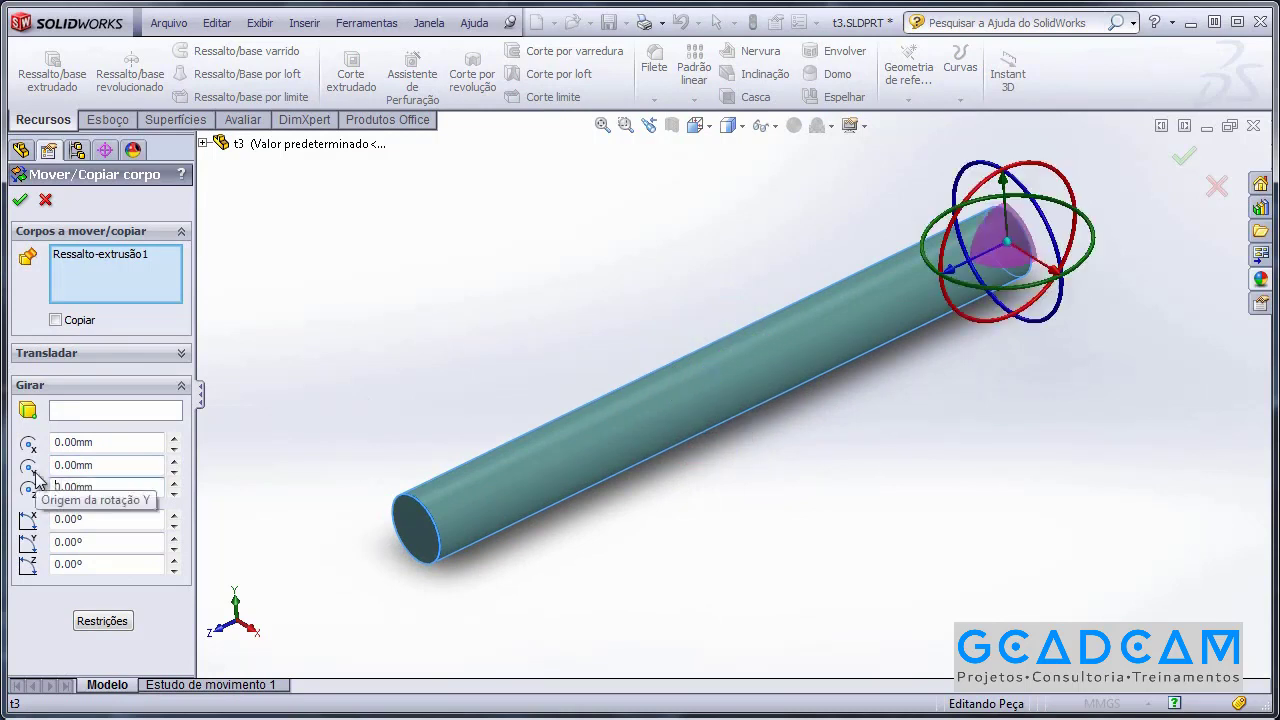
scroll(701, 406, "down", 2)
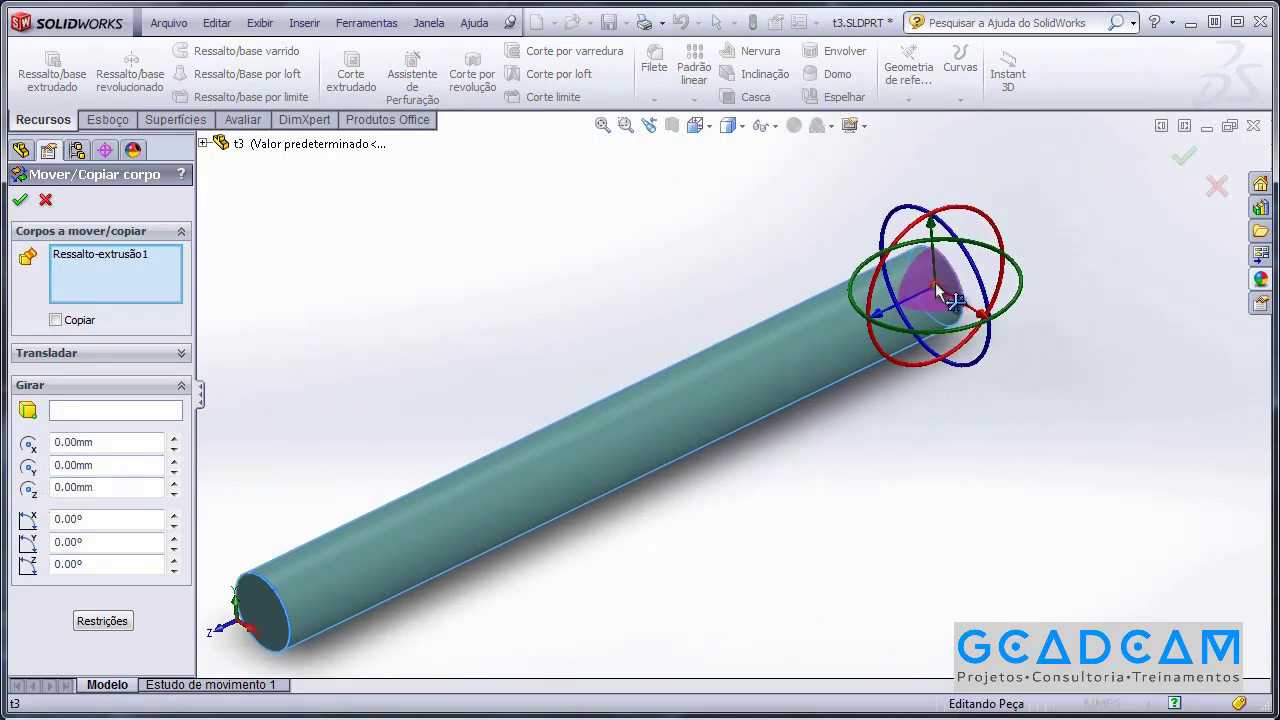
scroll(937, 290, "up", 1)
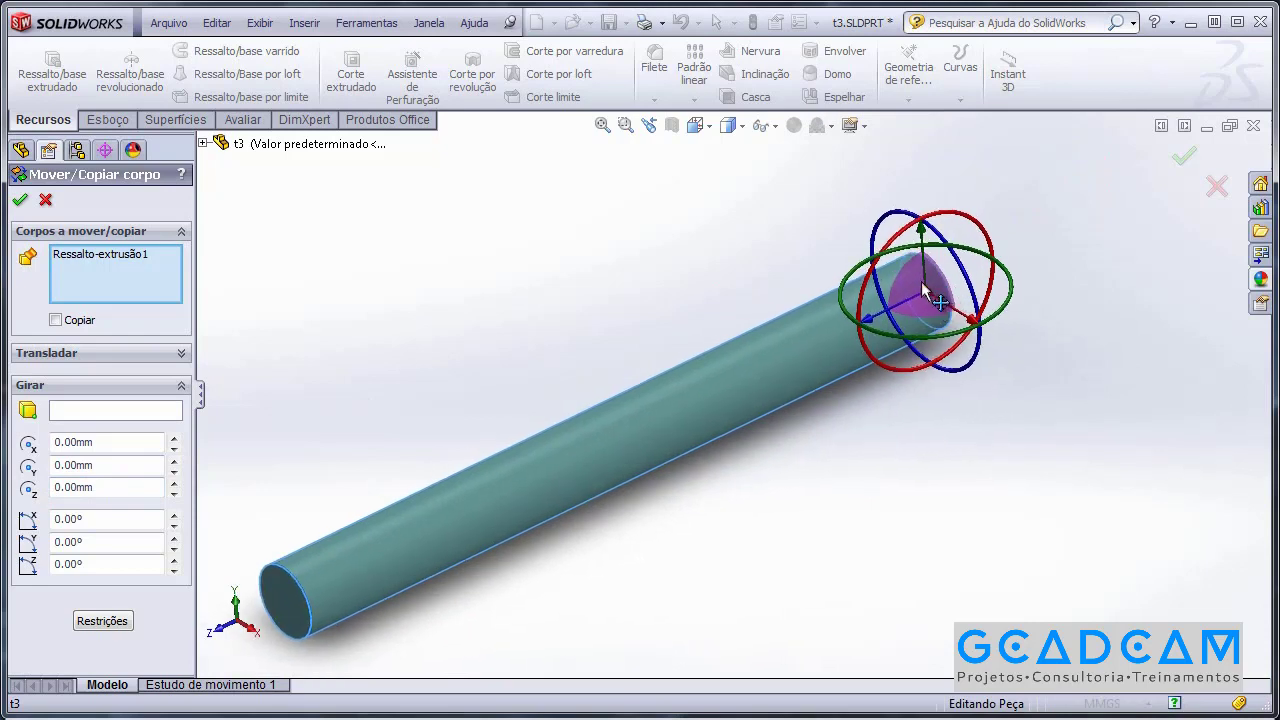
scroll(700, 294, "up", 2)
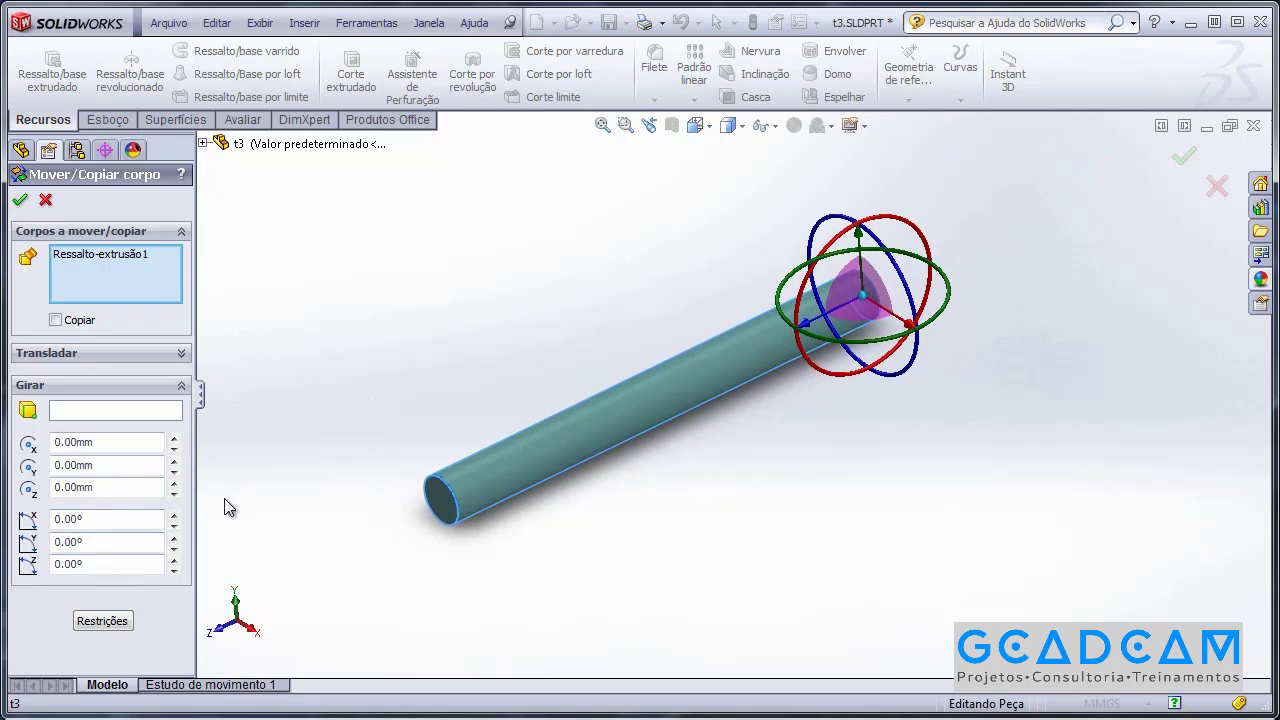
Step: Try rotating the rod 31° about the X axis, and reset the X angle to 0°
middle_click_drag(329, 486, 317, 471)
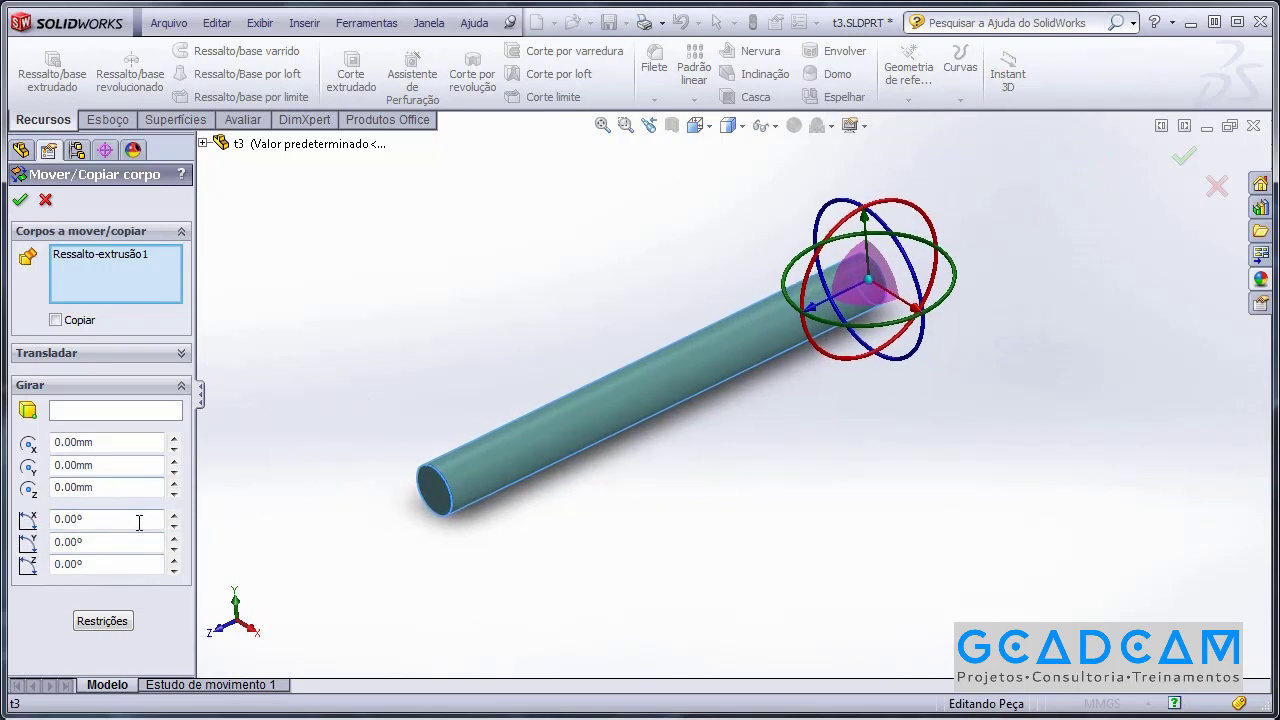
left_click_drag(174, 519, 174, 521)
middle_click_drag(500, 344, 515, 284, "ctrl")
middle_click_drag(365, 498, 376, 474, "shift")
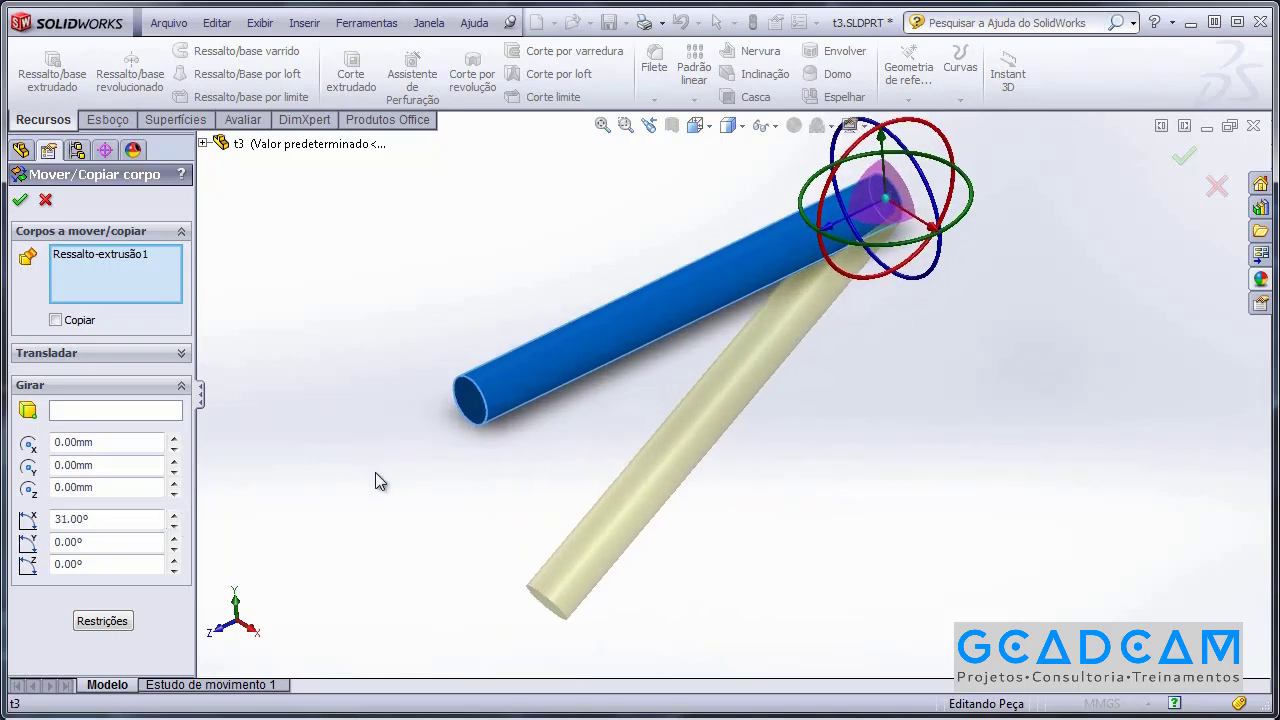
left_click_drag(122, 523, 47, 524)
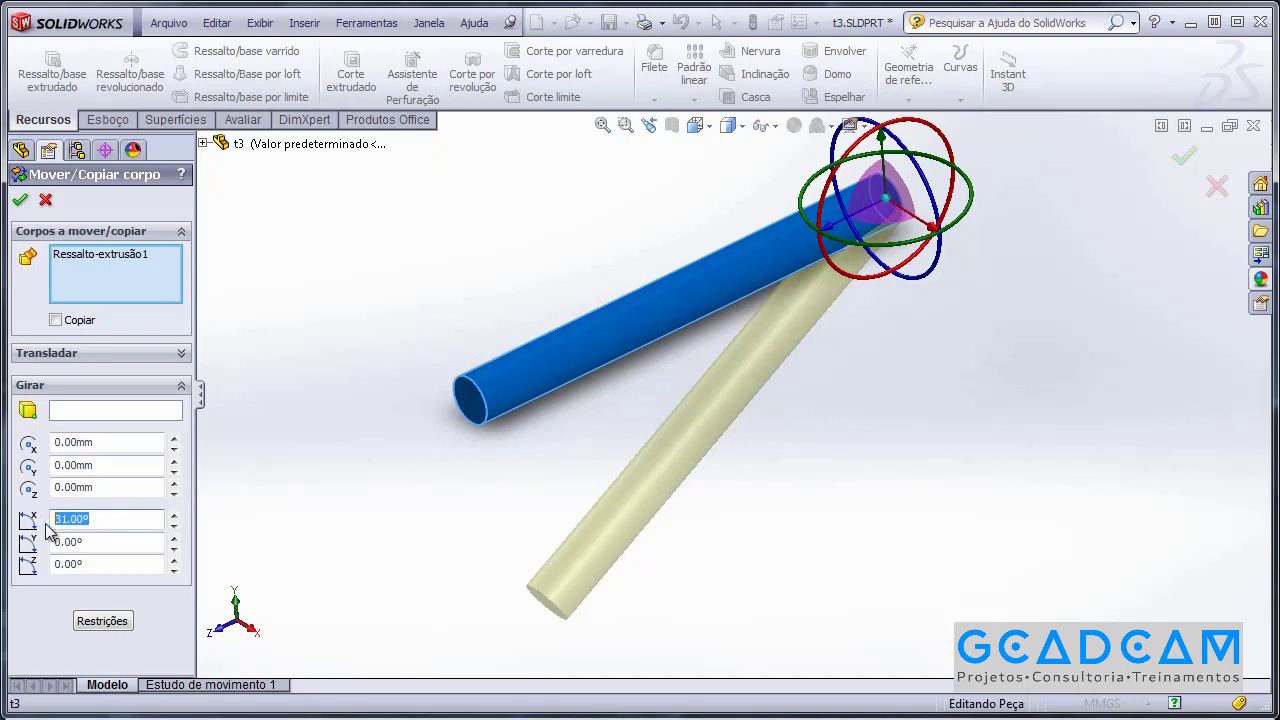
type("0")
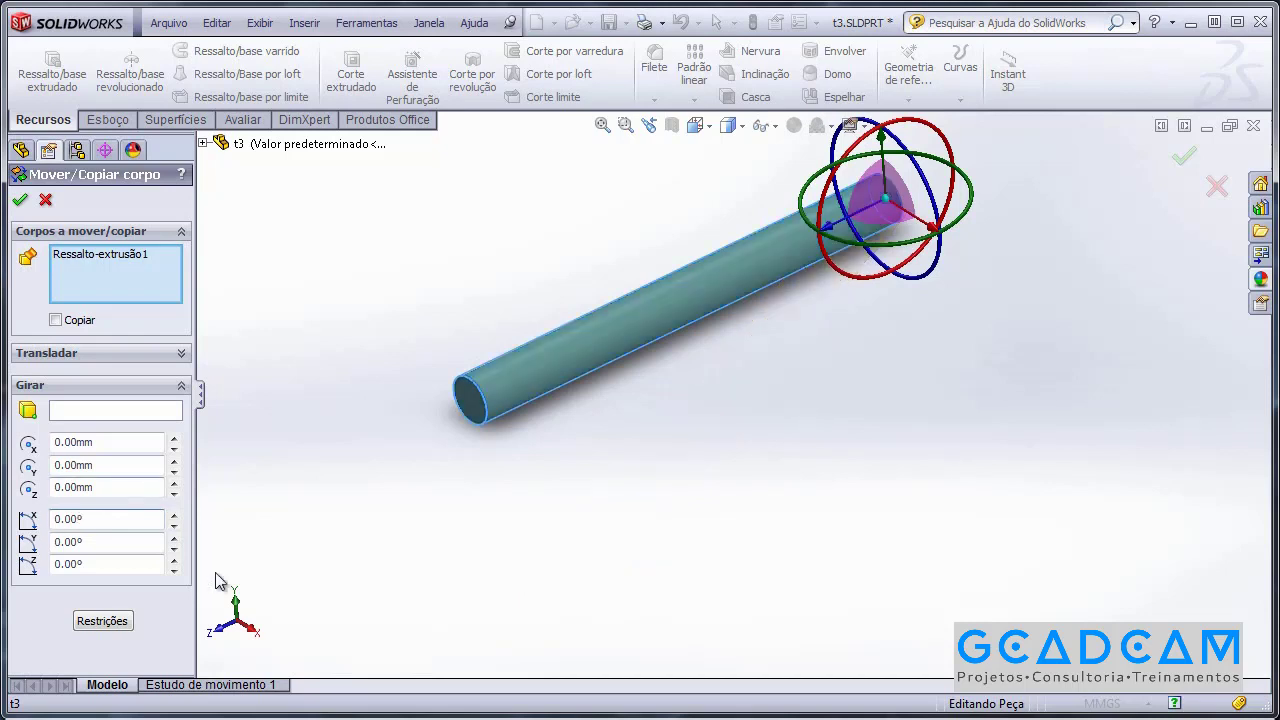
Step: Try rotating the rod 23° about the Y axis, and reset the Y angle to 0°
left_click(174, 539)
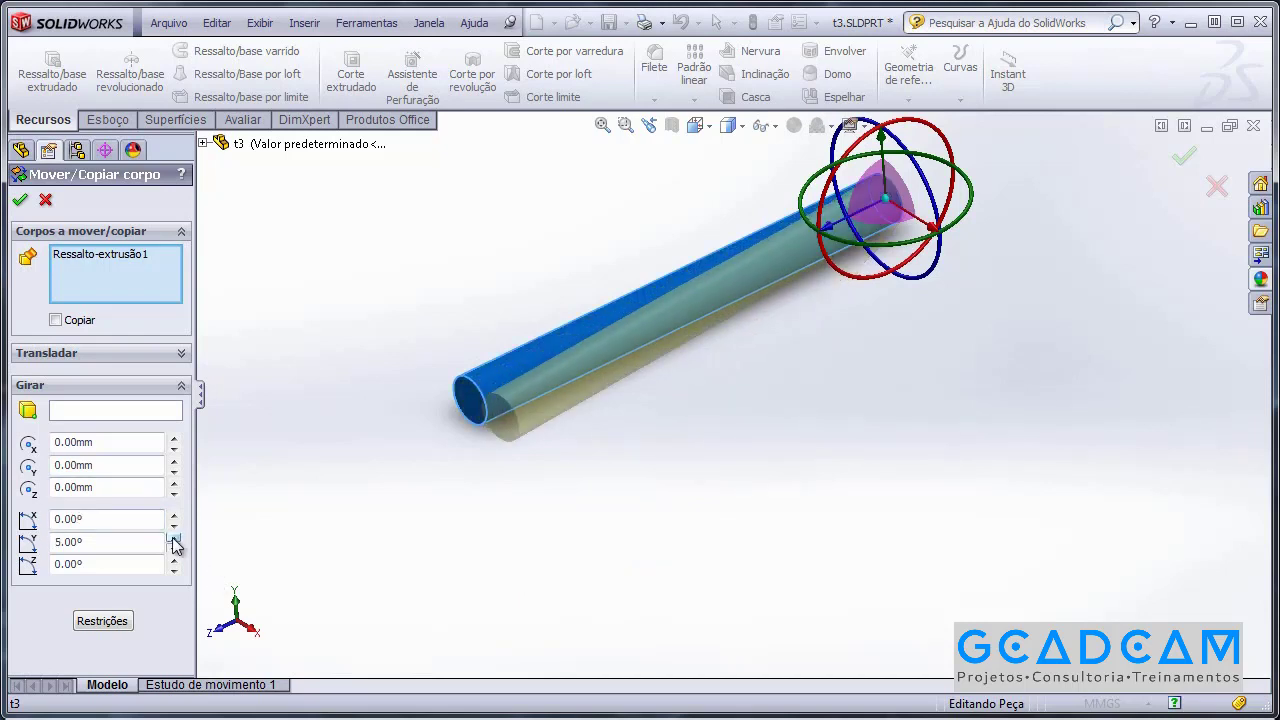
left_click_drag(174, 541, 174, 541)
double_click(85, 541)
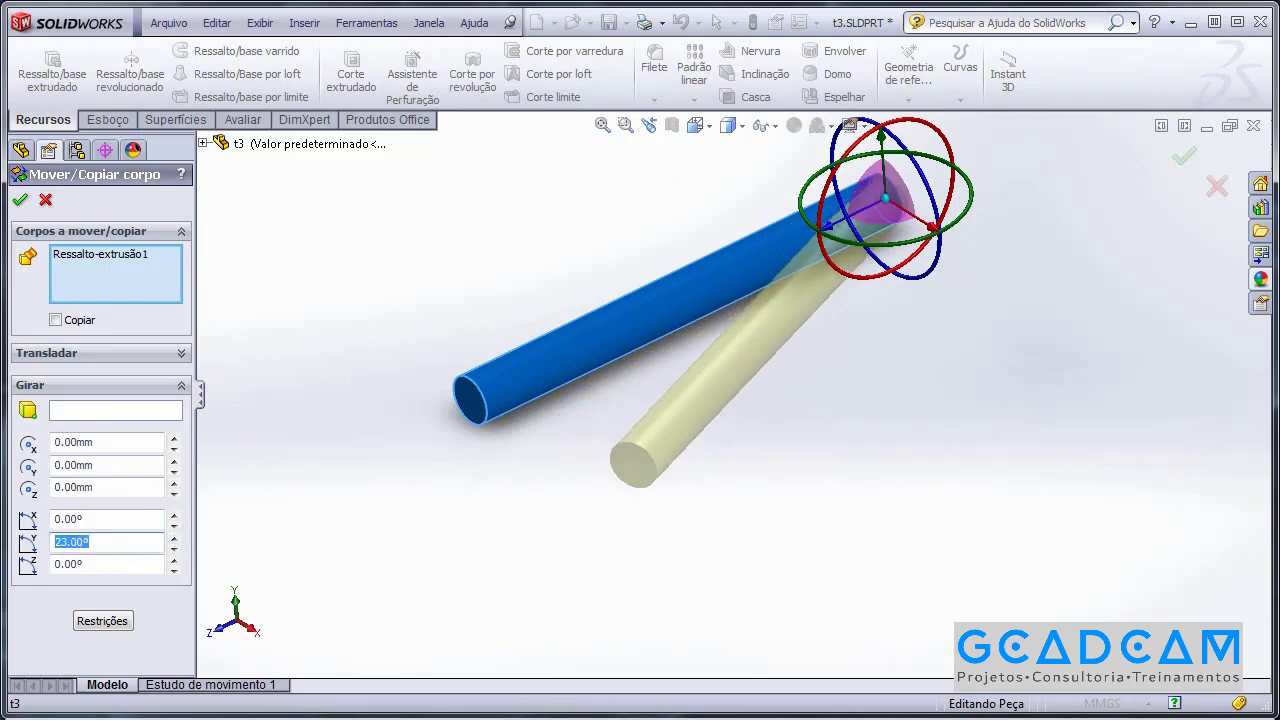
type("0")
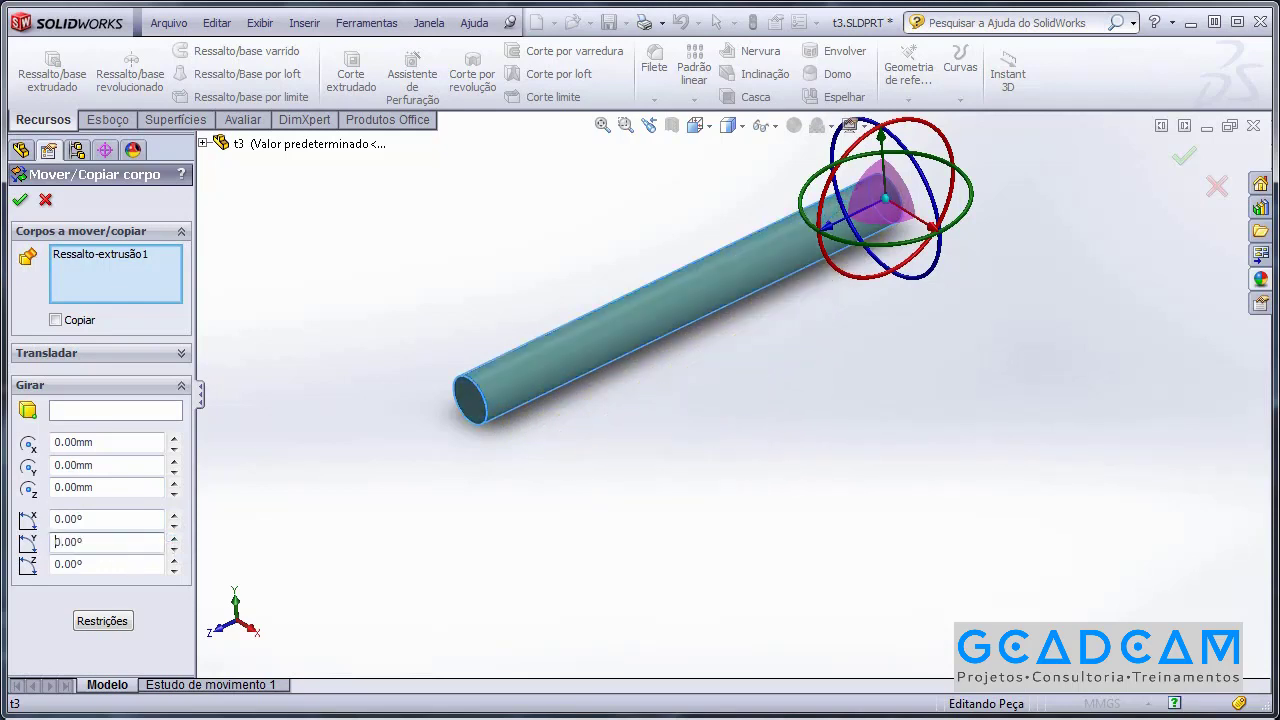
Step: Set the rod's Z rotation origin to 100 mm, at the middle of its length
type("f")
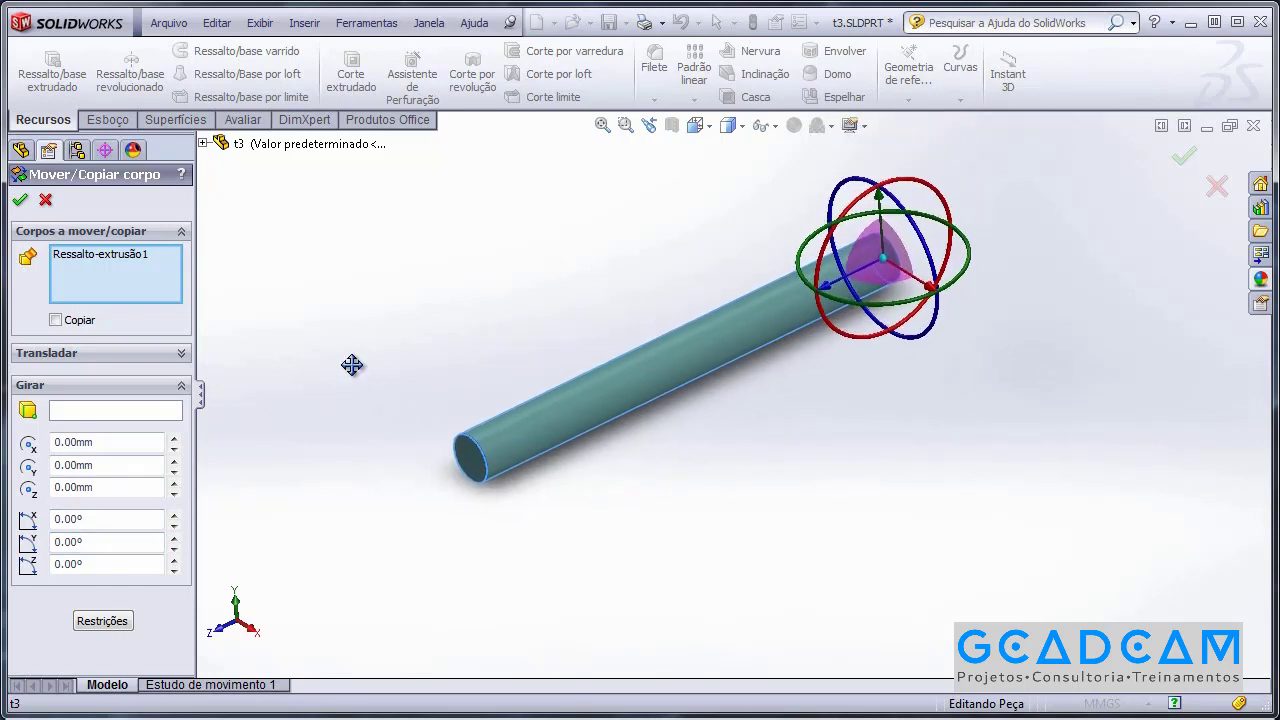
double_click(76, 487)
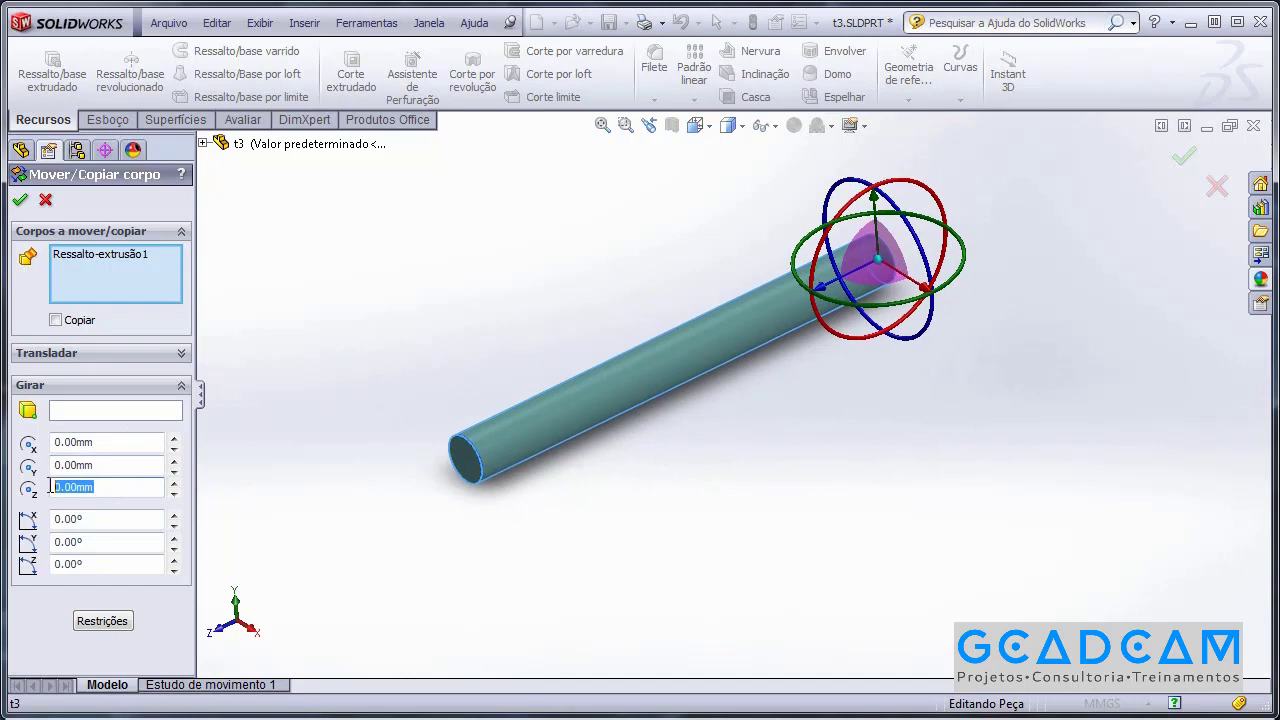
type("100")
key("Return")
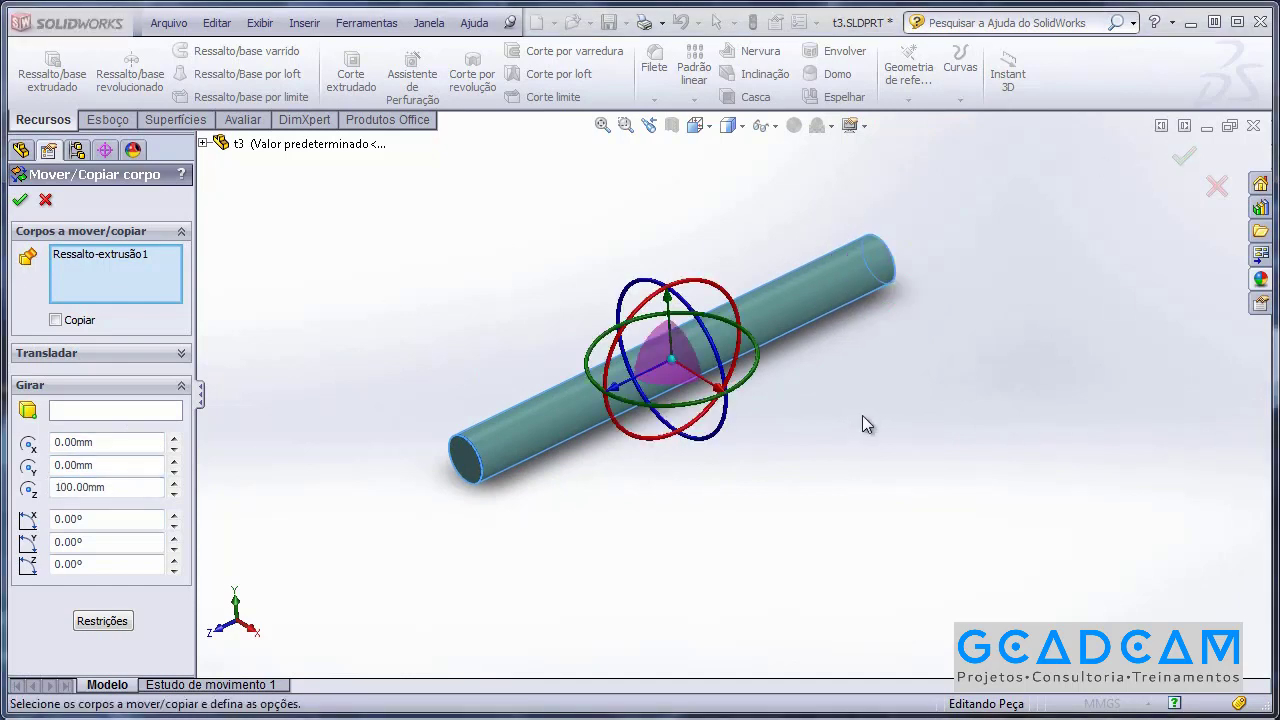
scroll(863, 372, "down", 3)
scroll(728, 364, "up", 1)
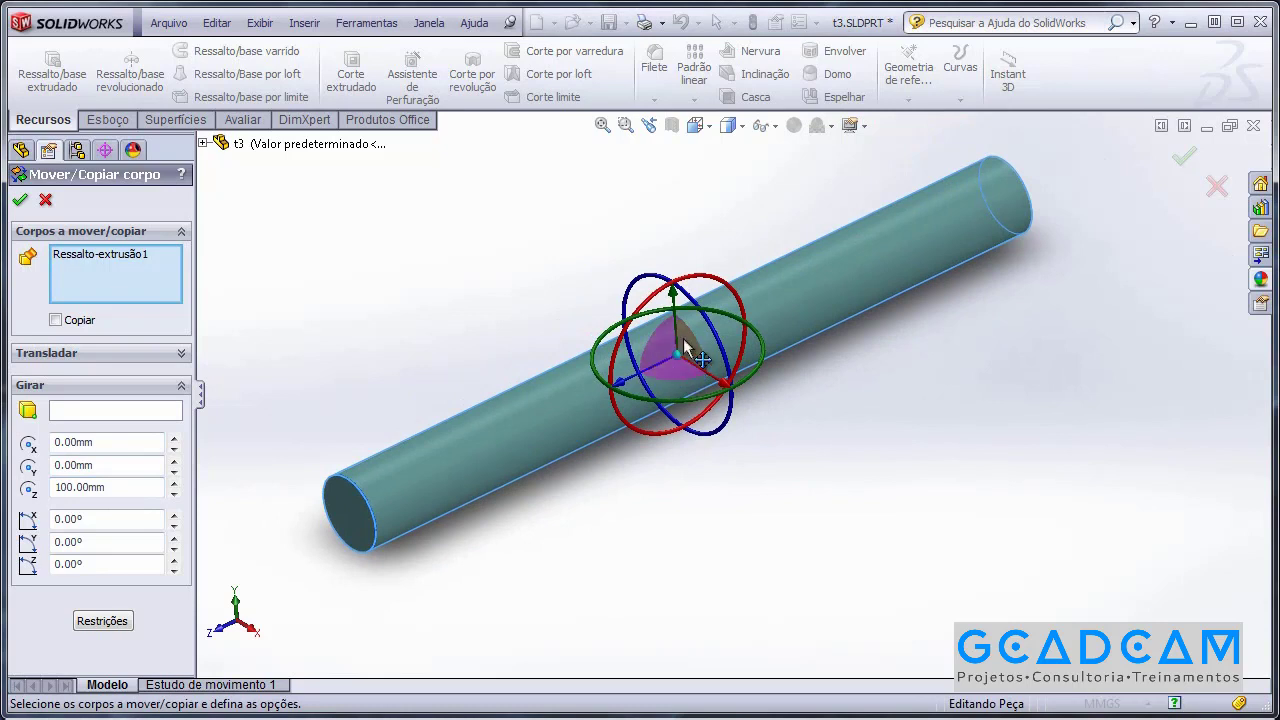
scroll(600, 290, "up", 2)
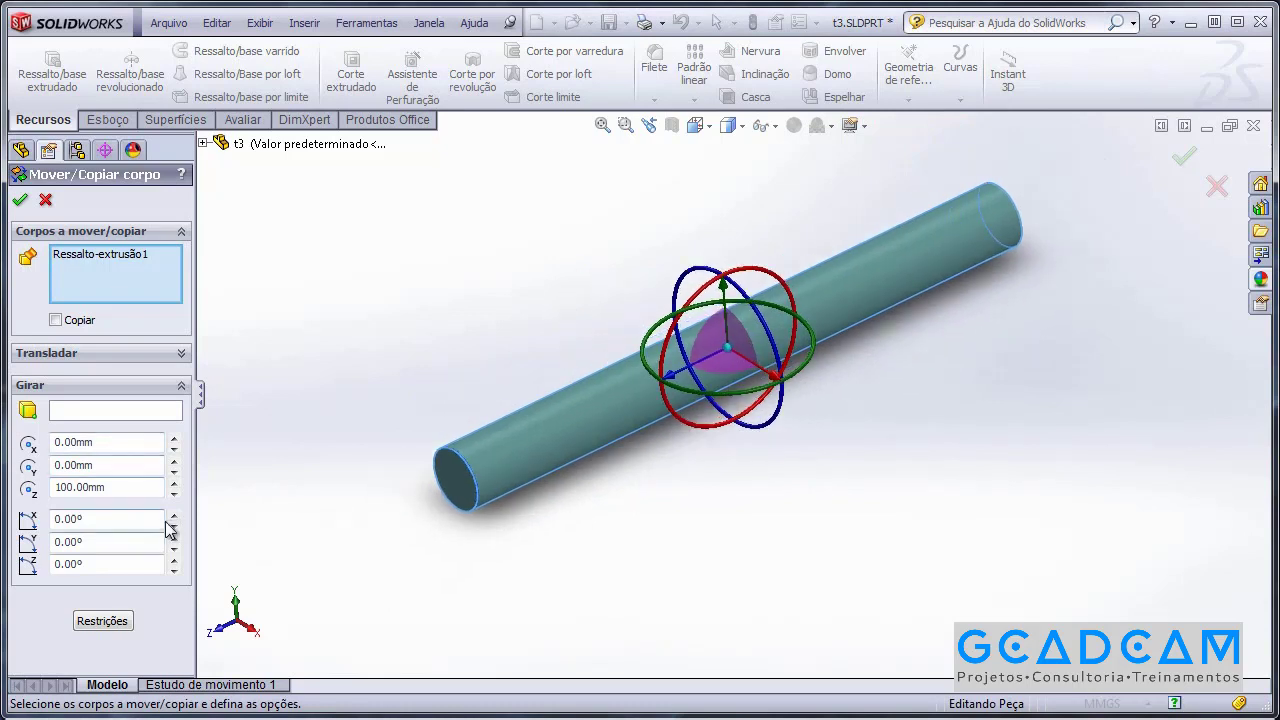
Step: Rotate the rod 40° about the X axis and 20° about the Y axis, and accept the move
left_click_drag(175, 519, 175, 519)
middle_click_drag(322, 437, 443, 371)
left_click_drag(174, 537, 173, 537)
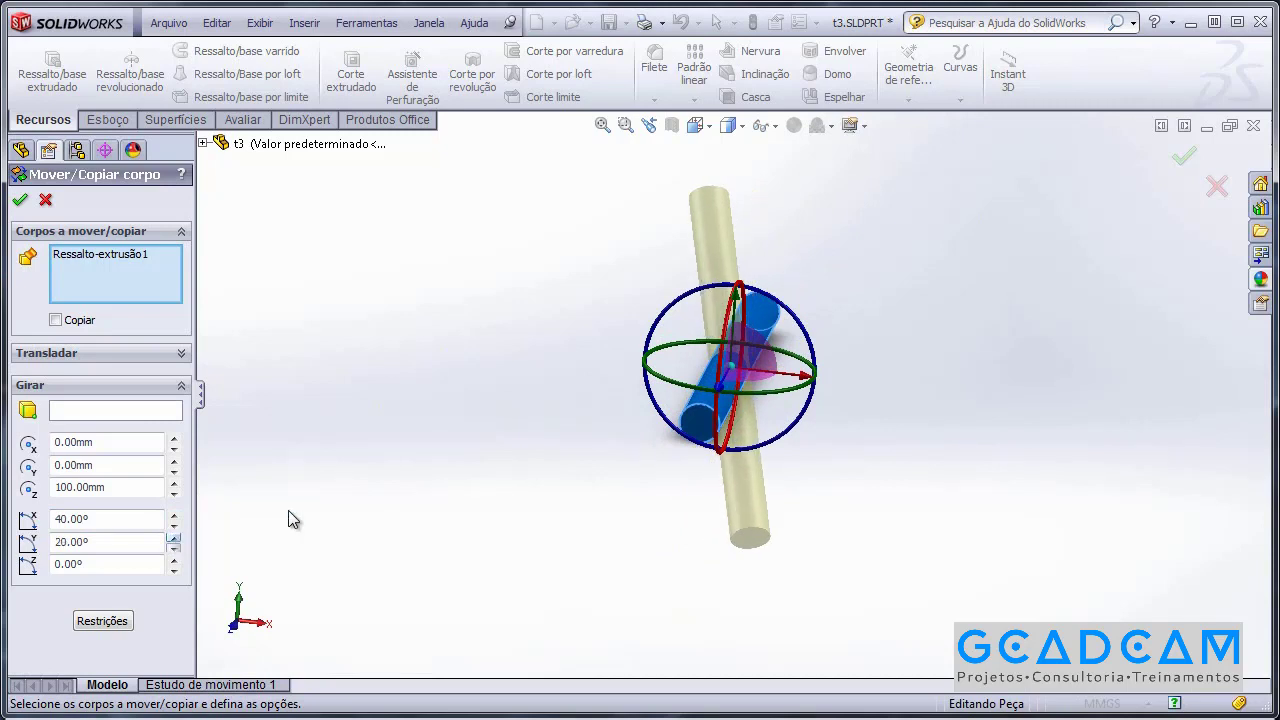
left_click(1184, 155)
middle_click_drag(888, 308, 498, 277)
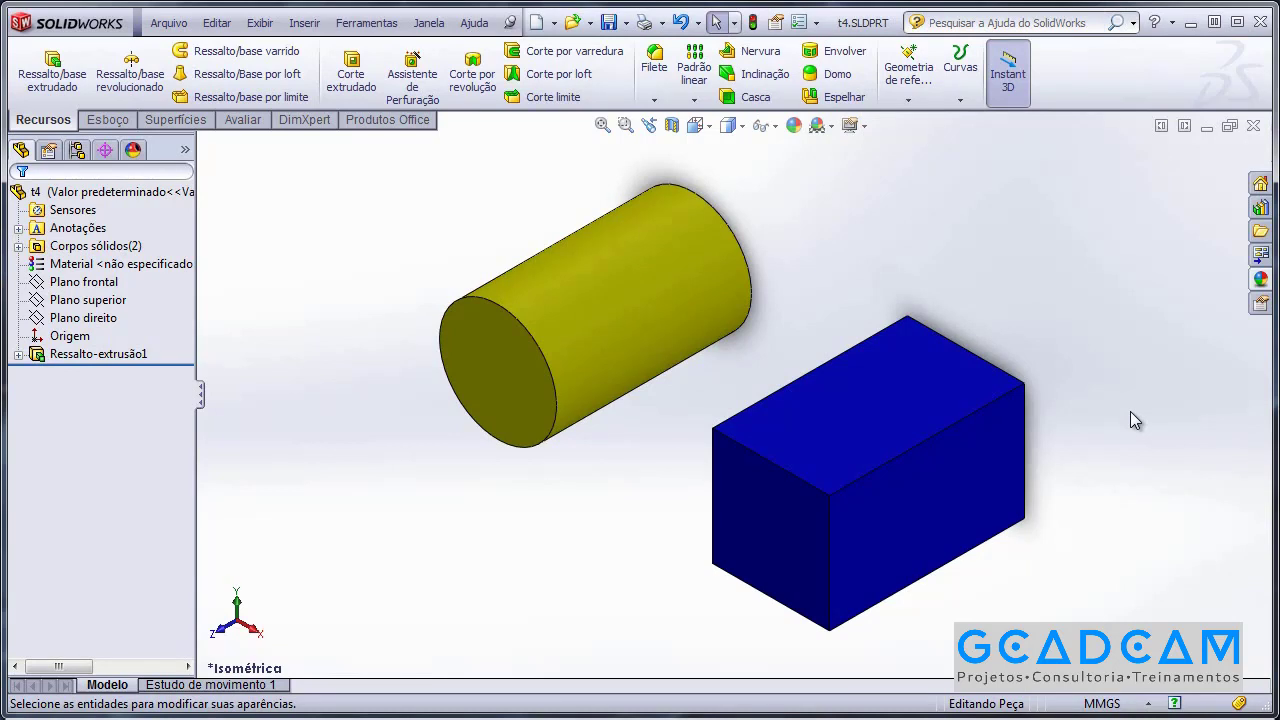
Step: Create a reference axis through the yellow cylinder in part t4 from its cylindrical face
scroll(710, 272, "up", 2)
middle_click_drag(514, 297, 457, 357)
key("Escape")
key("f")
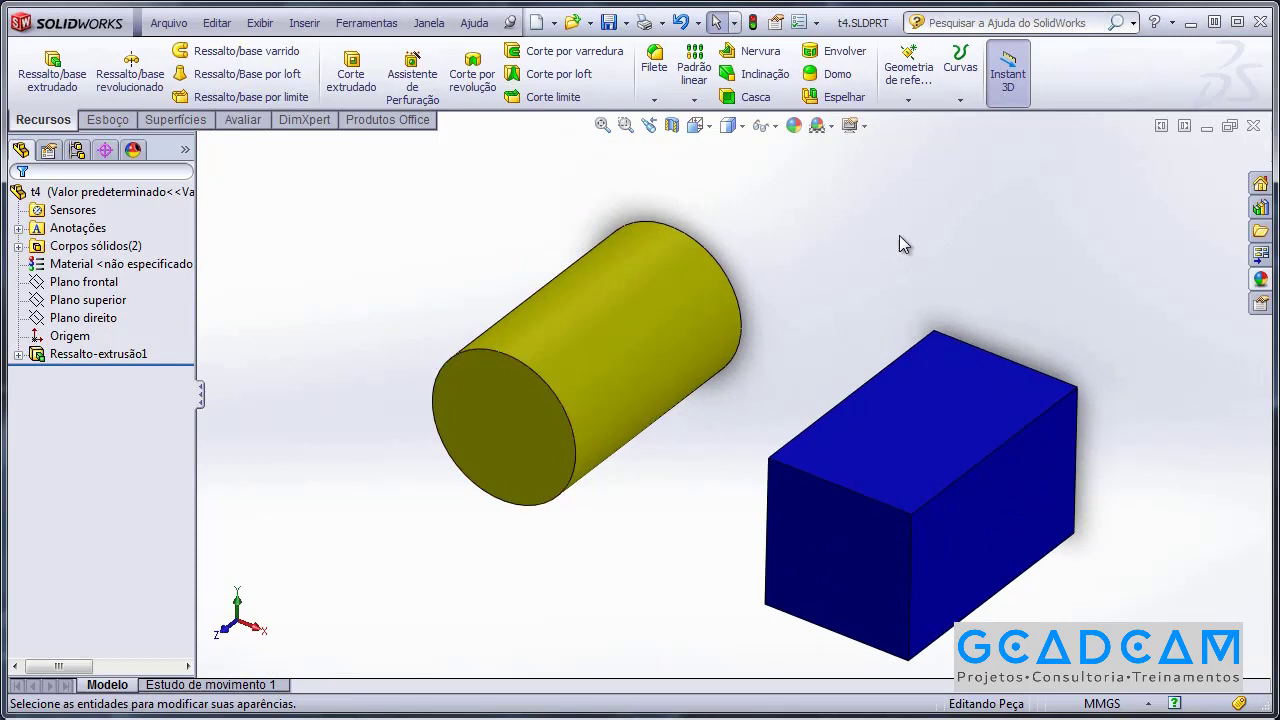
left_click(910, 66)
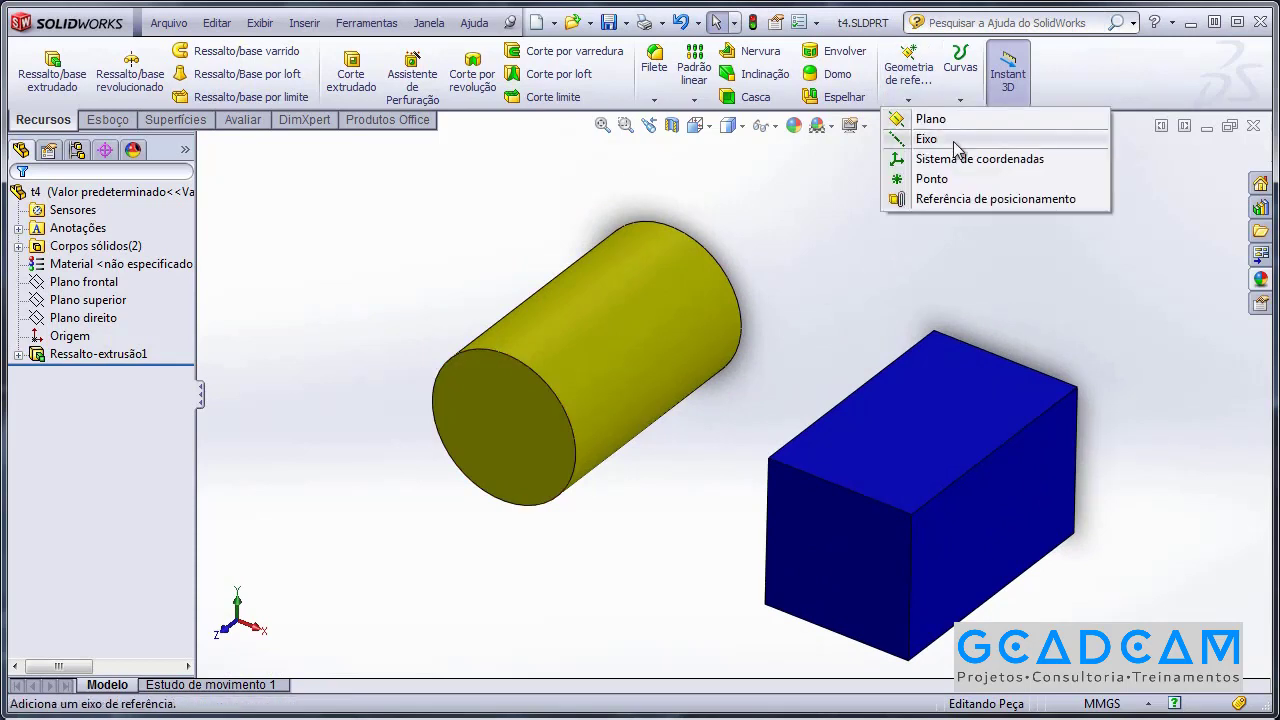
left_click(927, 139)
middle_click_drag(382, 256, 346, 291, "ctrl")
left_click(573, 368)
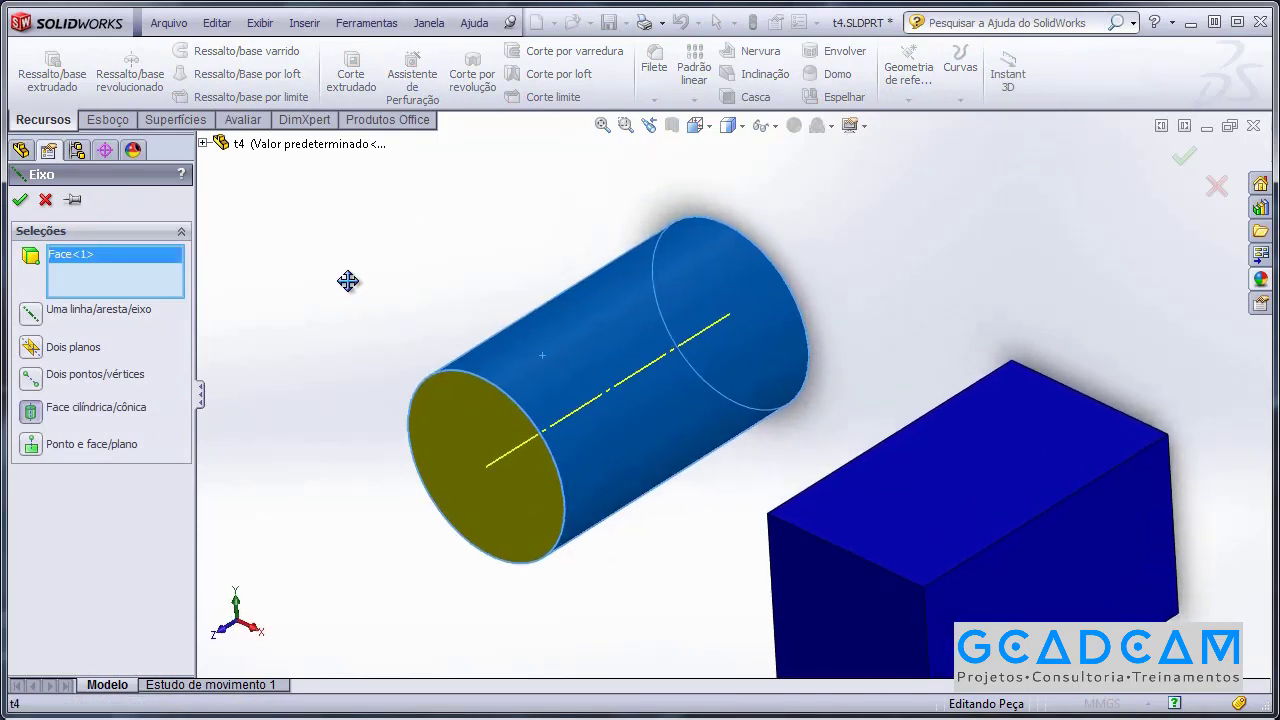
left_click(20, 200)
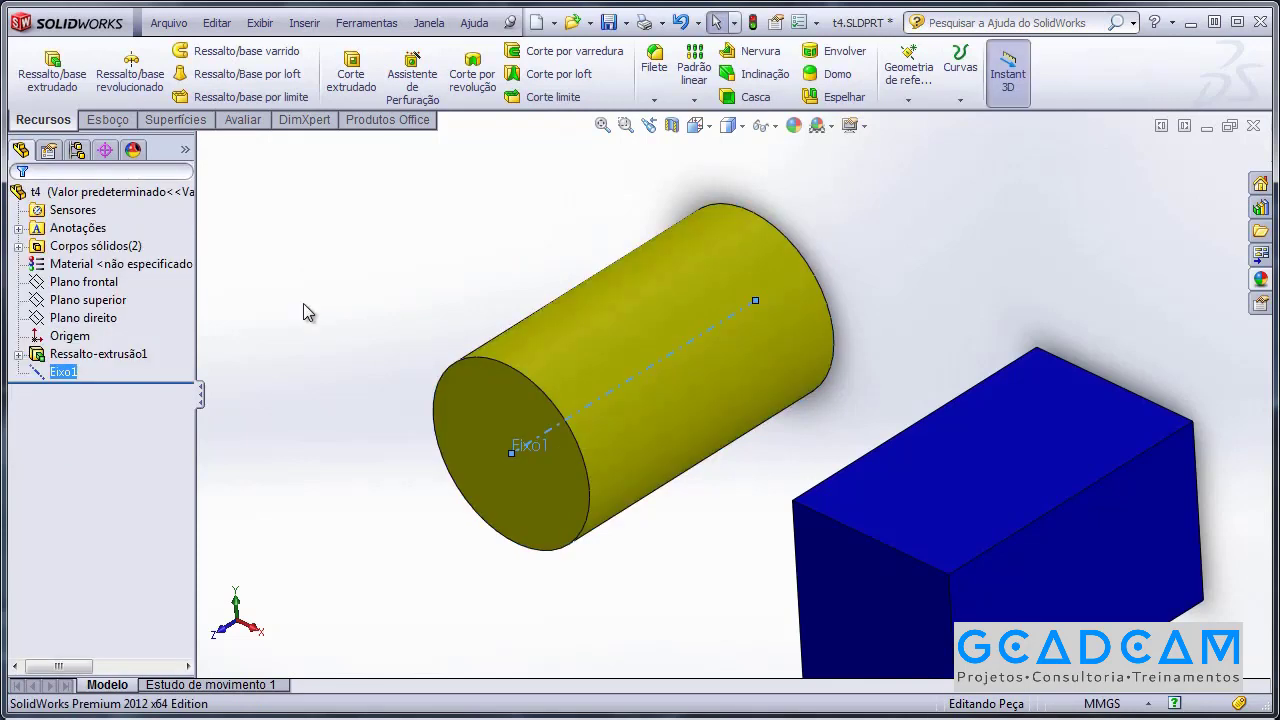
Step: Start Move/Copy Body and choose the blue block as the body to move
middle_click_drag(315, 349, 342, 322)
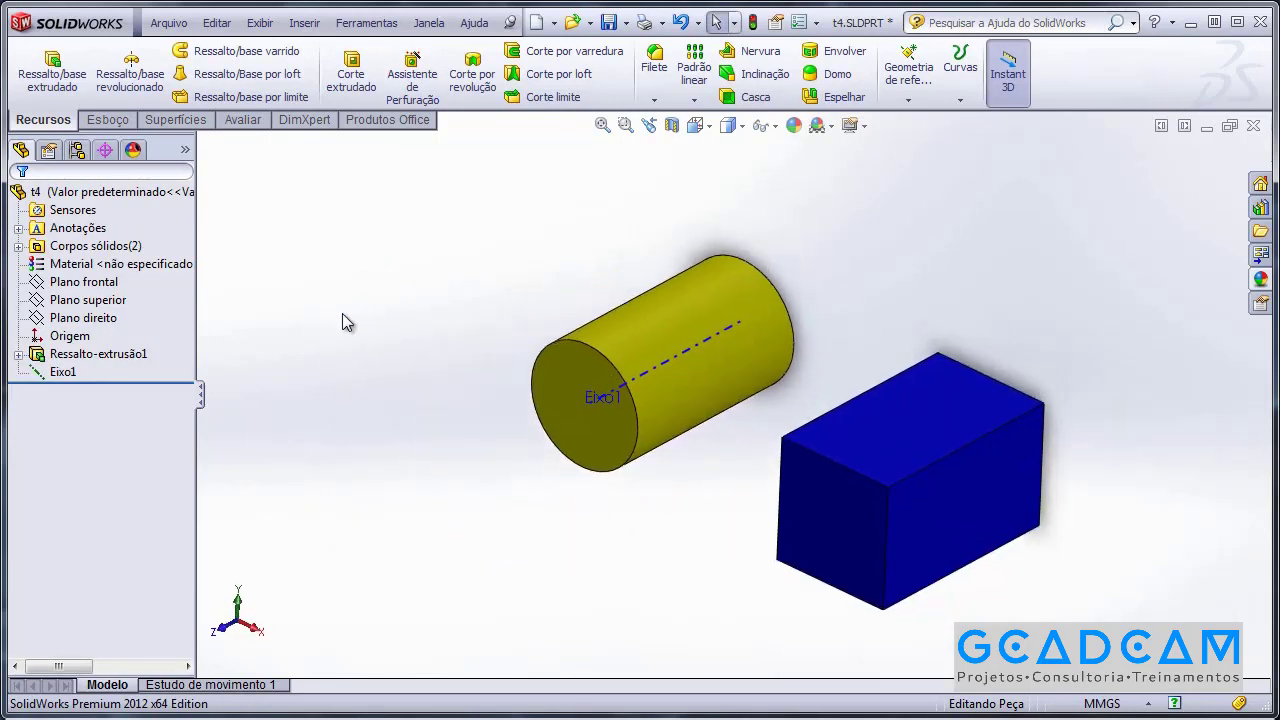
left_click(303, 25)
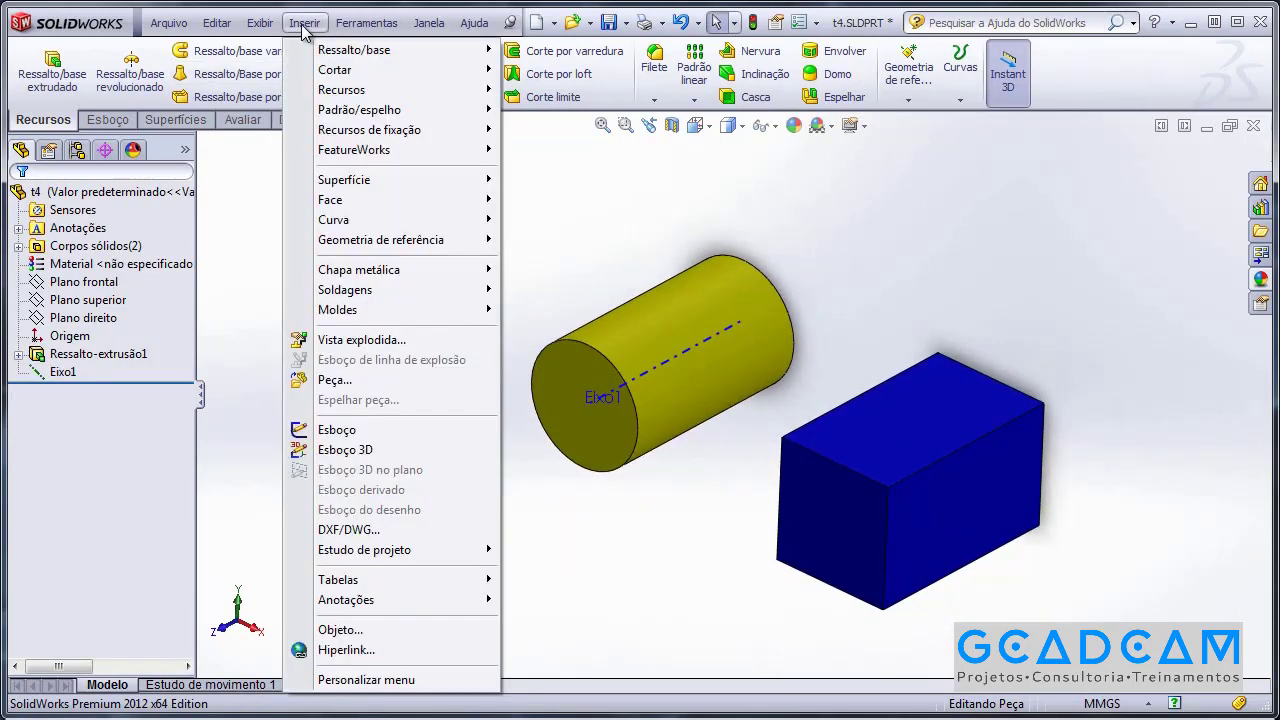
mouse_move(330, 95)
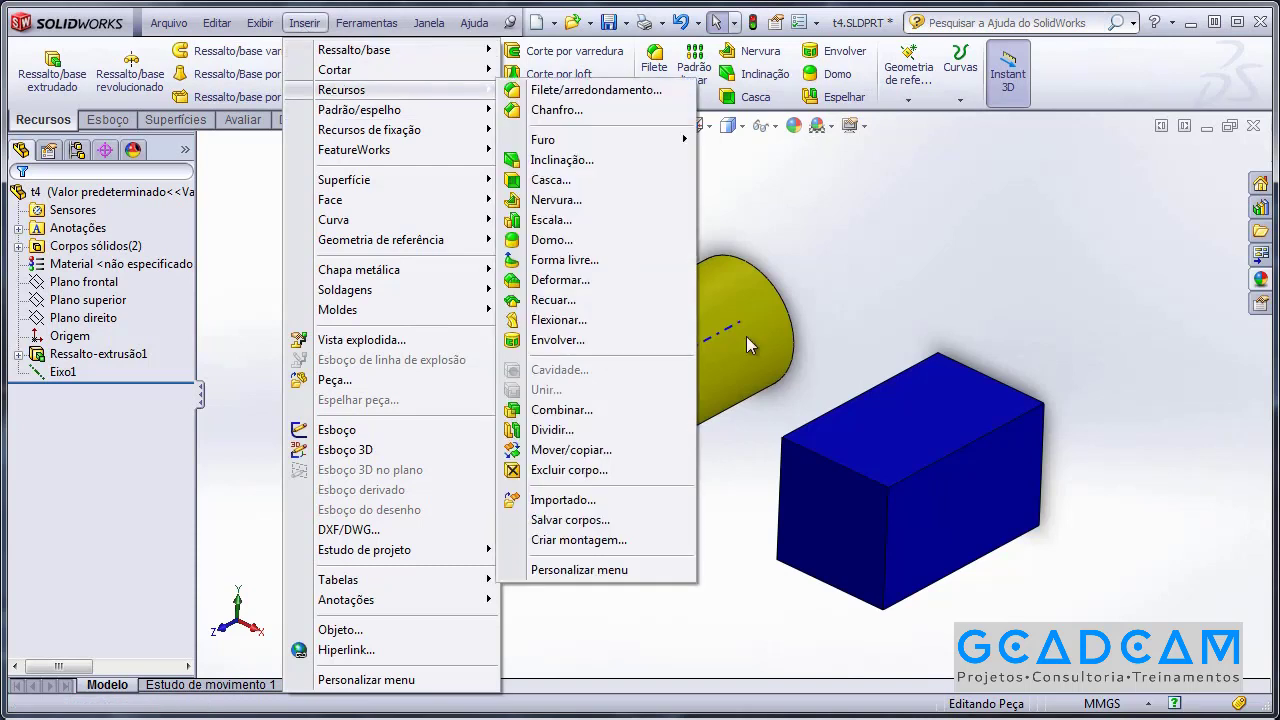
left_click(570, 450)
scroll(480, 323, "up", 3)
scroll(387, 301, "down", 2)
middle_click_drag(464, 321, 552, 303)
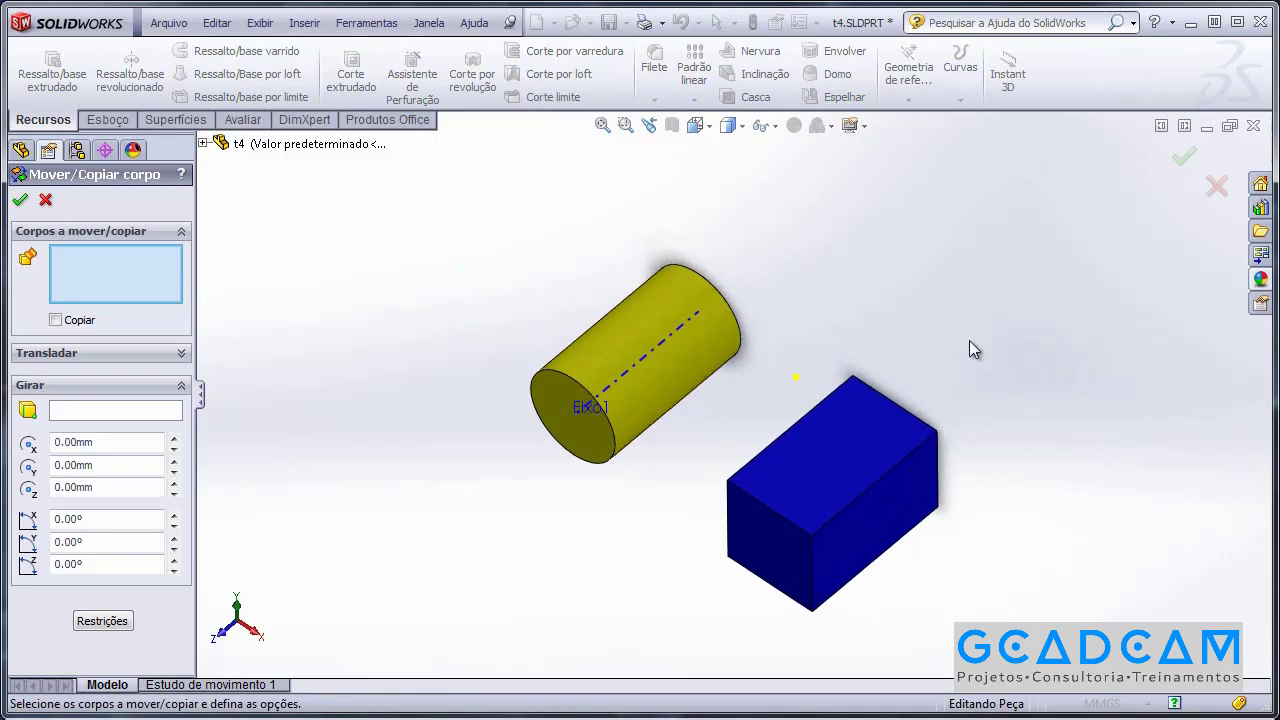
left_click(876, 470)
middle_click_drag(609, 569, 490, 510)
middle_click_drag(244, 448, 291, 417, "shift")
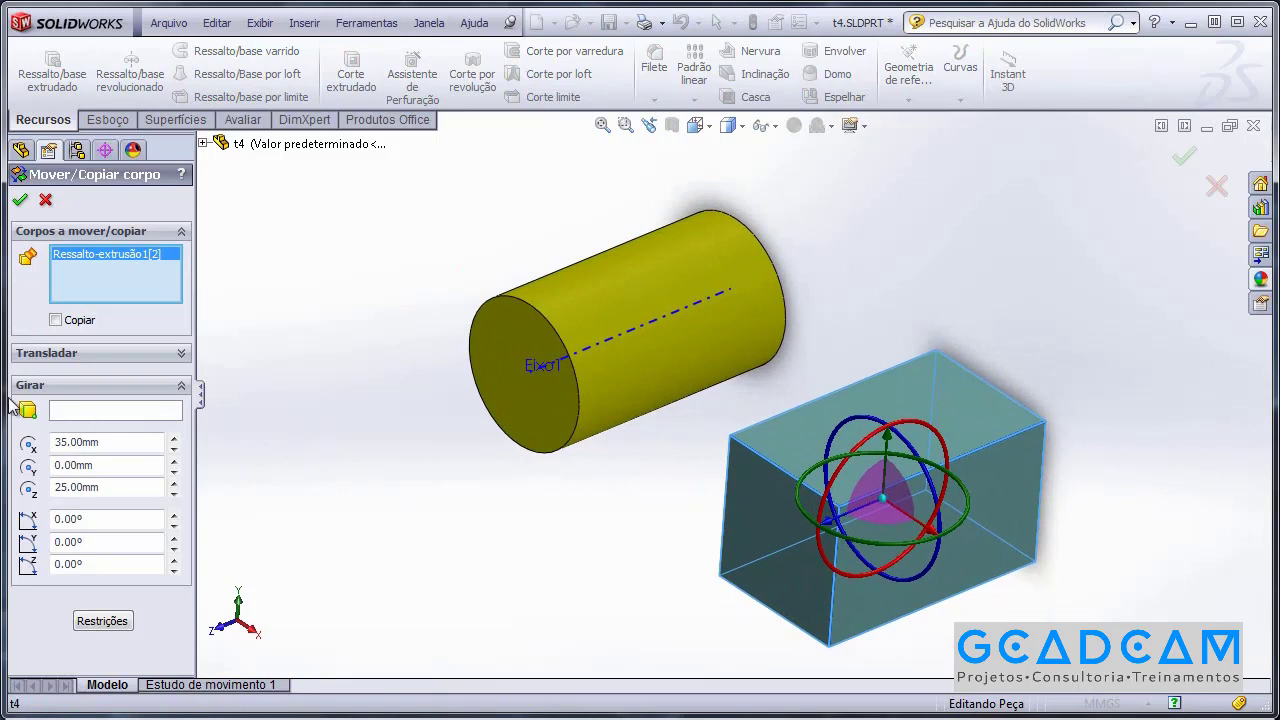
Step: Use the yellow cylinder's reference axis as the rotation reference for the blue block
left_click(90, 418)
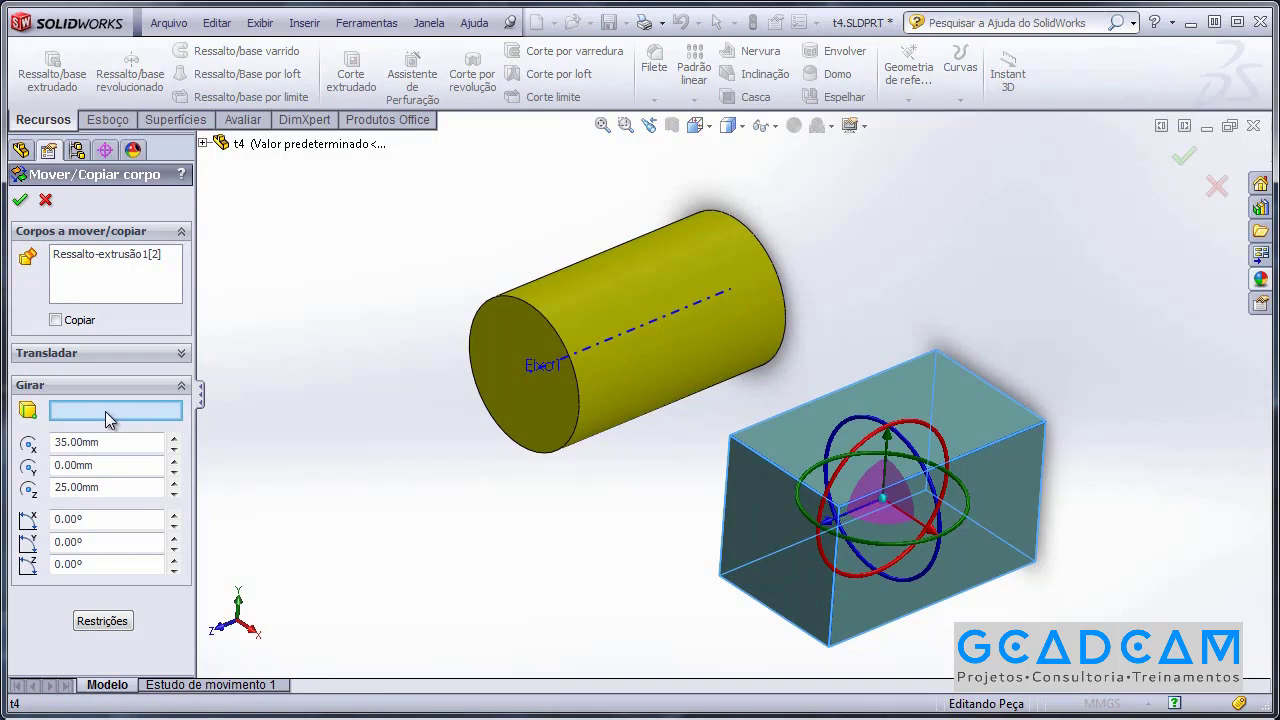
left_click(625, 344)
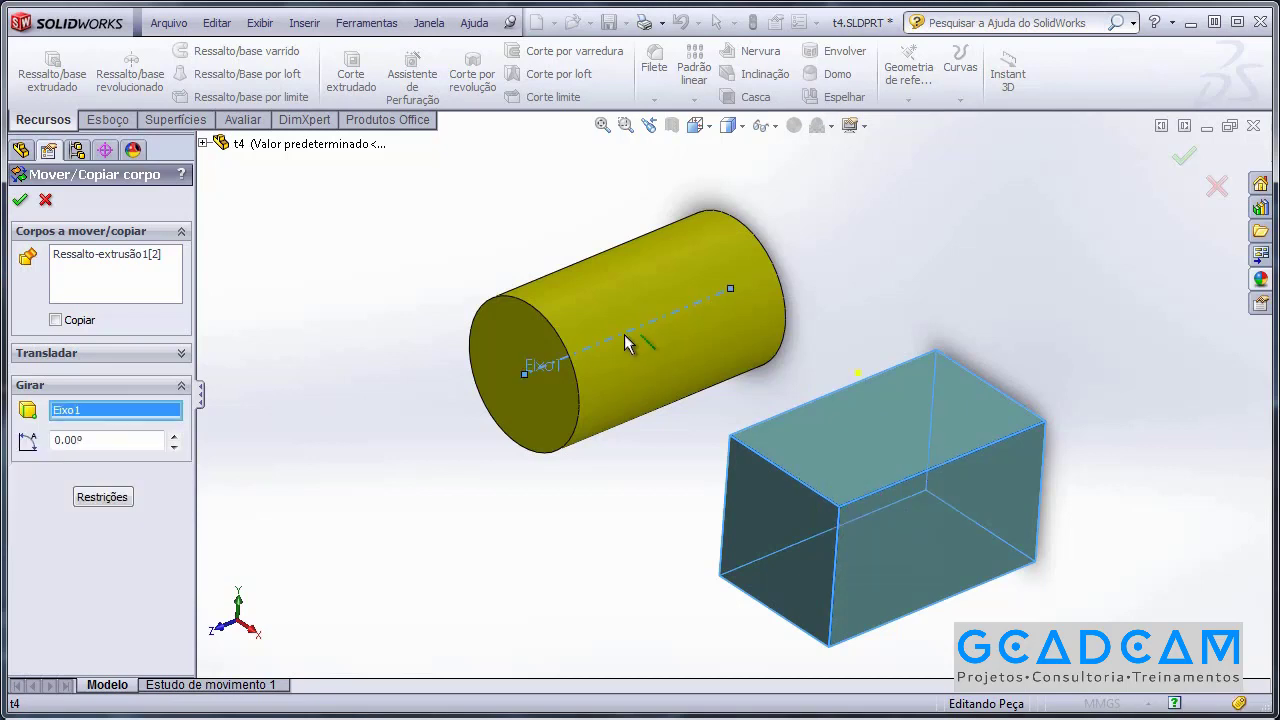
middle_click_drag(320, 363, 218, 449)
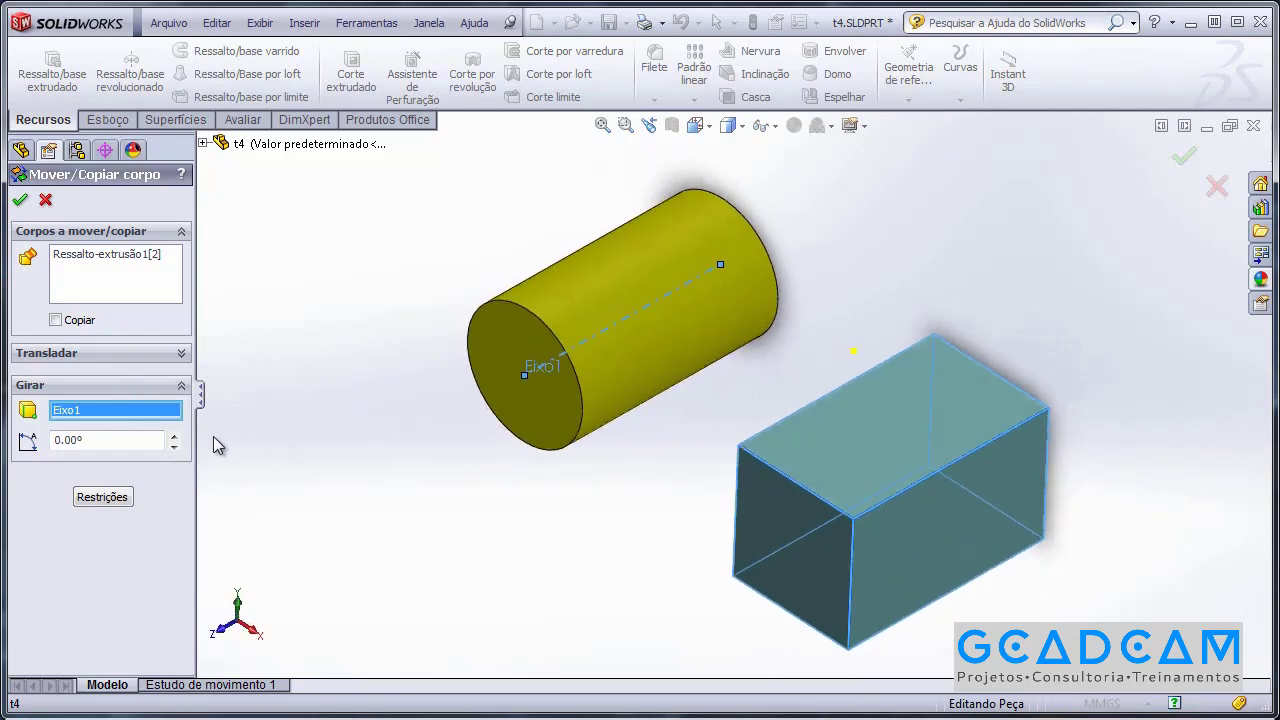
middle_click_drag(315, 402, 320, 418, "shift")
middle_click_drag(403, 458, 367, 428, "ctrl")
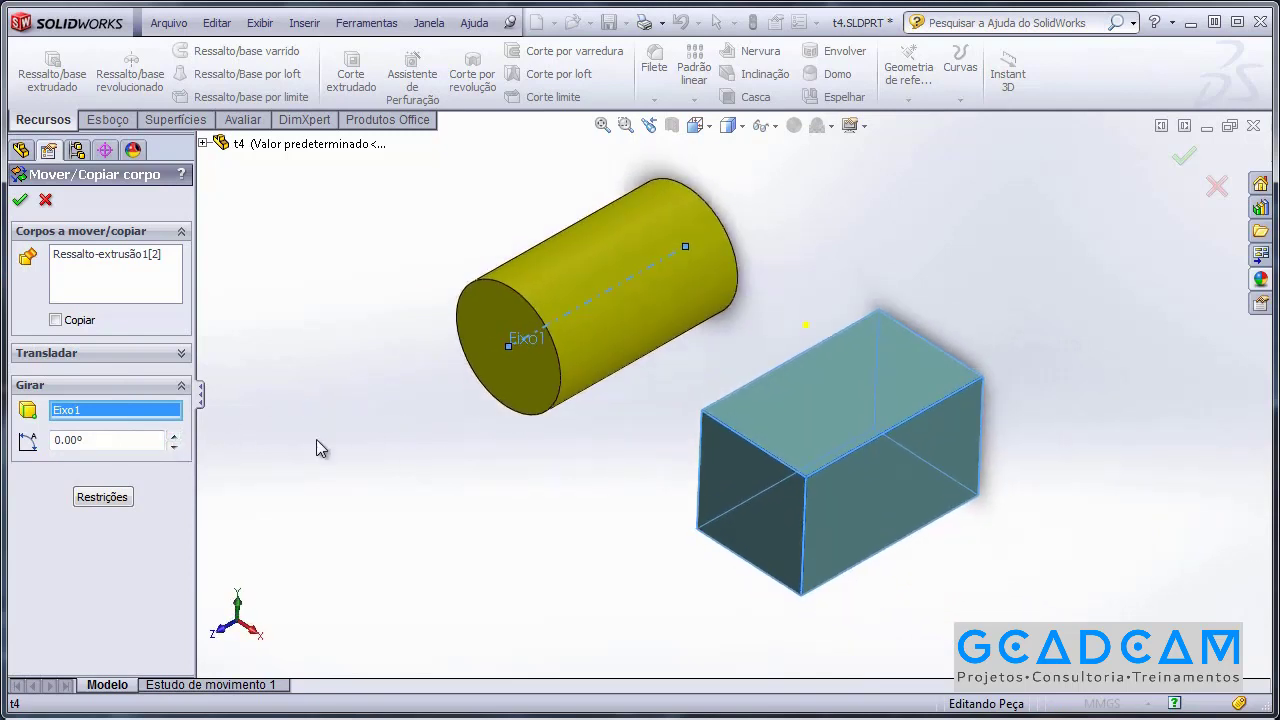
Step: Rotate the blue block downward about the cylinder's axis by increasing the angle, and accept the move
left_click(174, 437)
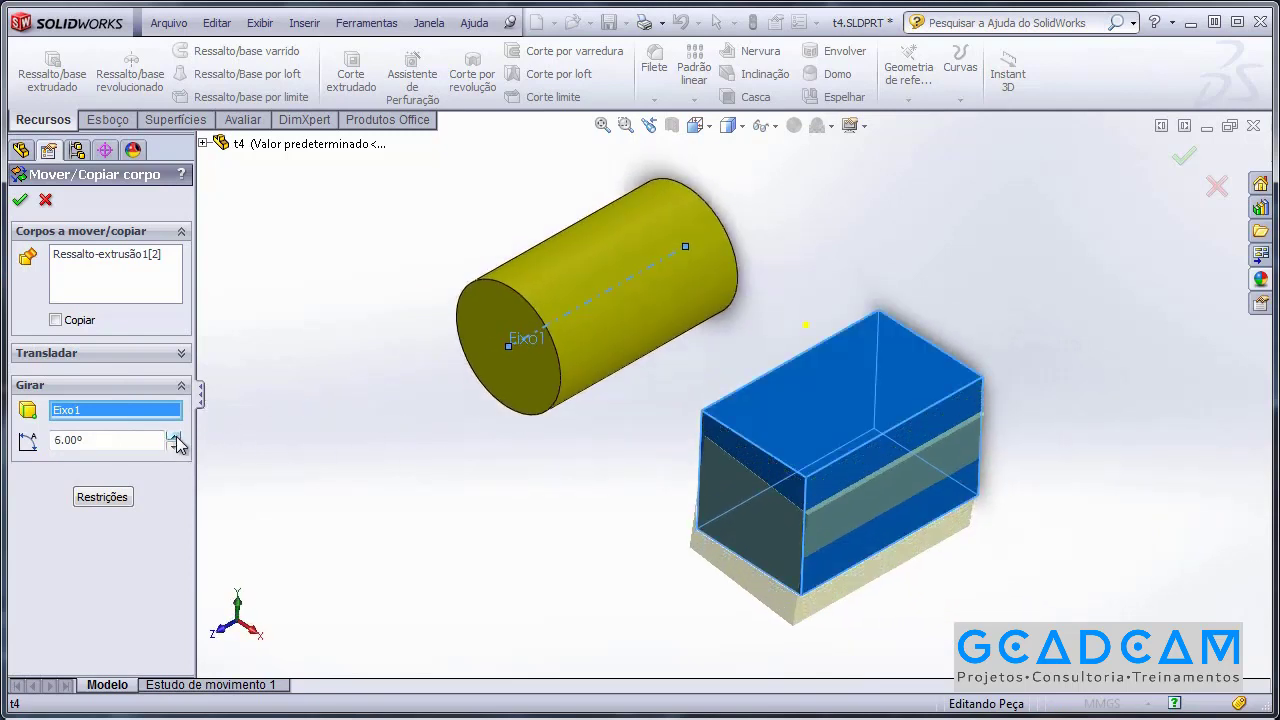
left_click_drag(174, 438, 174, 438)
scroll(783, 180, "up", 1)
left_click(1184, 160)
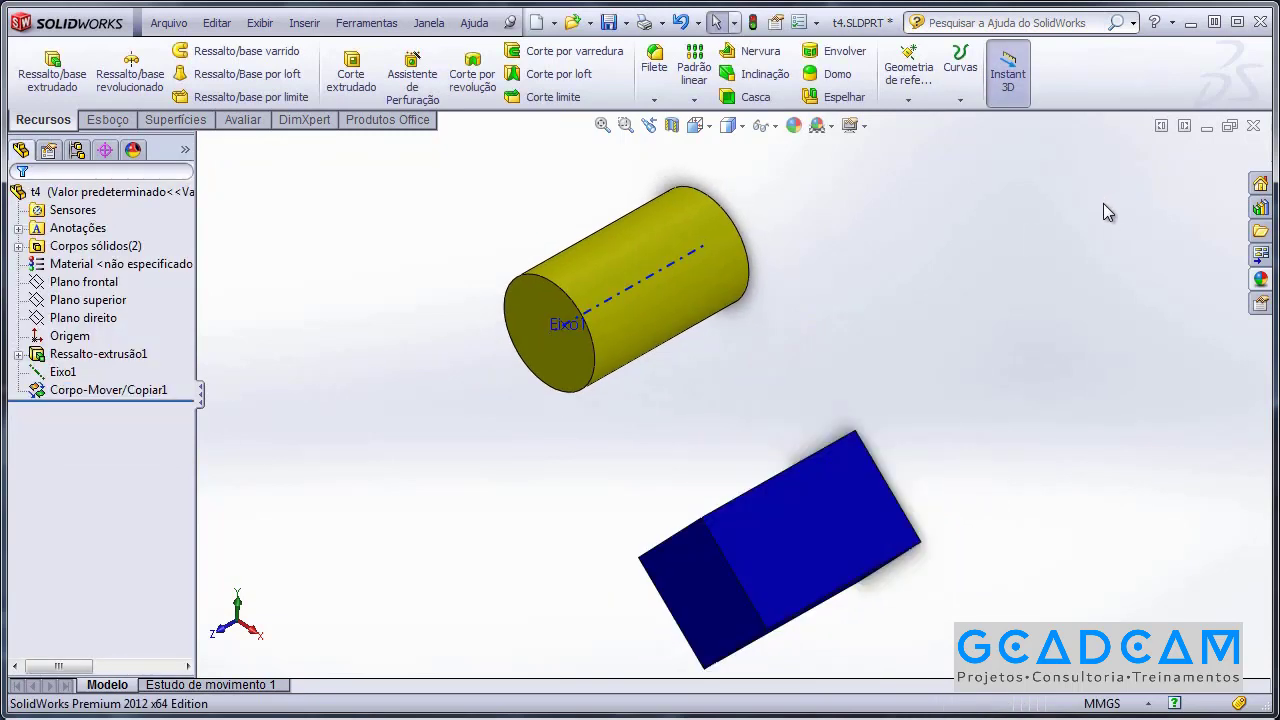
Step: Start another Move/Copy Body and use the blue block's long upper edge nearest the cylinder as the rotation reference
scroll(894, 281, "up", 3)
middle_click_drag(490, 370, 394, 426)
scroll(391, 420, "down", 2)
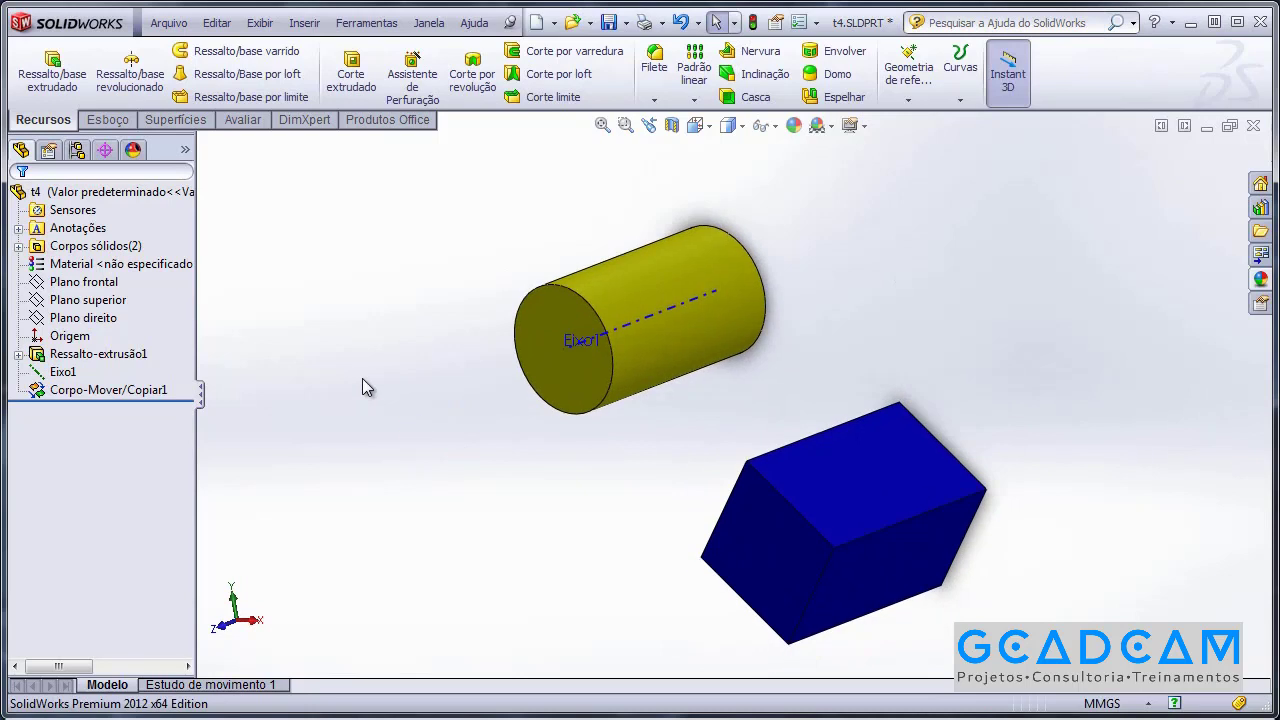
middle_click_drag(363, 380, 353, 414)
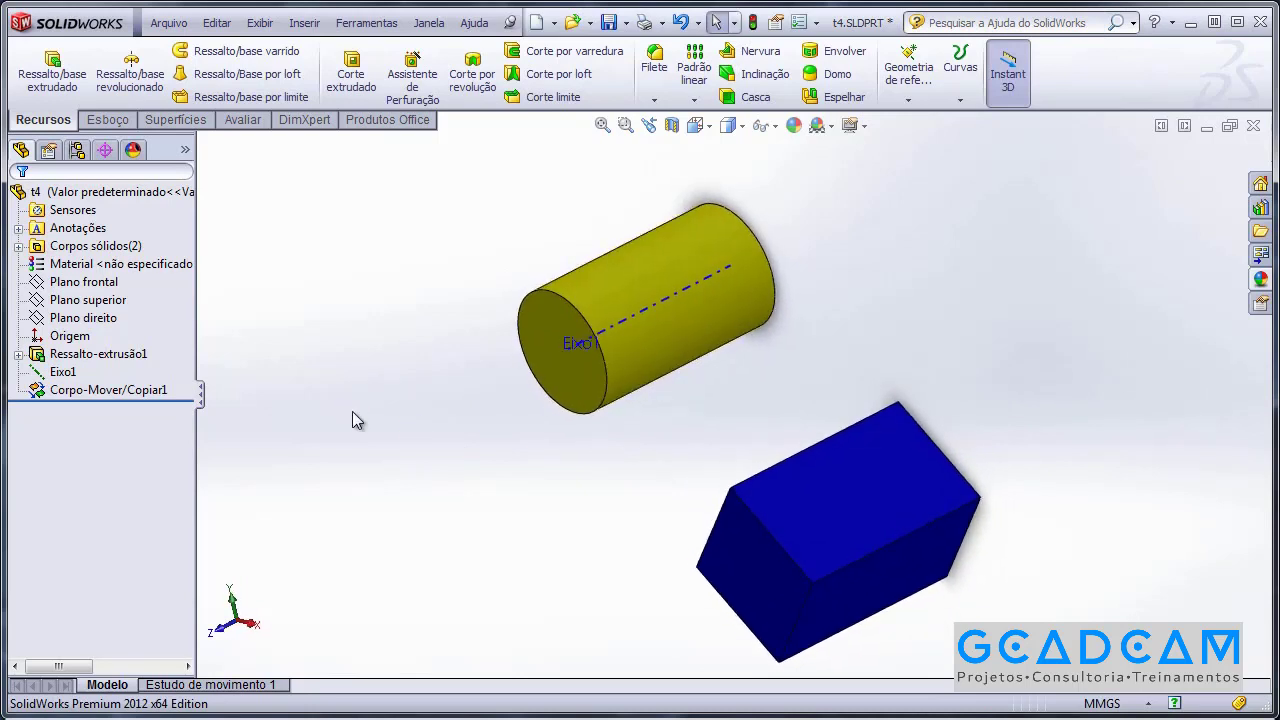
left_click(302, 23)
mouse_move(336, 93)
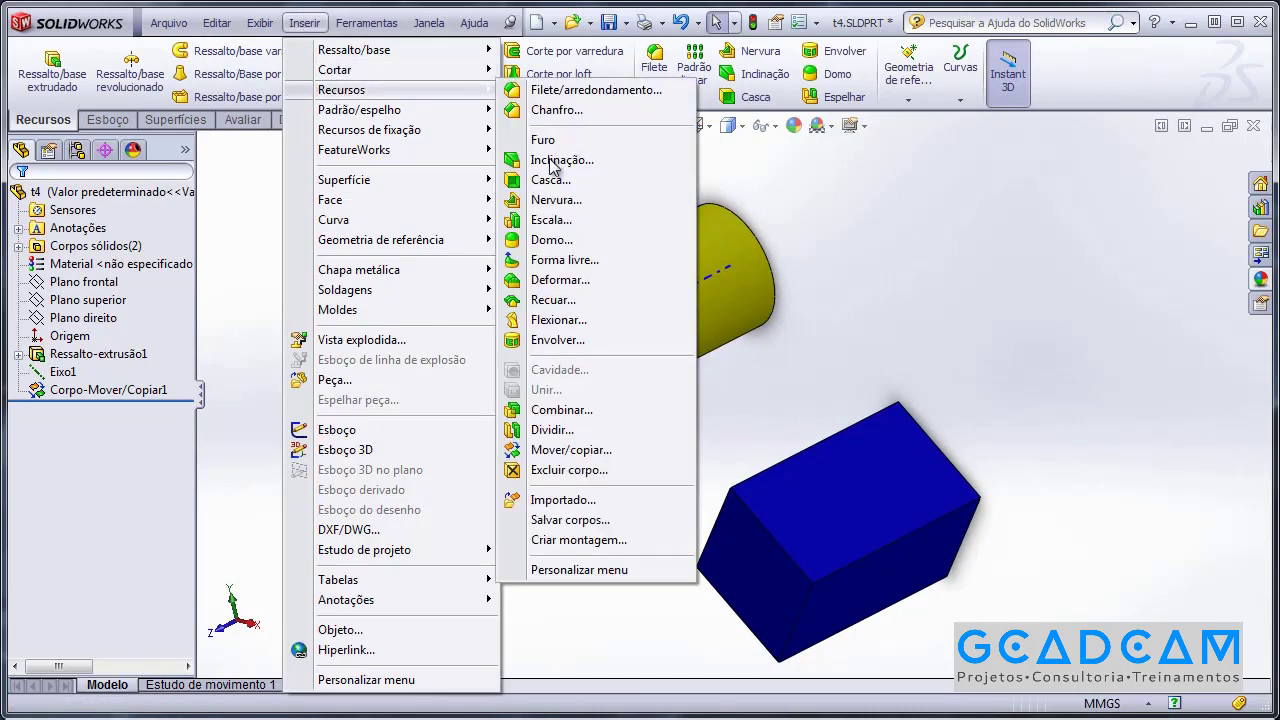
left_click(570, 449)
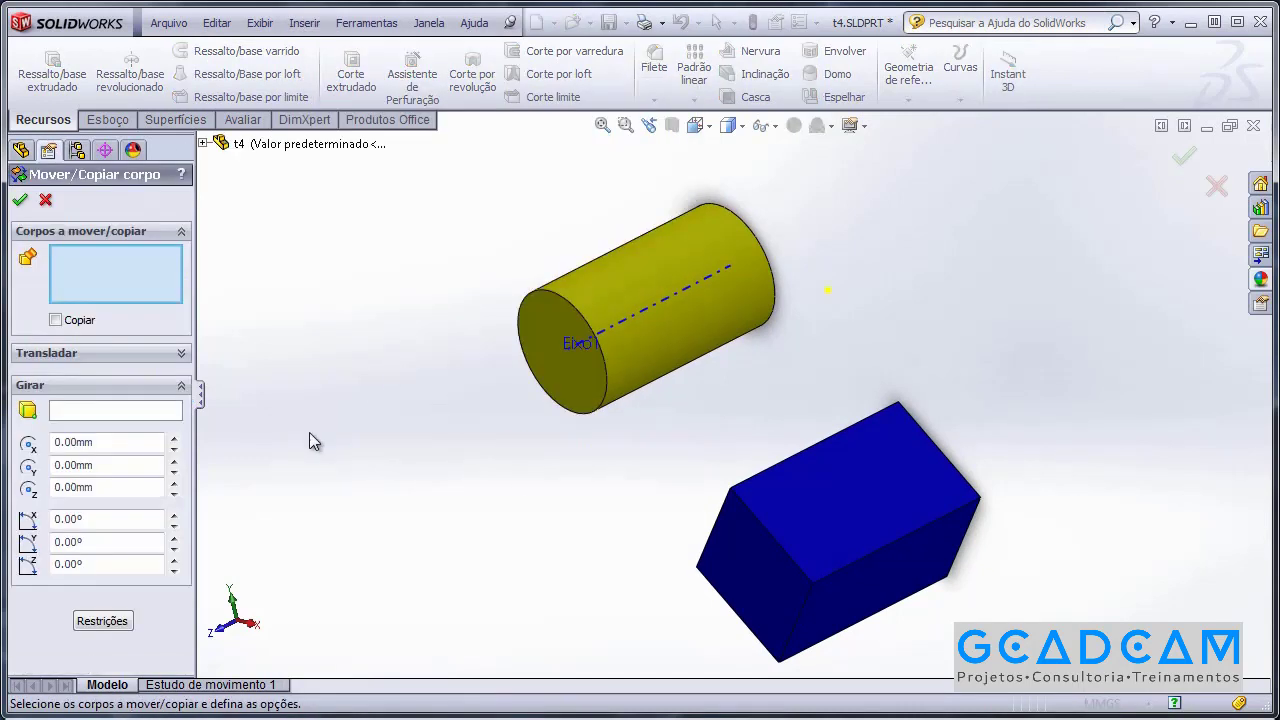
left_click(80, 416)
middle_click_drag(828, 462, 829, 366)
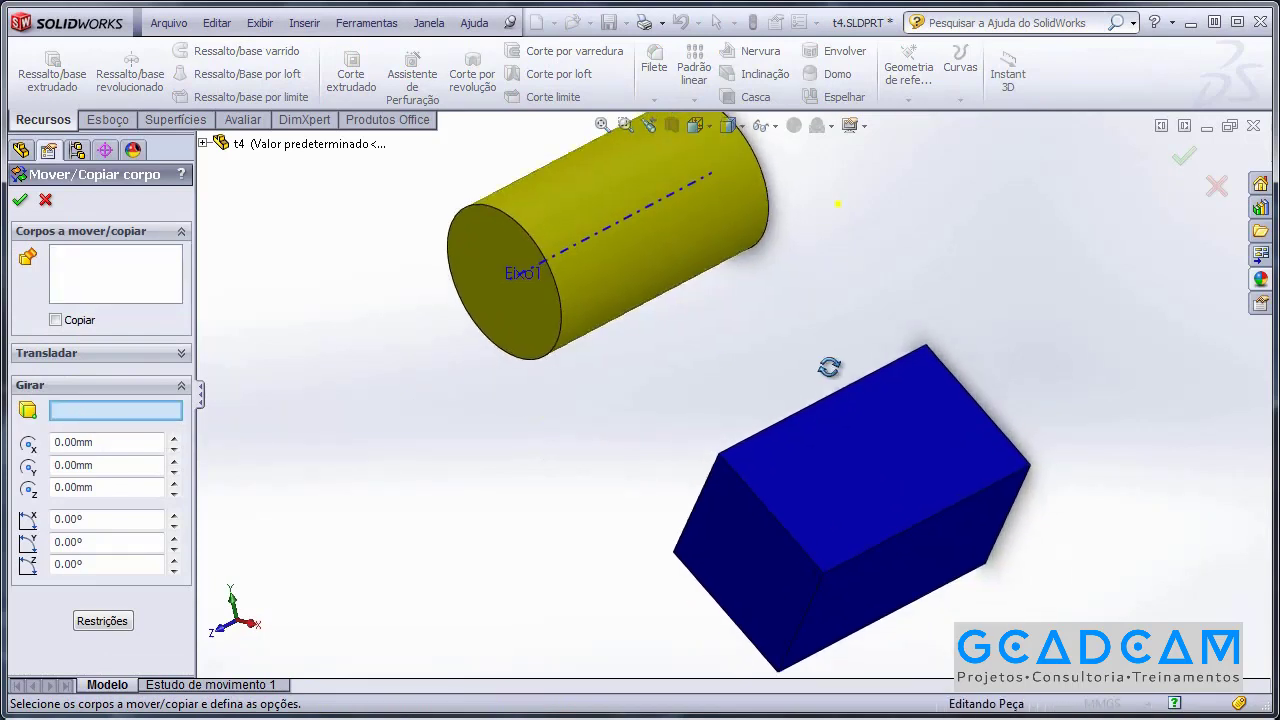
left_click(790, 430)
middle_click_drag(681, 416, 651, 402)
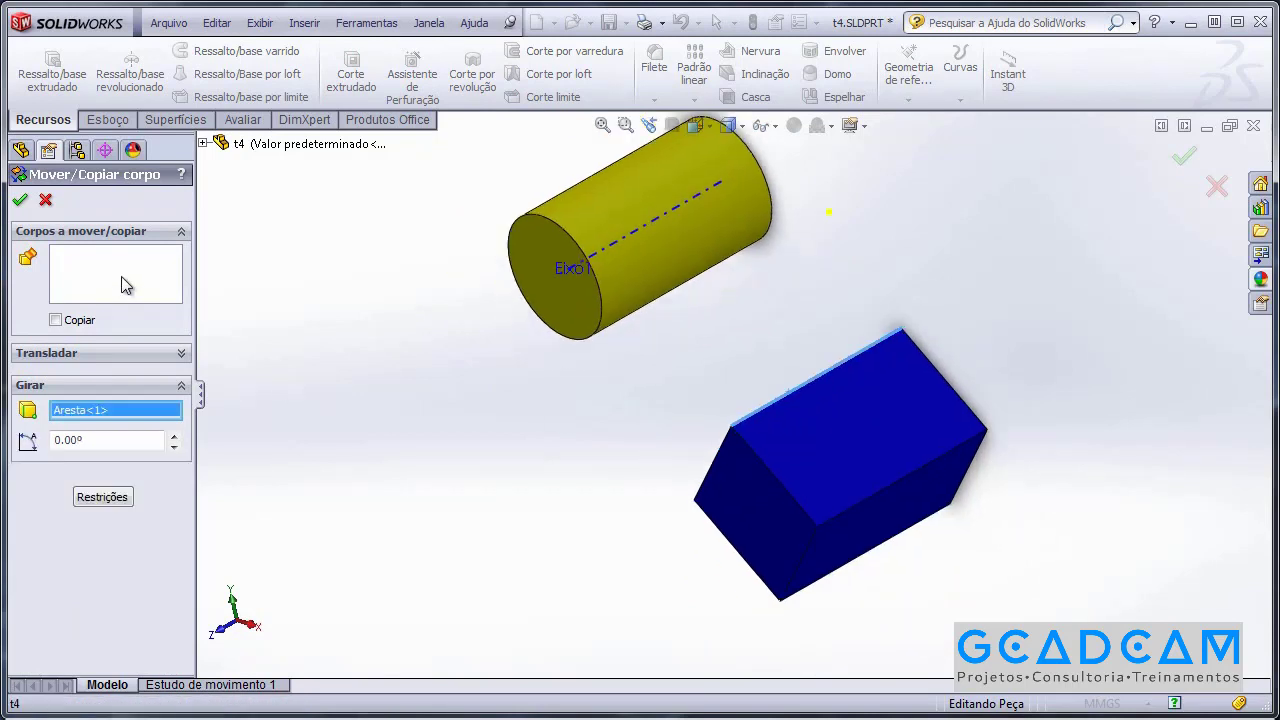
Step: Choose the yellow cylinder as the body to rotate about the block's edge
left_click(84, 278)
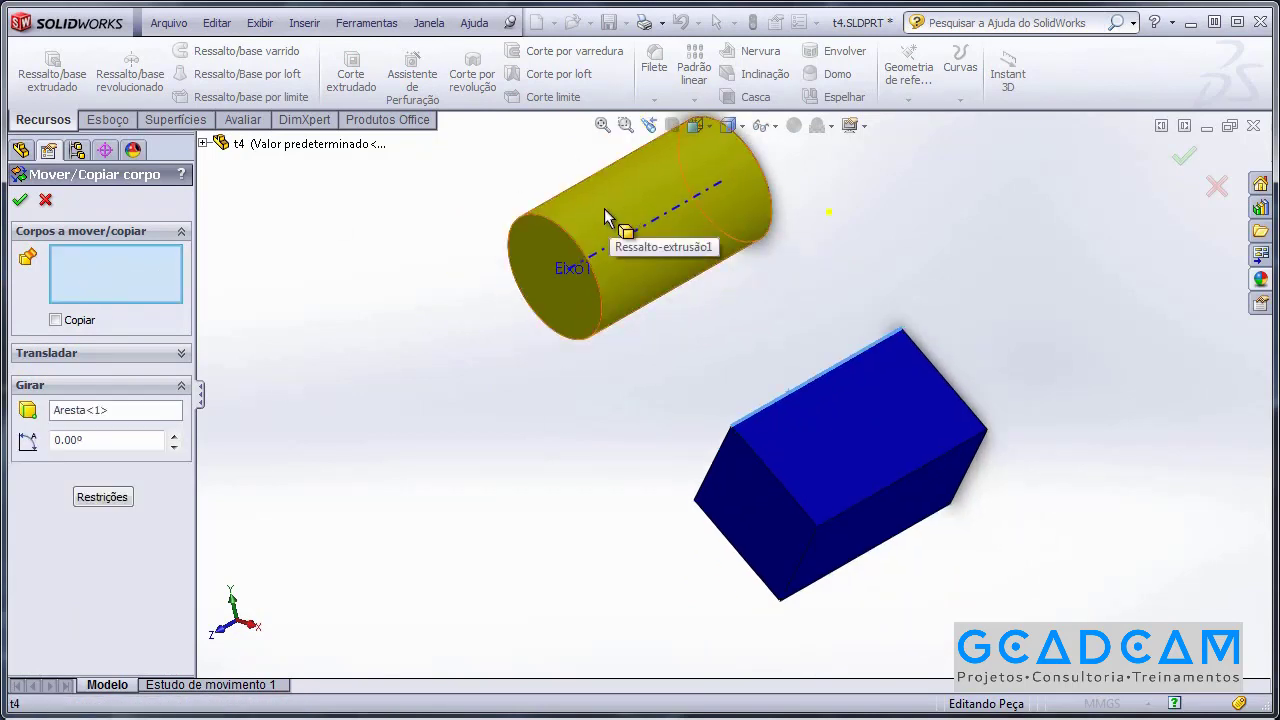
left_click(622, 234)
scroll(490, 409, "down", 2)
scroll(490, 418, "down", 1)
scroll(421, 440, "up", 2)
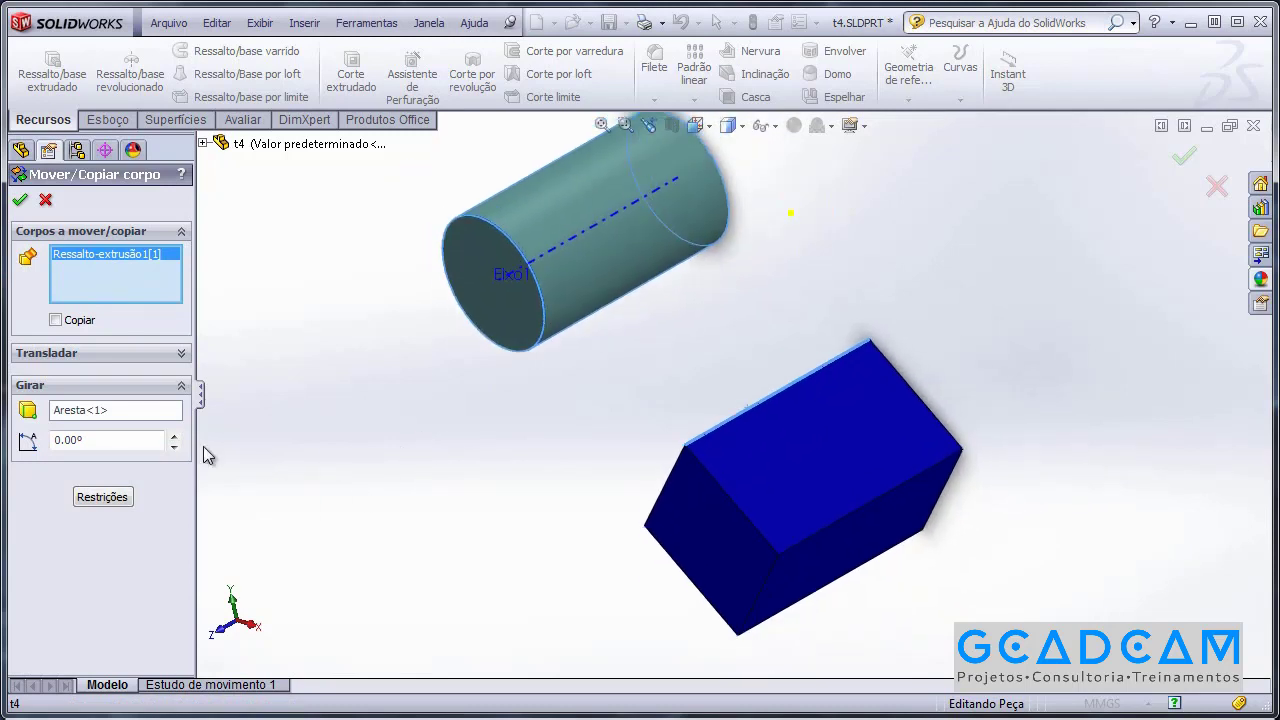
scroll(378, 417, "up", 1)
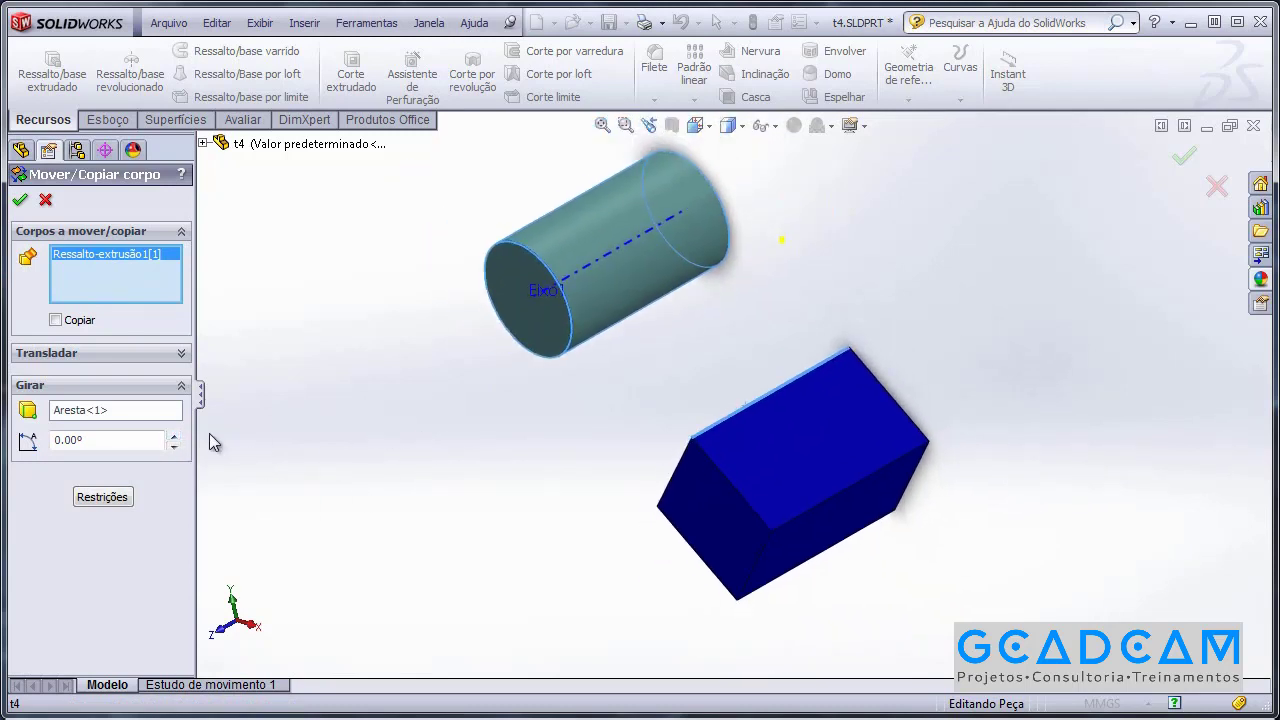
Step: Rotate the cylinder about the block's edge by 52° and accept the move
left_click(175, 437)
left_click(175, 437)
double_click(175, 437)
left_click(175, 437)
left_click(175, 437)
left_click(175, 437)
left_click(175, 437)
left_click(175, 437)
left_click(175, 437)
left_click(175, 437)
left_click(175, 437)
left_click(175, 437)
left_click(175, 437)
left_click(175, 437)
left_click(175, 437)
left_click(175, 437)
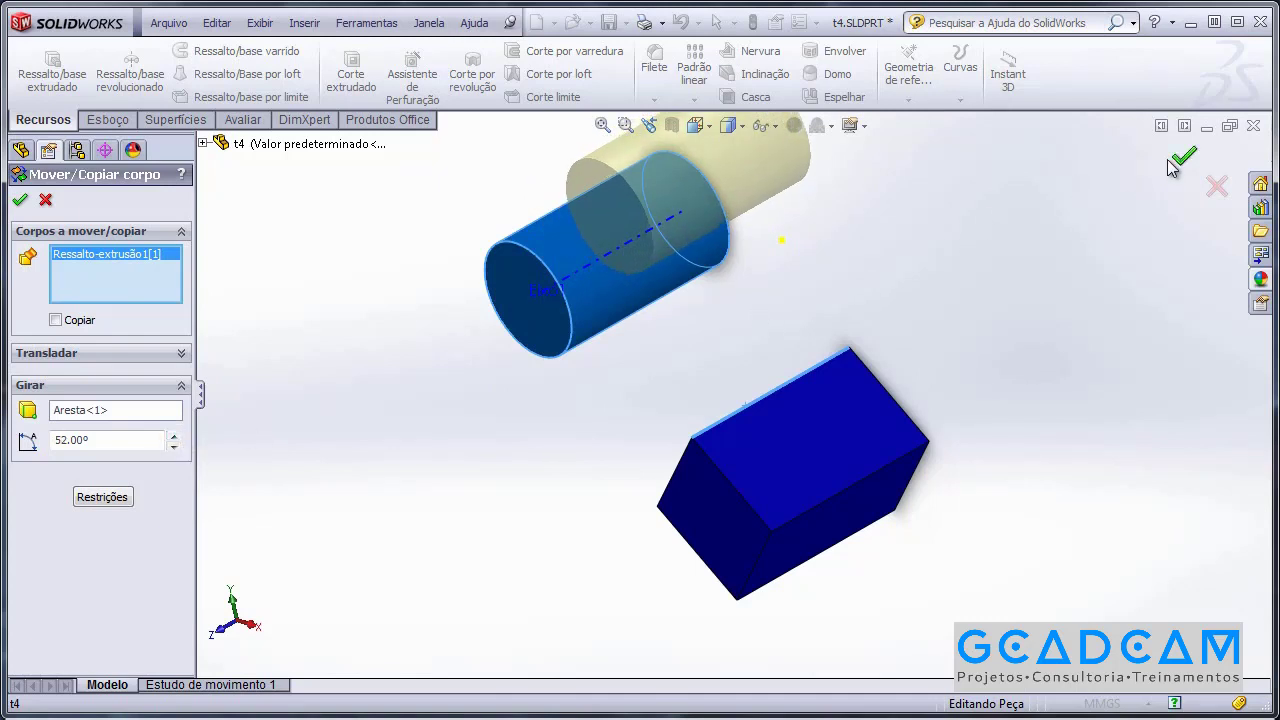
left_click(1184, 155)
key("f")
middle_click_drag(945, 314, 920, 357)
scroll(867, 372, "down", 2)
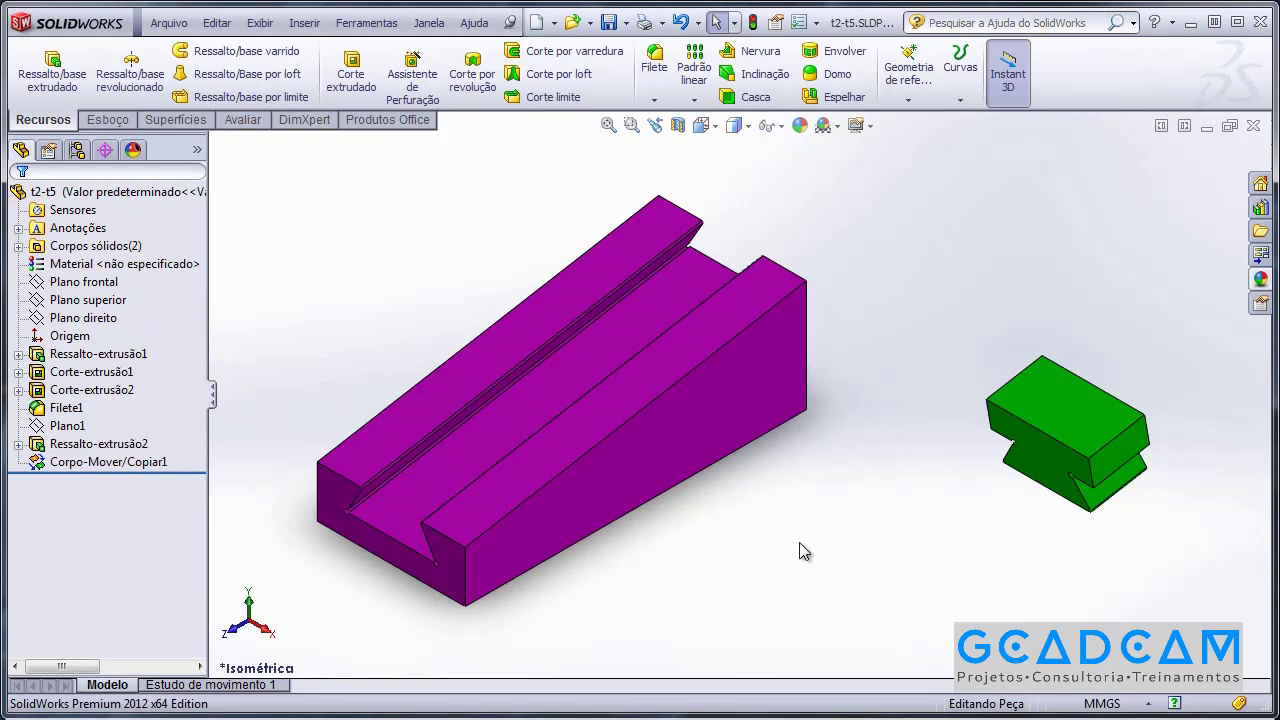
Step: Start Move/Copy Body in the t2-t5 part and switch it to positioning by constraints
middle_click_drag(813, 525, 908, 266)
left_click_drag(894, 260, 1200, 492)
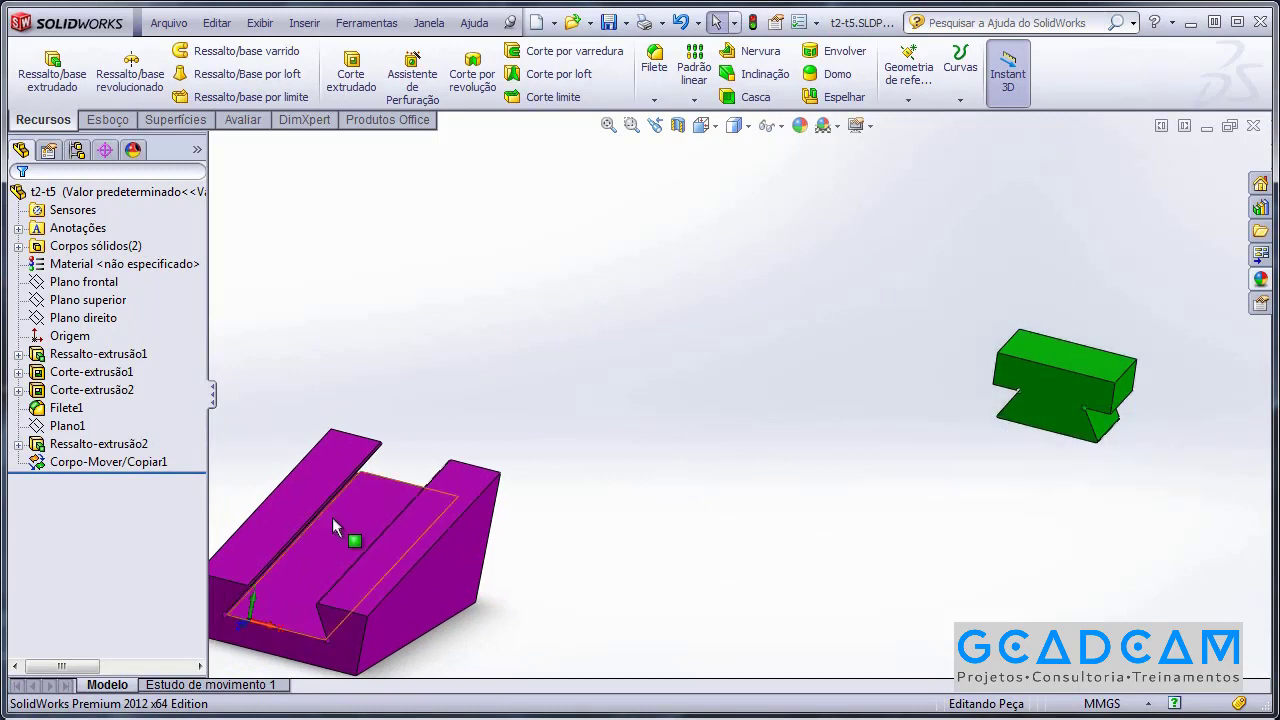
scroll(690, 402, "up", 2)
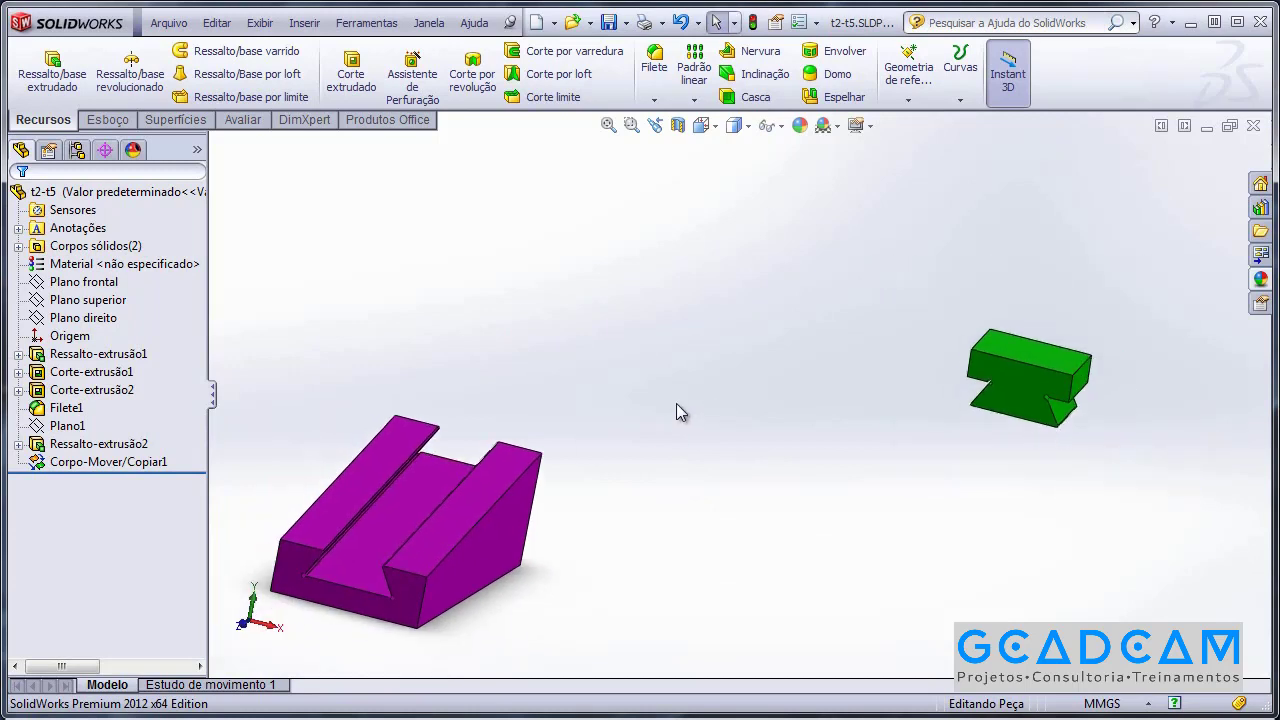
left_click(304, 23)
mouse_move(370, 98)
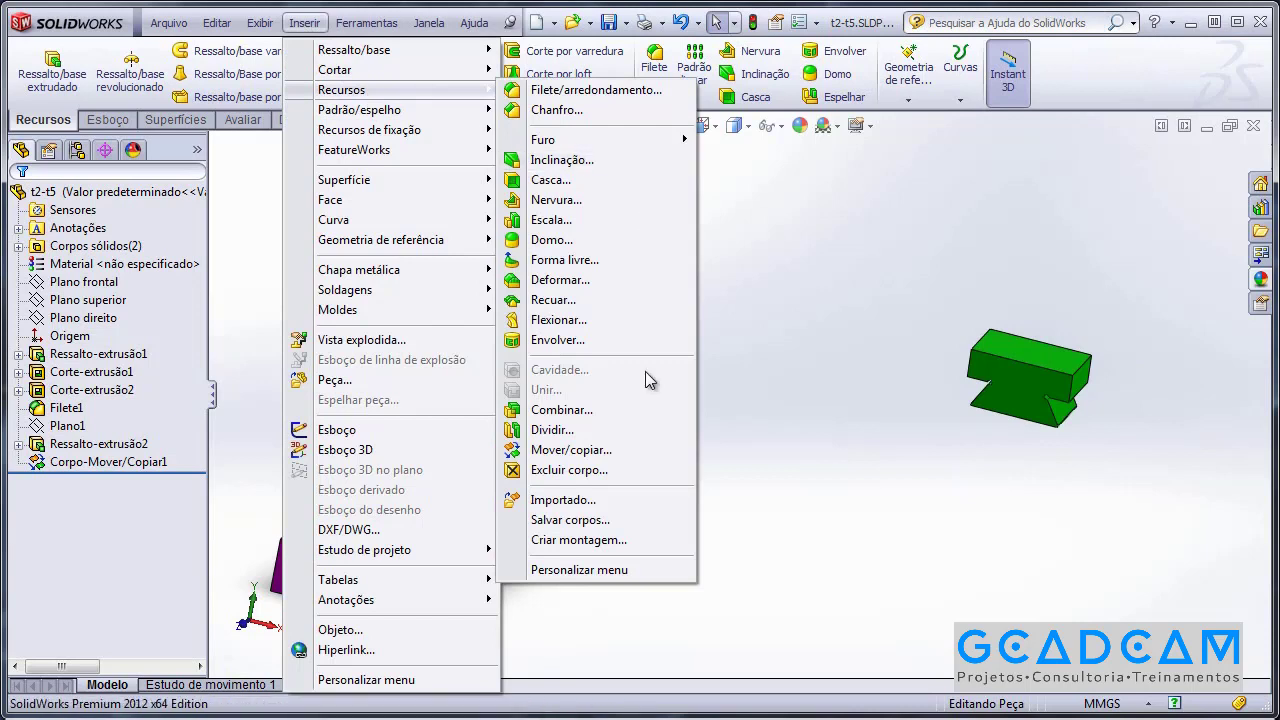
left_click(572, 450)
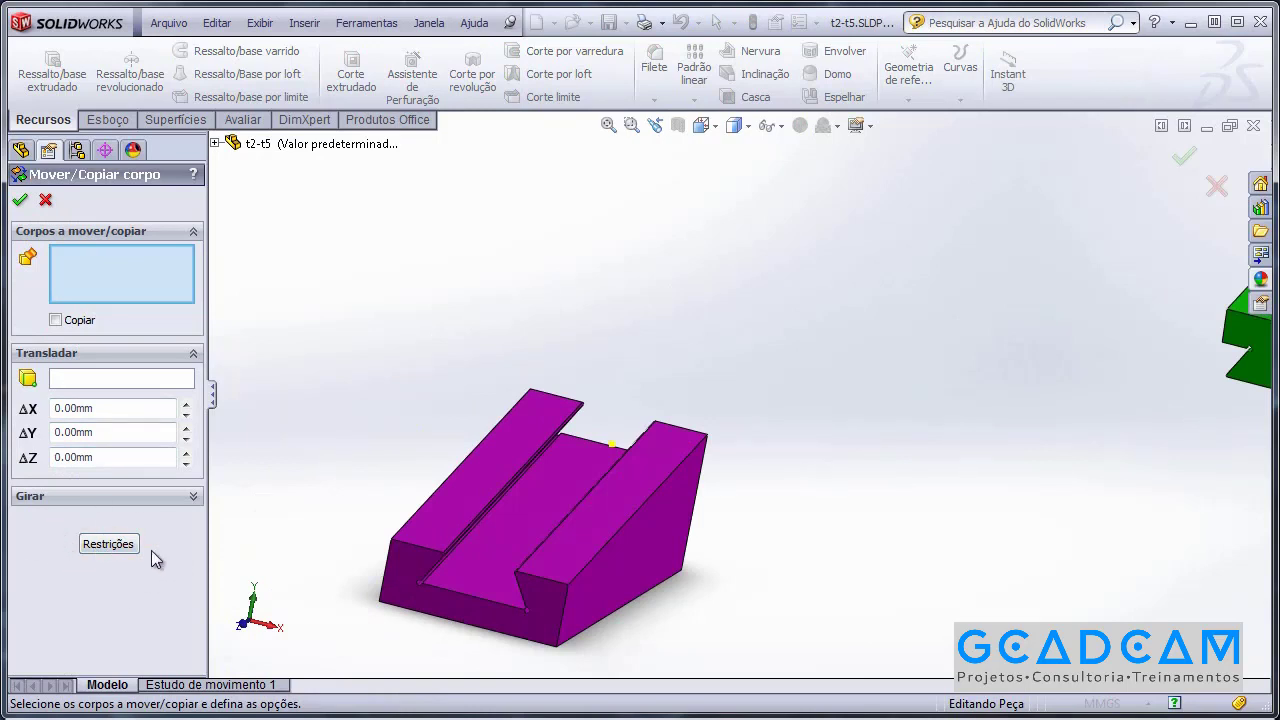
left_click(108, 545)
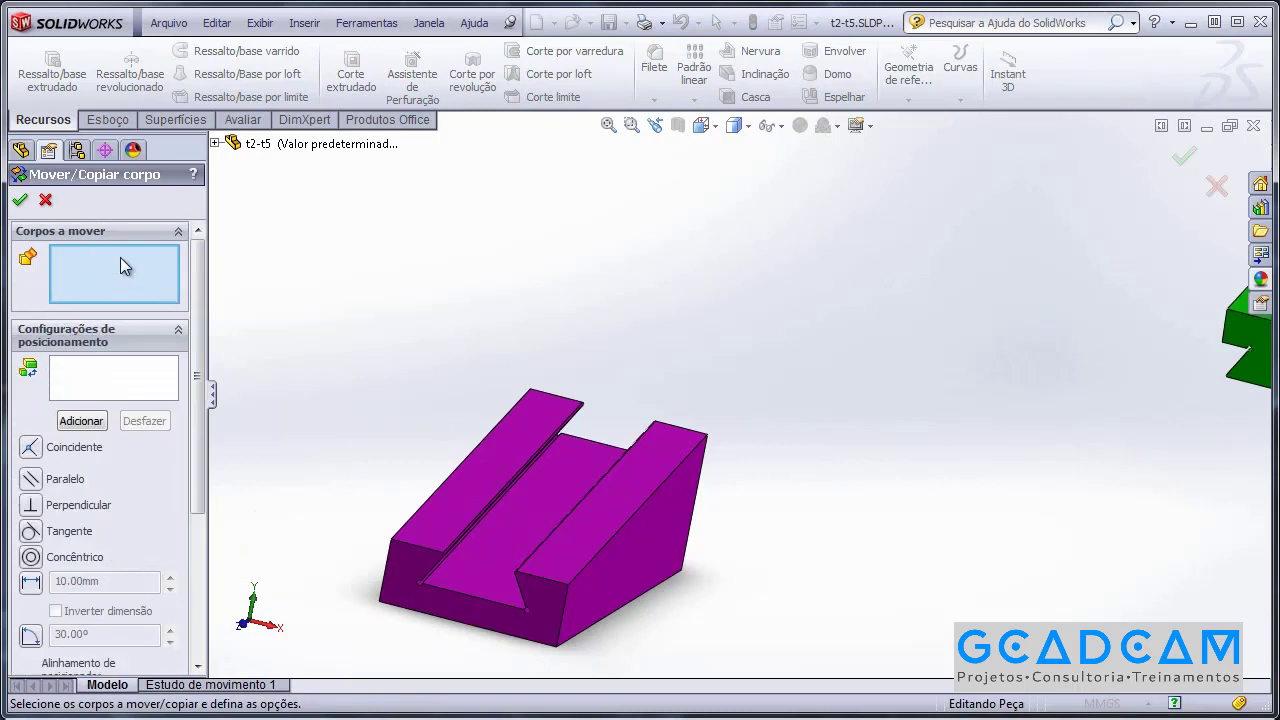
Step: Choose the green dovetail block as the body to move
scroll(666, 268, "up", 3)
scroll(944, 367, "down", 5)
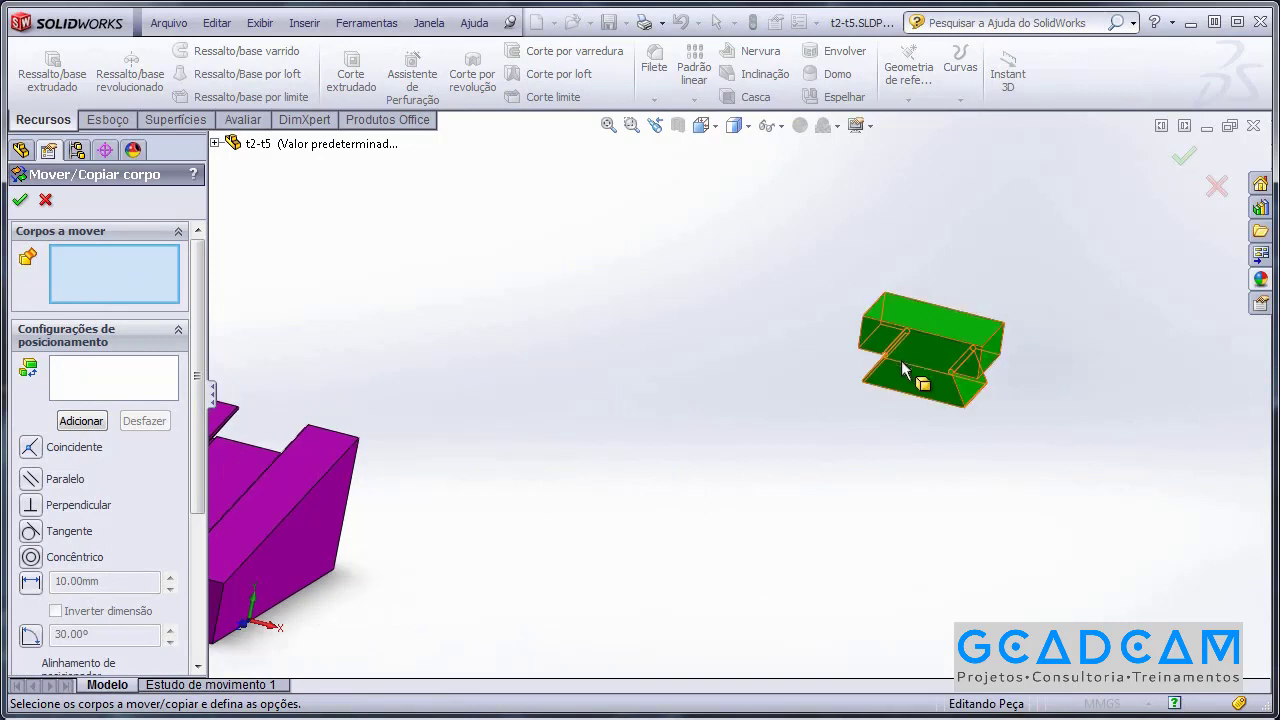
left_click(873, 388)
scroll(556, 320, "up", 3)
middle_click_drag(556, 320, 585, 348)
scroll(585, 348, "down", 2)
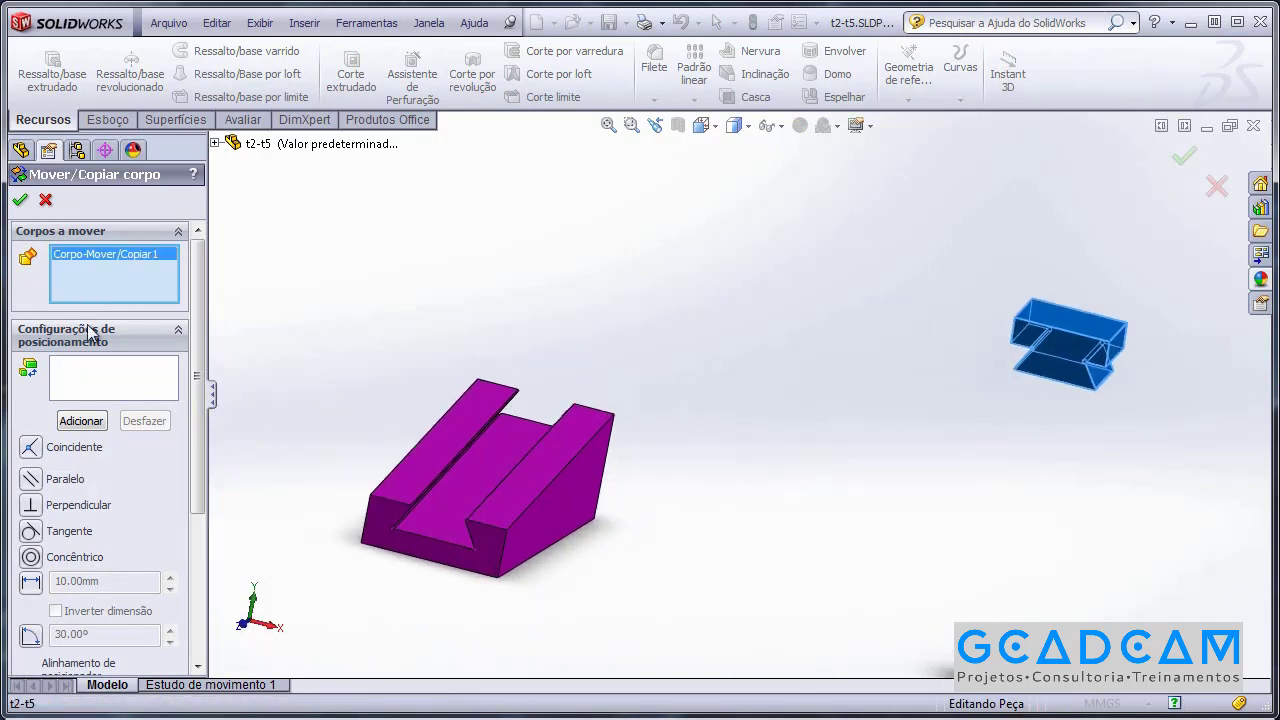
Step: Pick the dovetail block's bottom face as the first entity of a positioning constraint
left_click(87, 389)
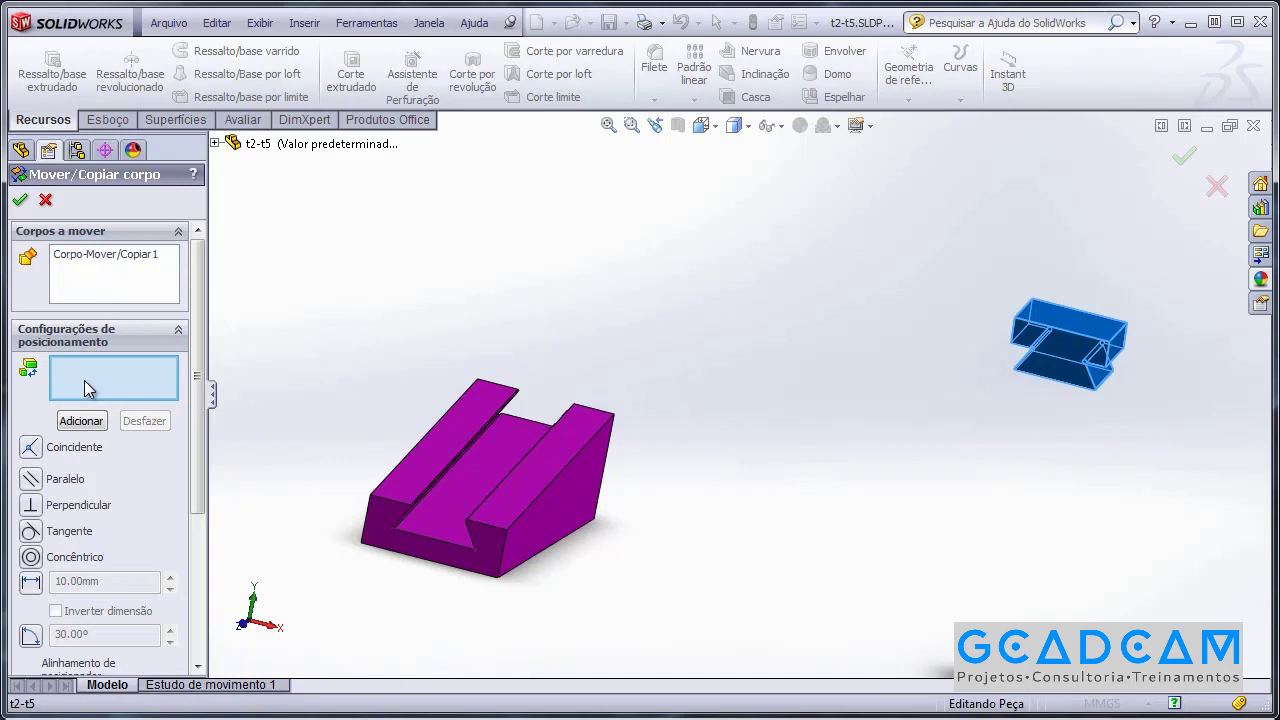
scroll(1027, 393, "down", 2)
middle_click_drag(1027, 393, 980, 220)
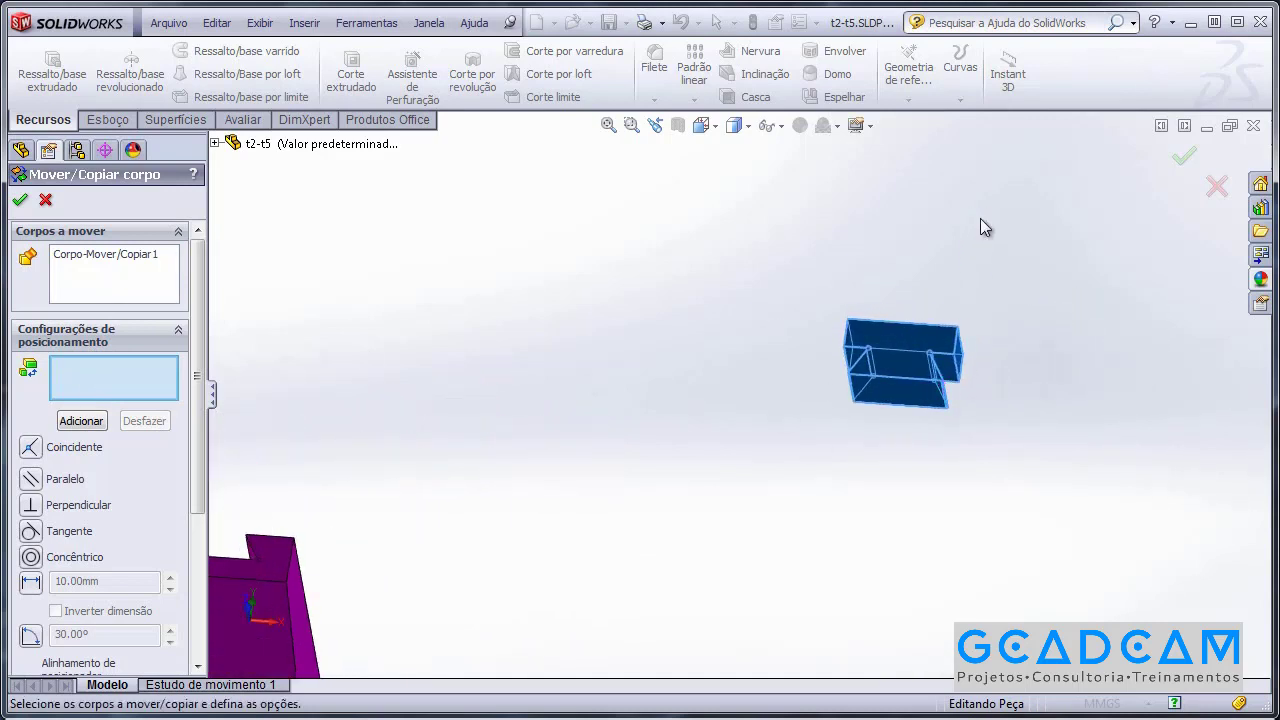
left_click(918, 400)
middle_click_drag(916, 398, 1012, 397)
scroll(1012, 397, "up", 4)
middle_click_drag(715, 404, 660, 565)
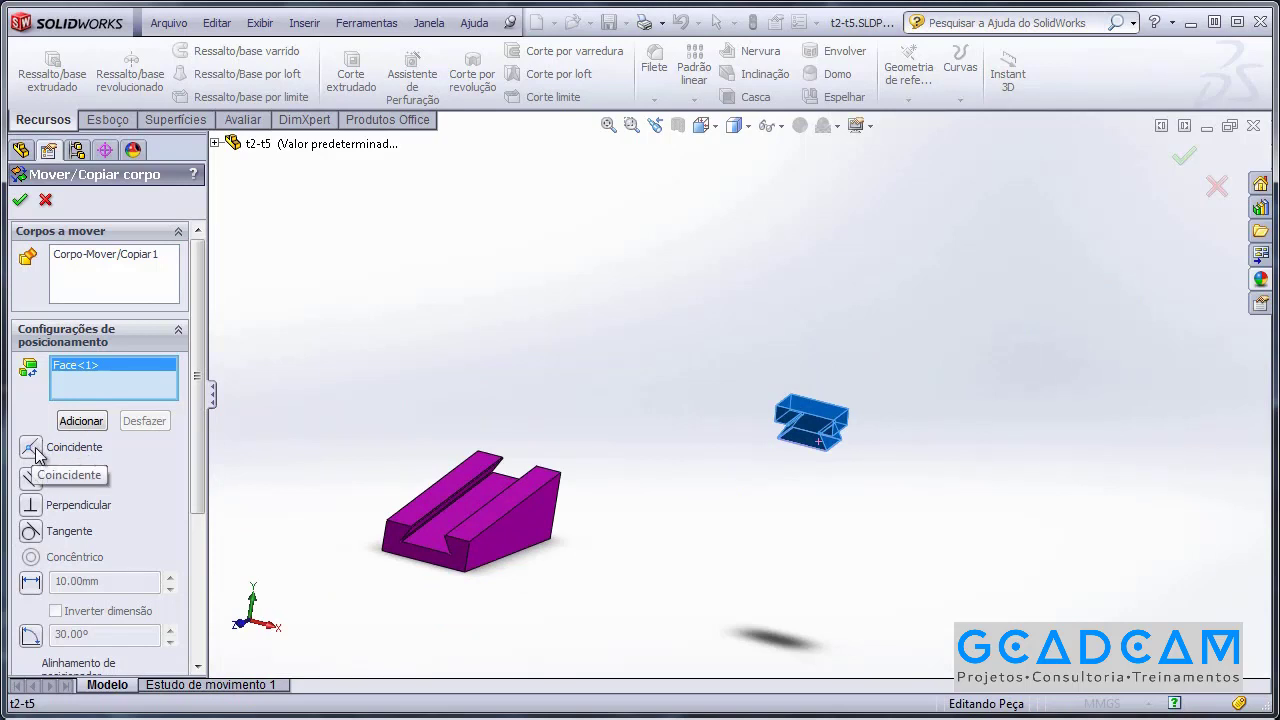
Step: Make the block's bottom face coincident with the sloped floor of the purple base's groove and add the constraint
scroll(261, 525, "down", 3)
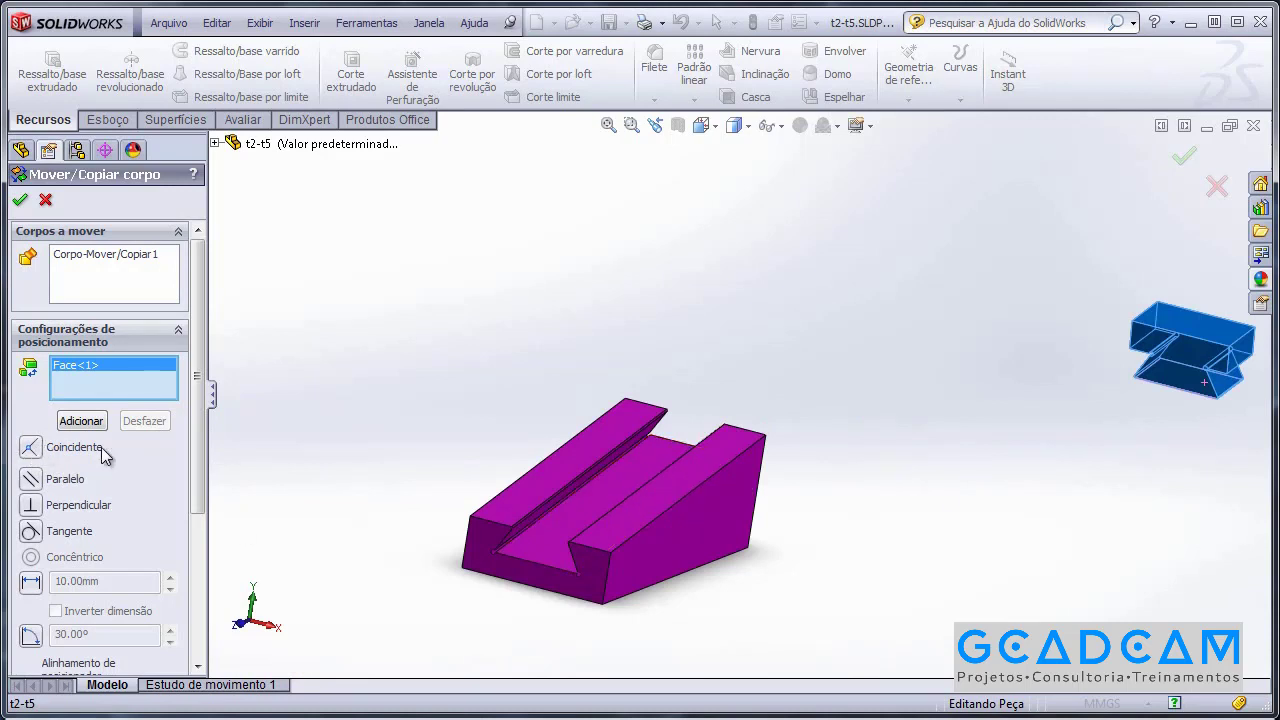
scroll(706, 494, "down", 2)
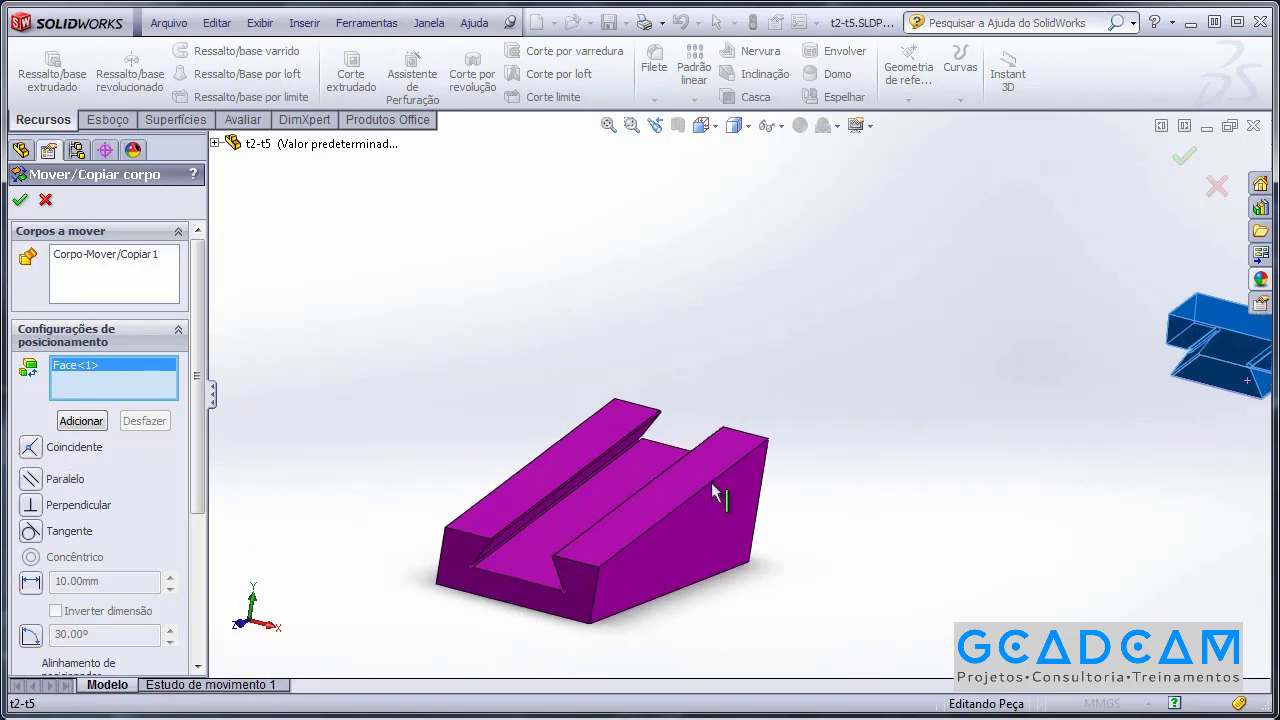
middle_click_drag(706, 494, 612, 450, "ctrl")
left_click(576, 434)
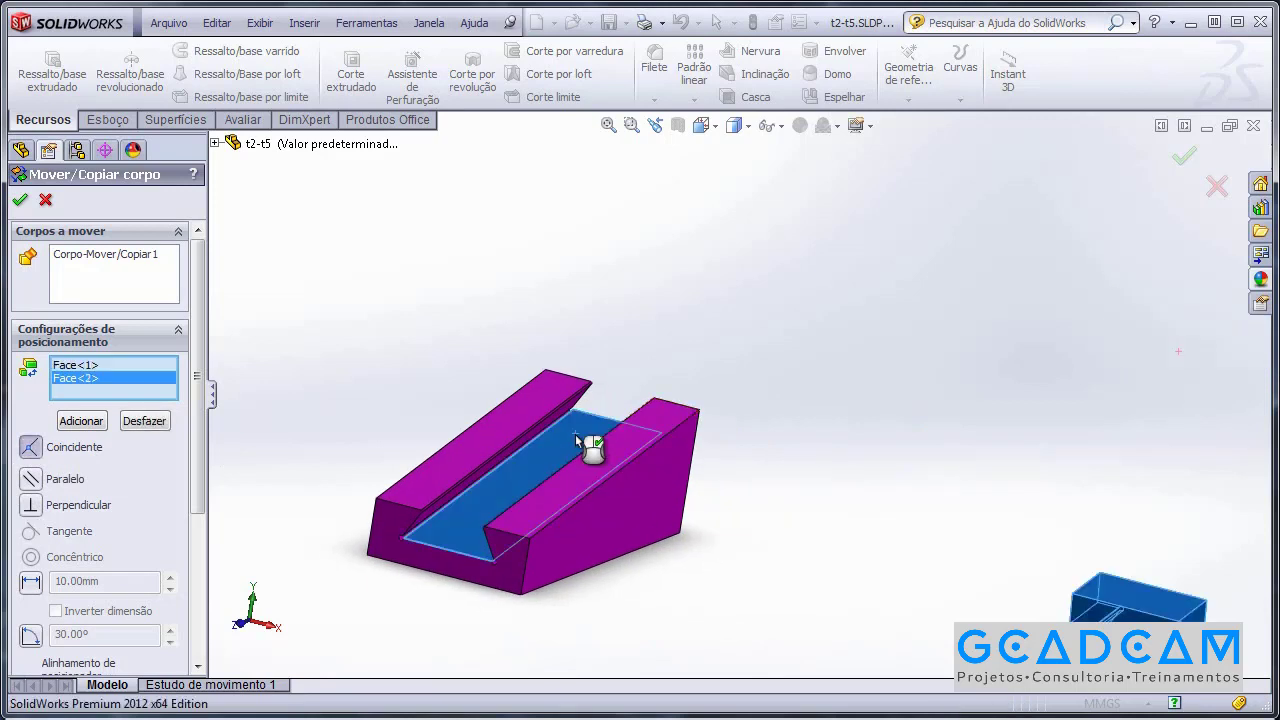
mouse_move(959, 380)
middle_mouse_down()
mouse_move(743, 463)
mouse_move(670, 440)
mouse_move(617, 385)
middle_mouse_up()
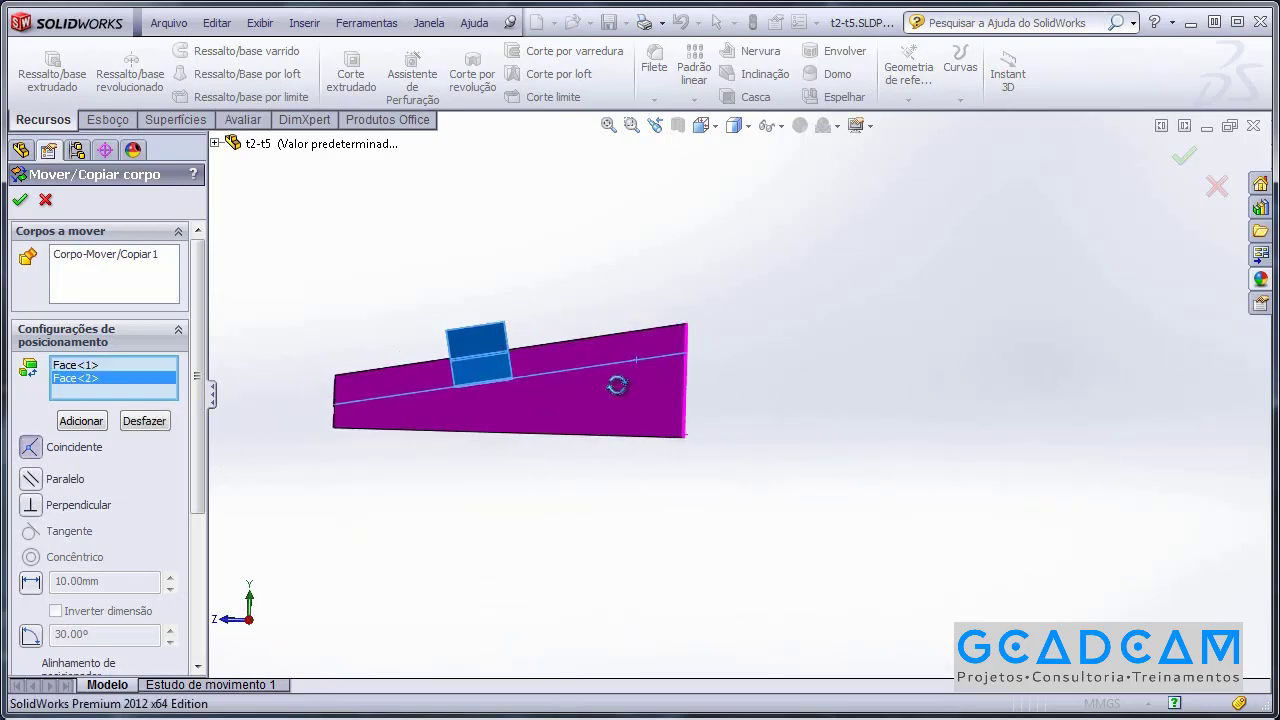
left_click(84, 425)
Step: Add a coincident constraint between the block's slanted dovetail side face and the matching slanted wall of the groove
middle_click_drag(600, 300, 786, 445)
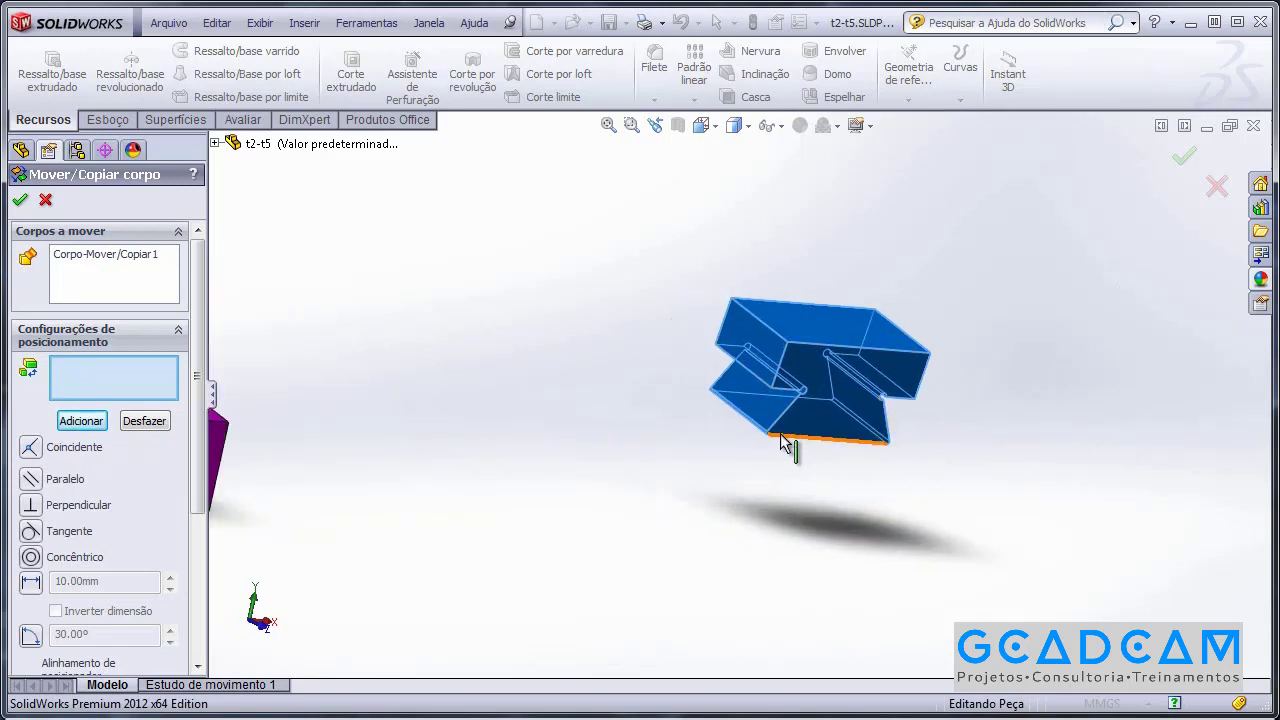
left_click(759, 392)
middle_click_drag(759, 392, 531, 386)
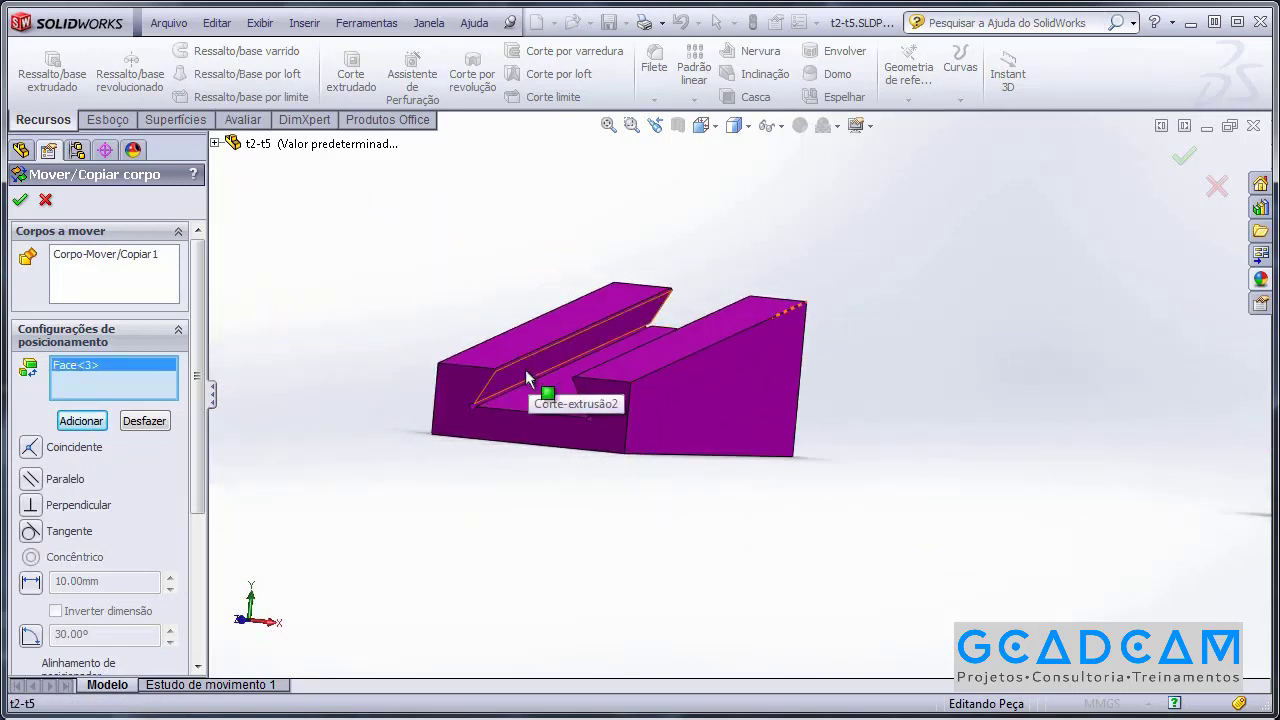
left_click(521, 380)
scroll(643, 437, "down", 5)
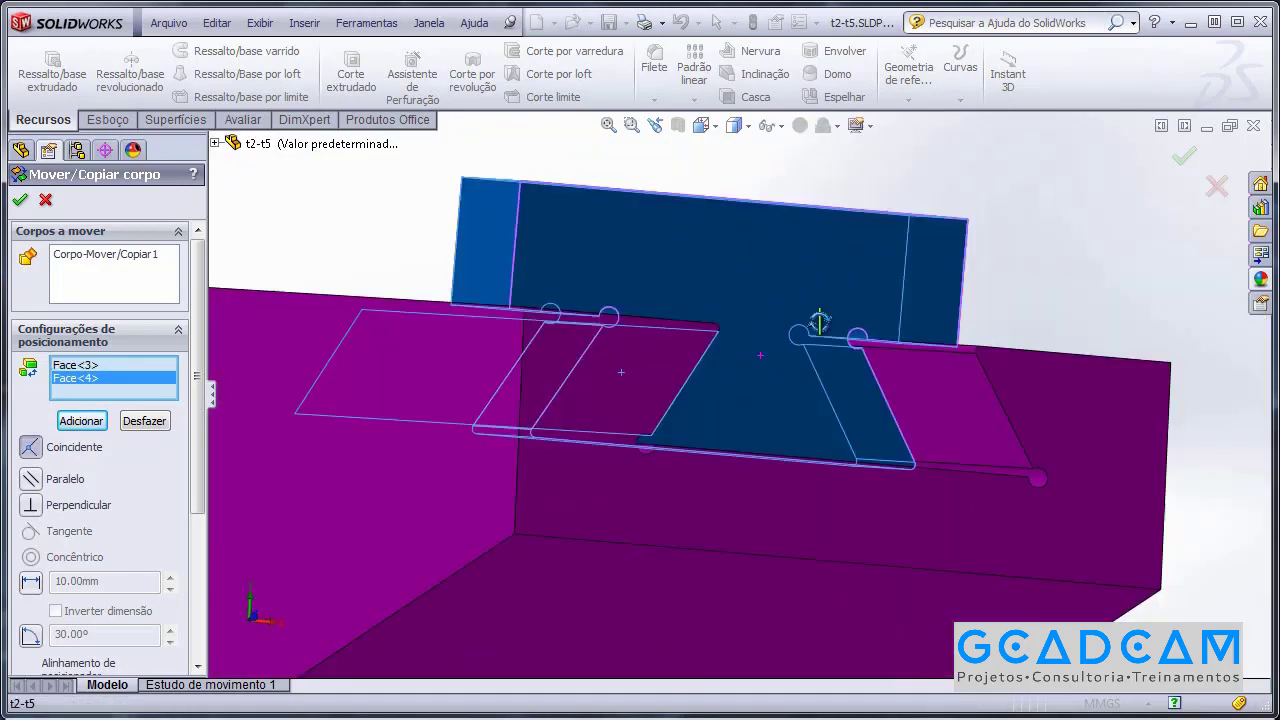
scroll(818, 322, "up", 5)
middle_click_drag(818, 322, 766, 326)
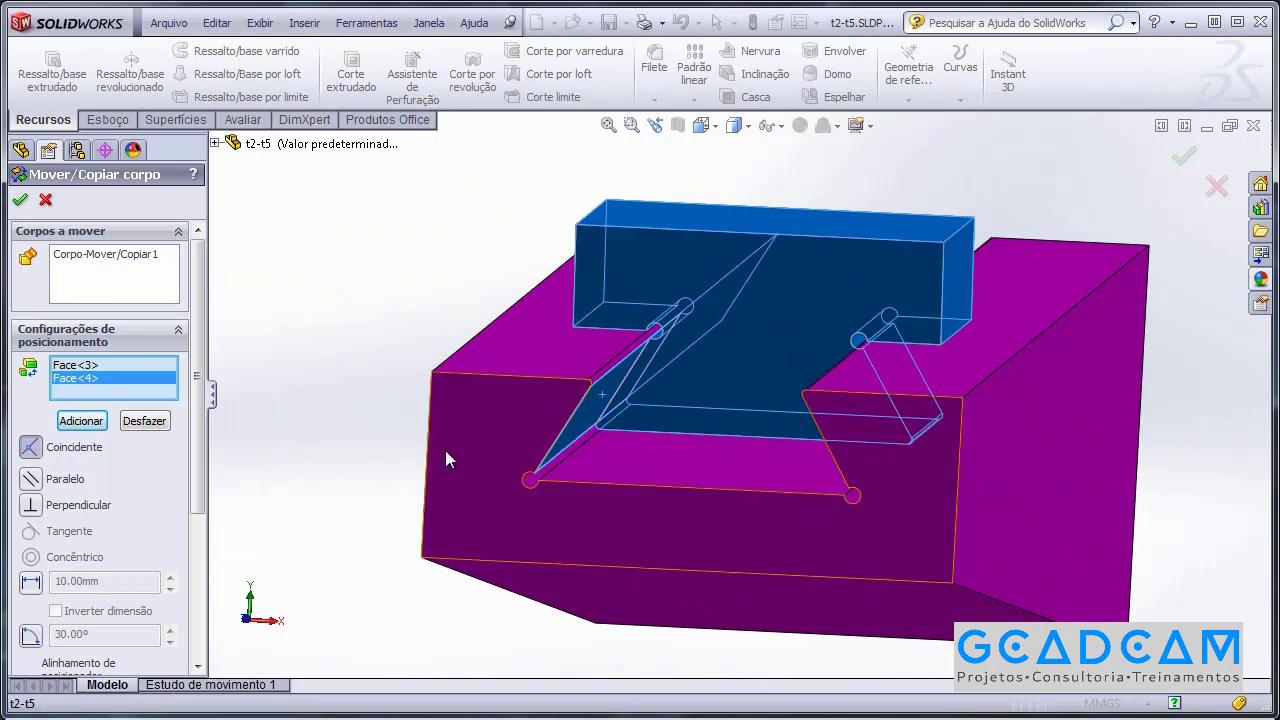
left_click(80, 421)
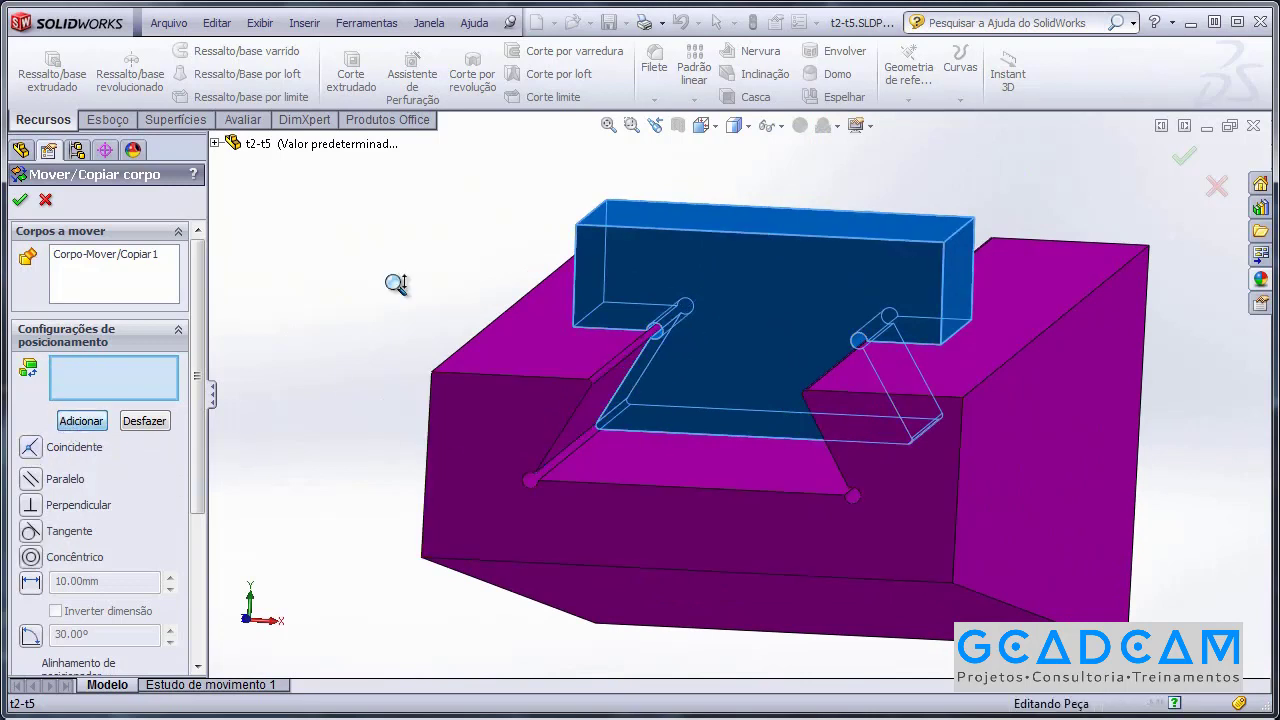
Step: Pick the block's bottom edge facing the high end of the ramp for another positioning constraint
scroll(380, 287, "up", 5)
middle_click_drag(374, 433, 306, 611)
scroll(760, 563, "down", 10)
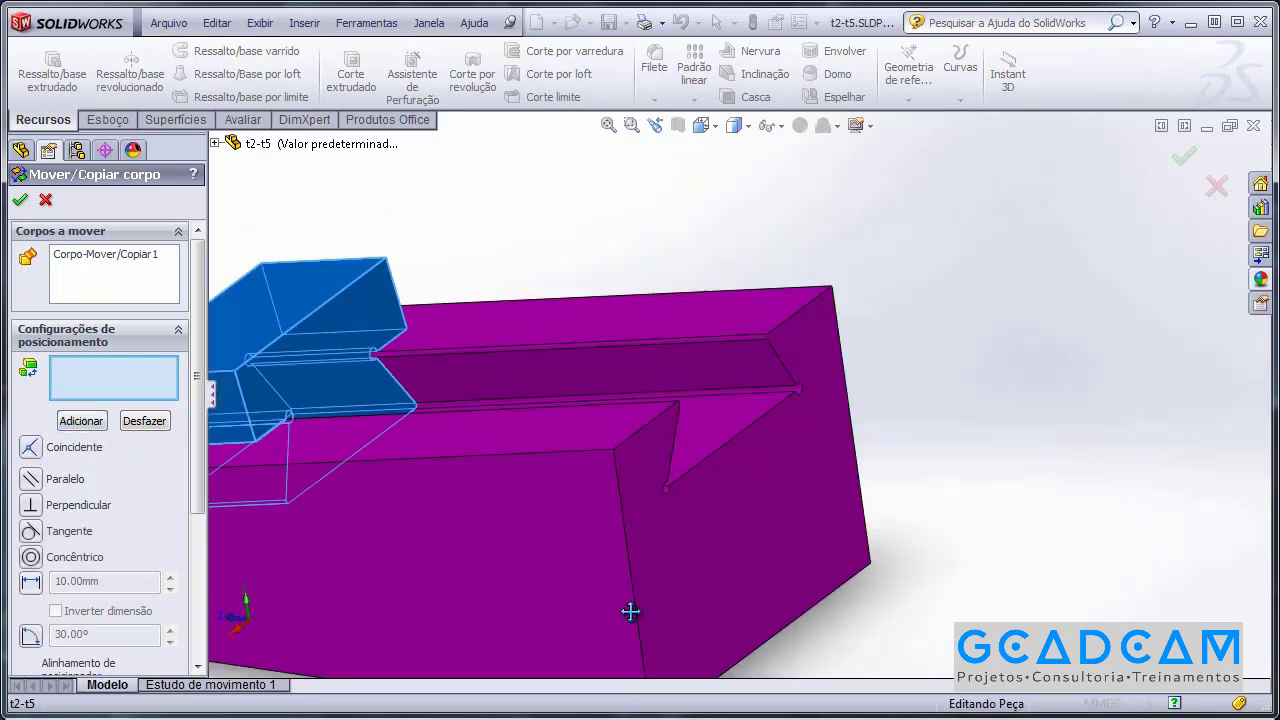
middle_click_drag(699, 567, 745, 637, "ctrl")
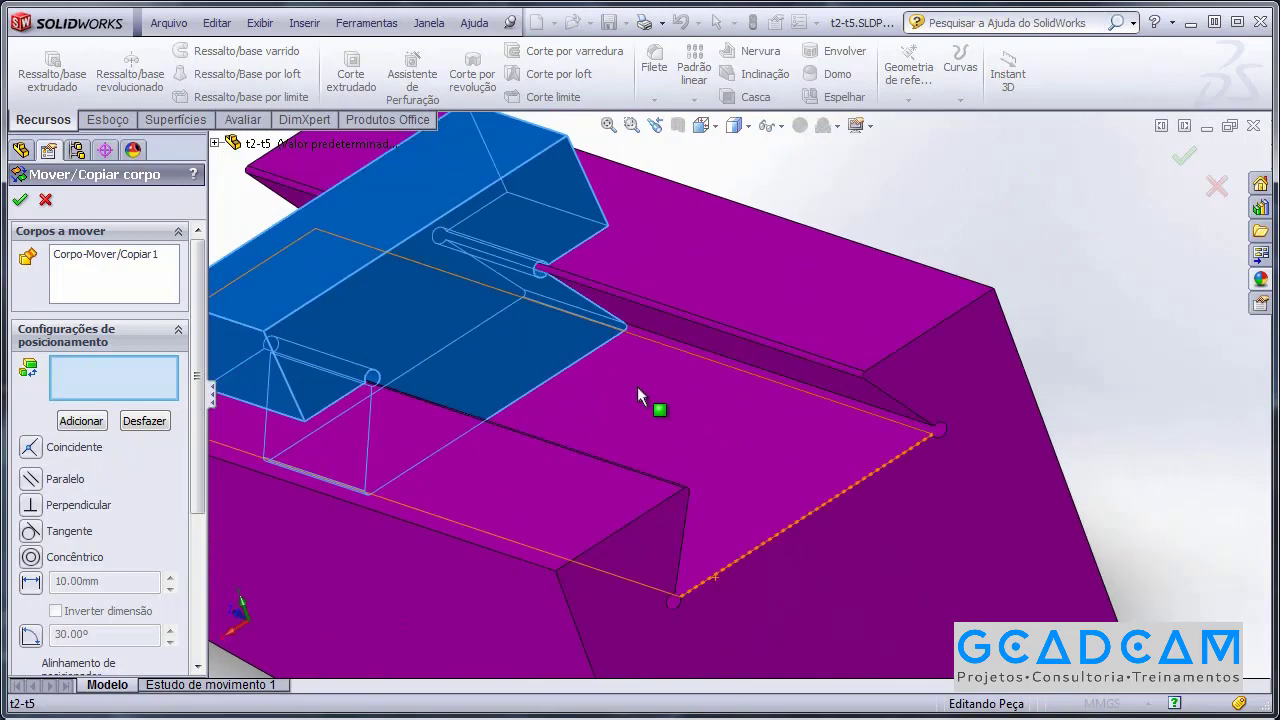
left_click(578, 362)
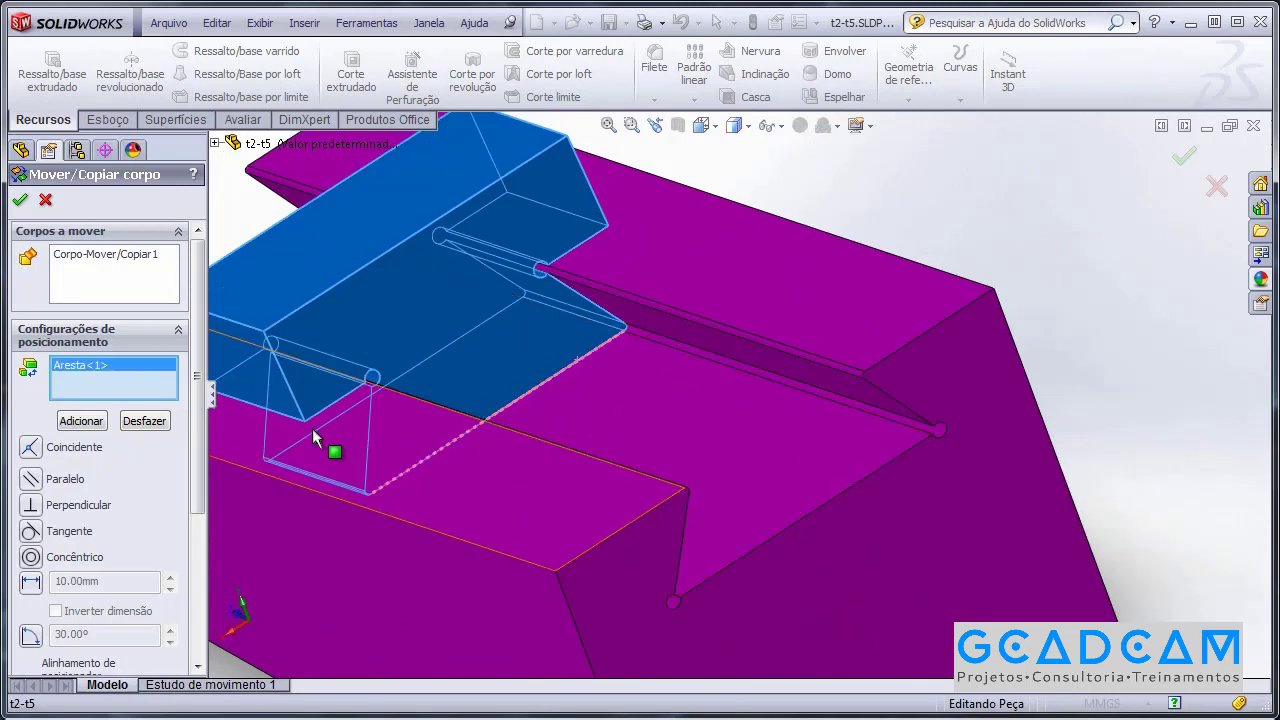
middle_click_drag(527, 381, 766, 383)
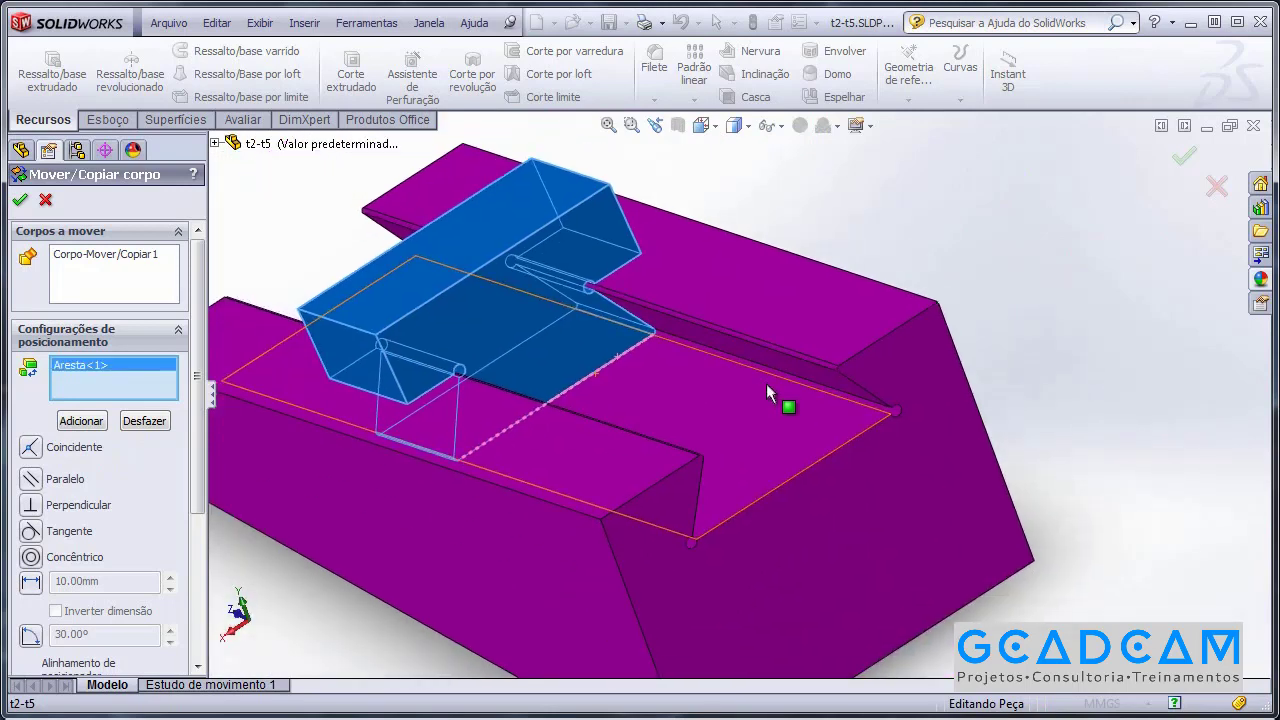
Step: Make the block's bottom edge coincident with the groove floor's end edge at the ramp's high end and add the constraint
left_click(861, 440)
scroll(851, 594, "down", 3)
middle_click_drag(886, 520, 1004, 452)
scroll(903, 443, "up", 3)
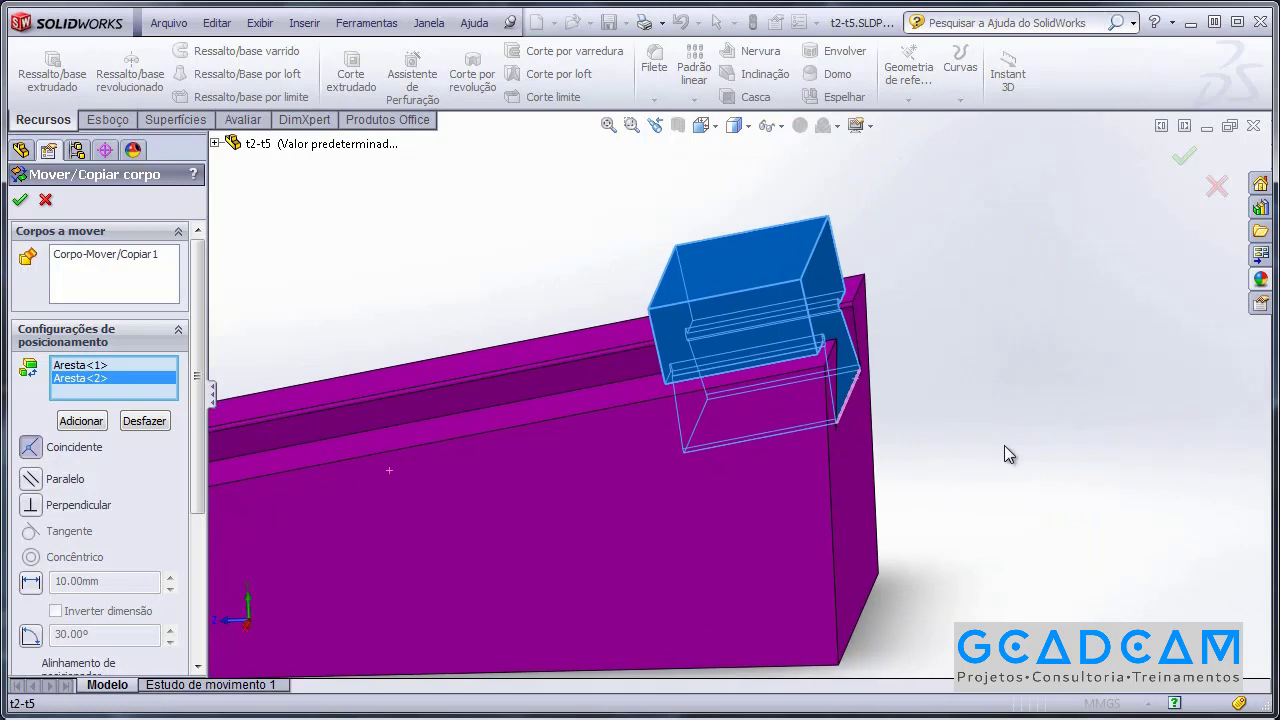
left_click(81, 424)
scroll(489, 277, "up", 3)
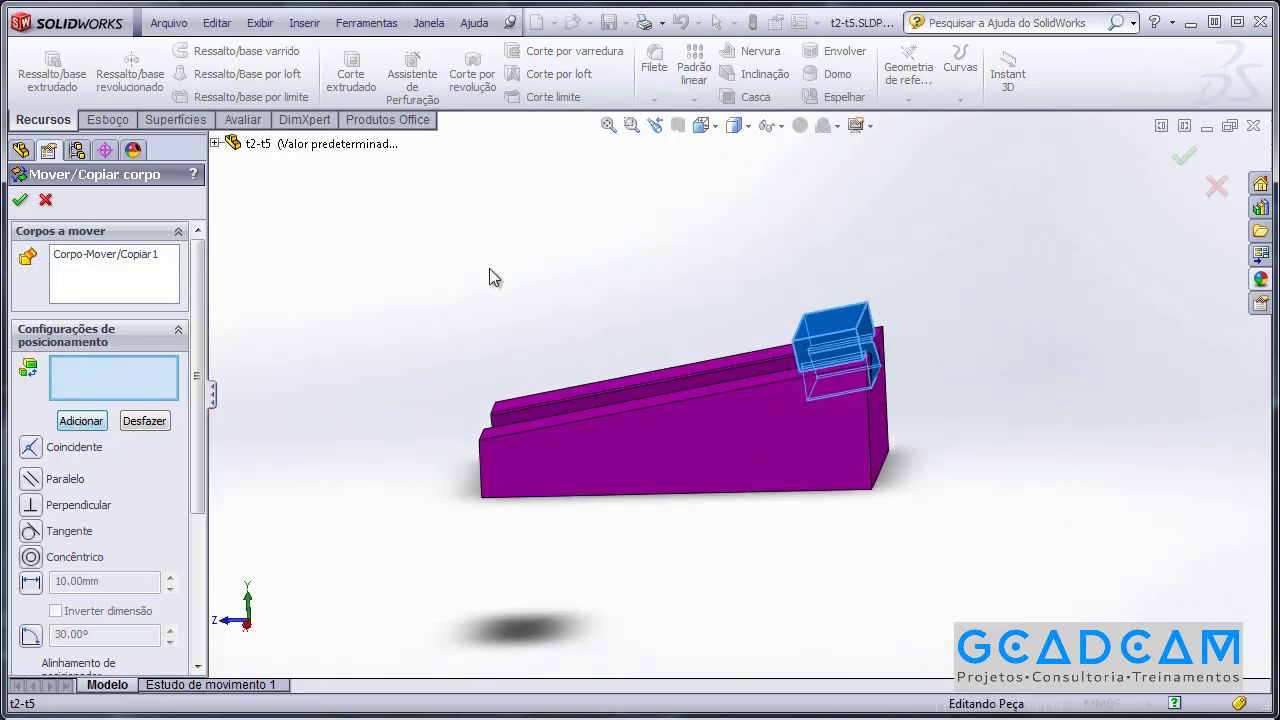
Step: Accept the constrained move of the dovetail block and show the part in isometric view
left_click(20, 199)
middle_click_drag(430, 316, 566, 346)
middle_click_drag(400, 417, 773, 455)
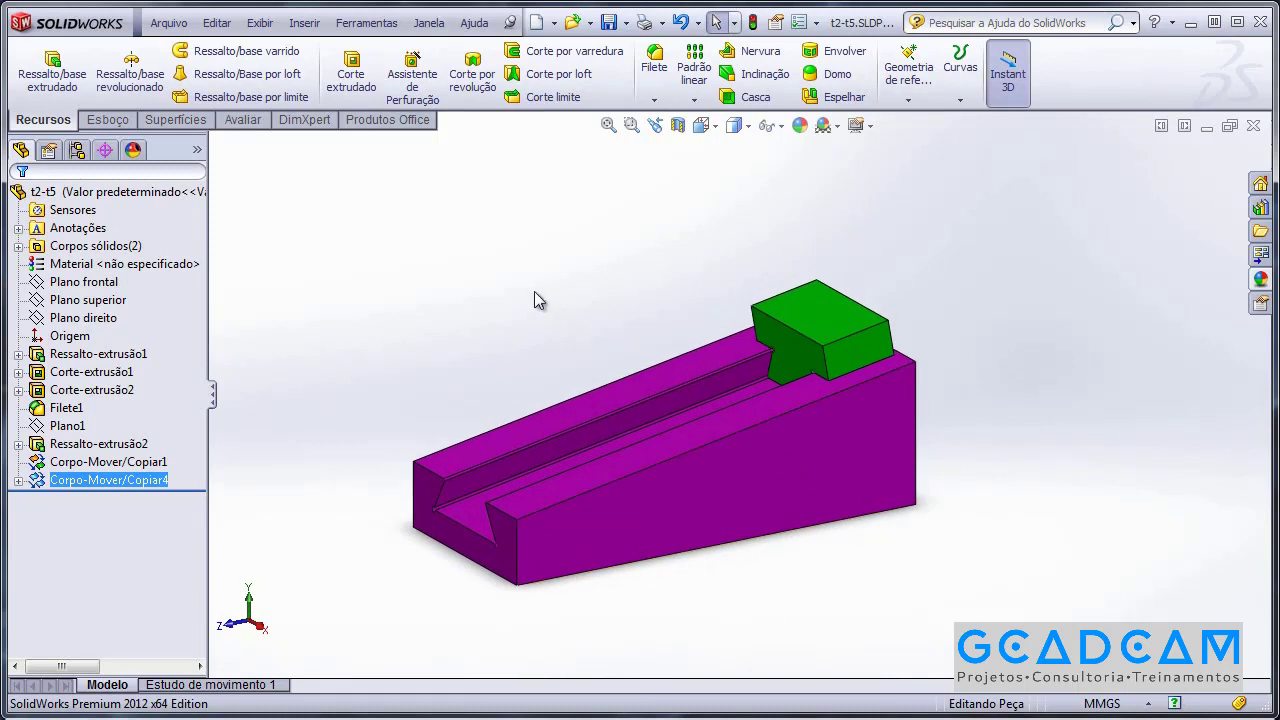
key("ctrl+7")
left_click(1163, 485)
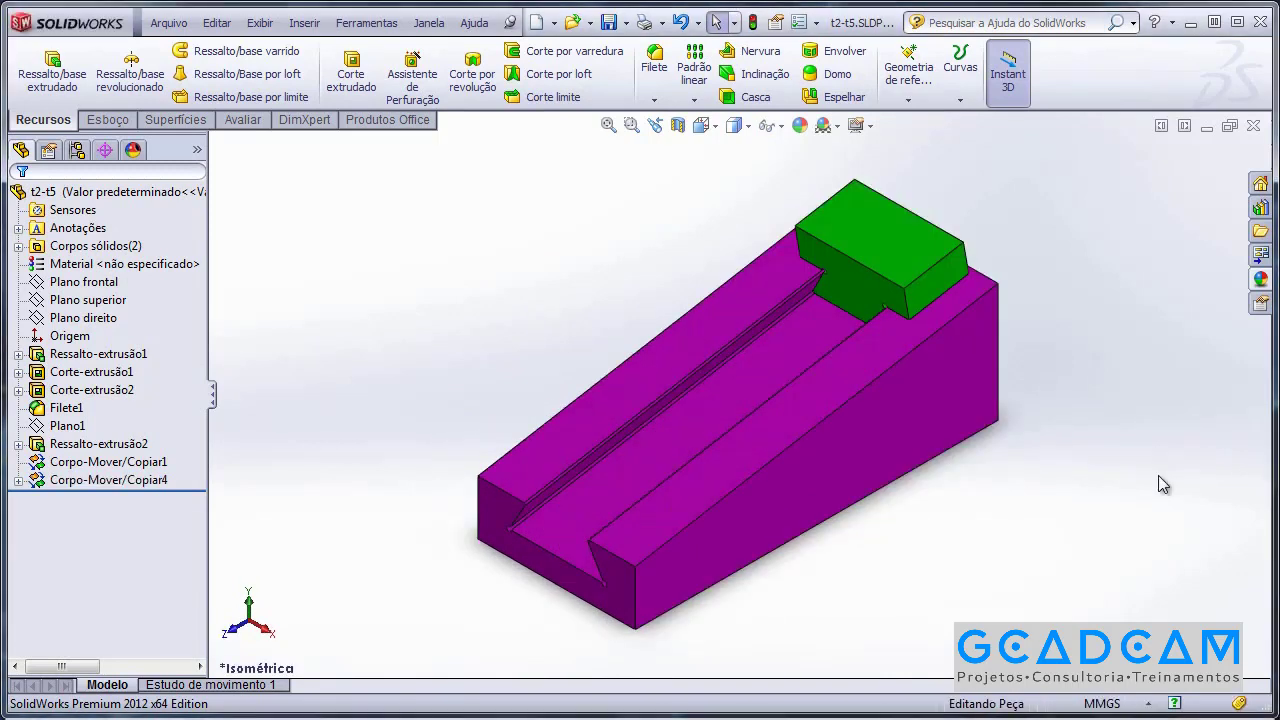